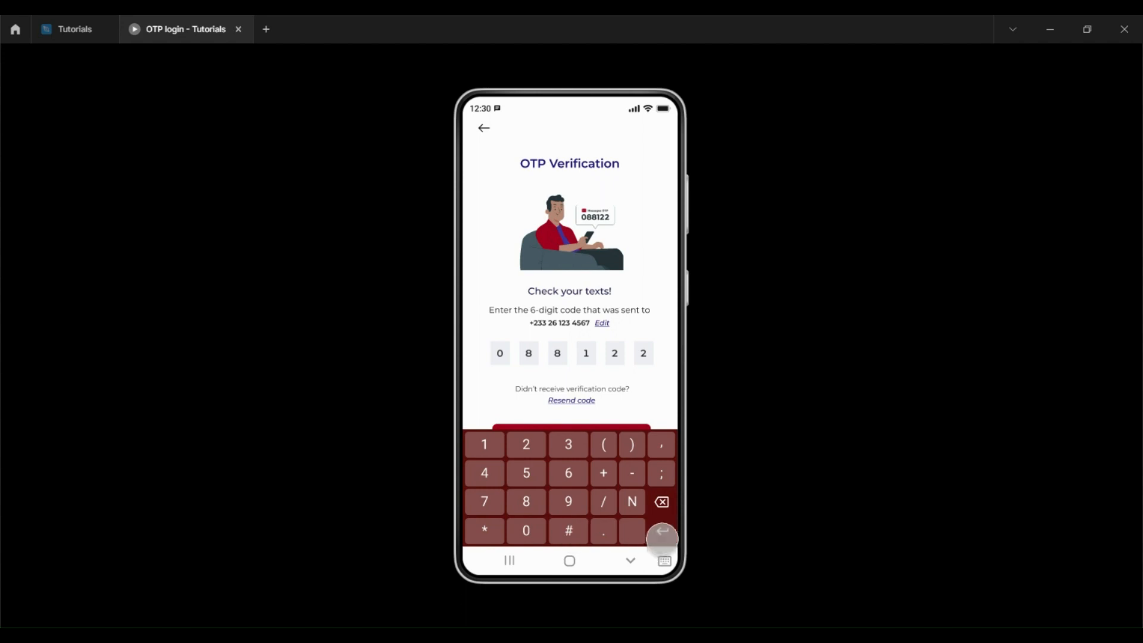
Step: Hide the keypad, submit the OTP code to reach the Welcome screen, then close the preview
{"action": "left_click", "coordinate": [631, 562]}
{"action": "left_click", "coordinate": [582, 438]}
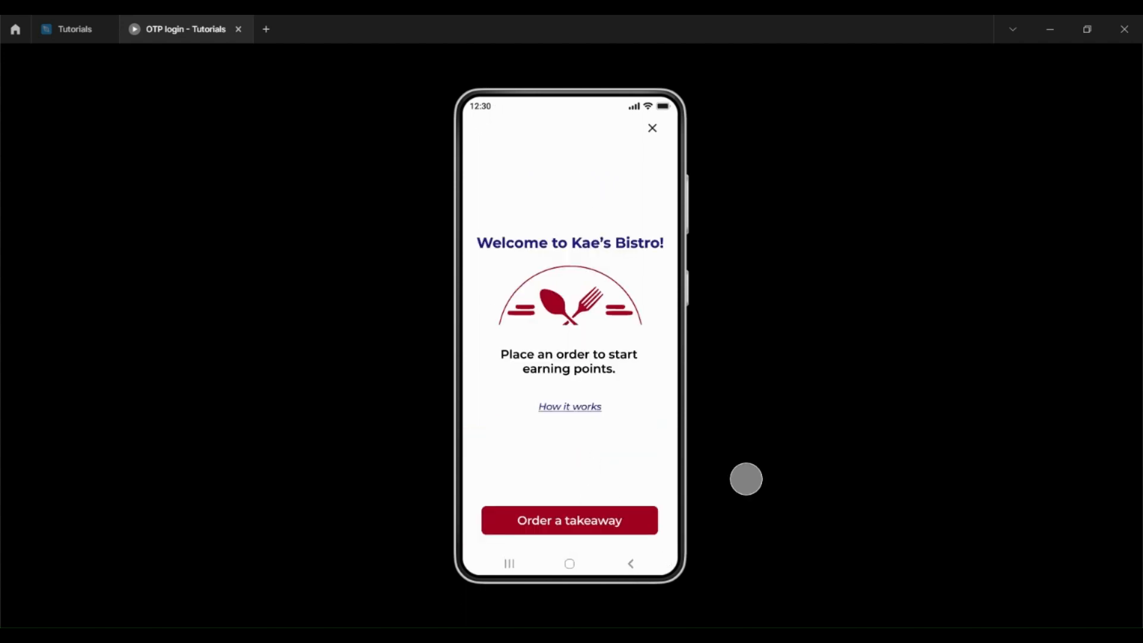
{"action": "key", "text": "ctrl+w"}
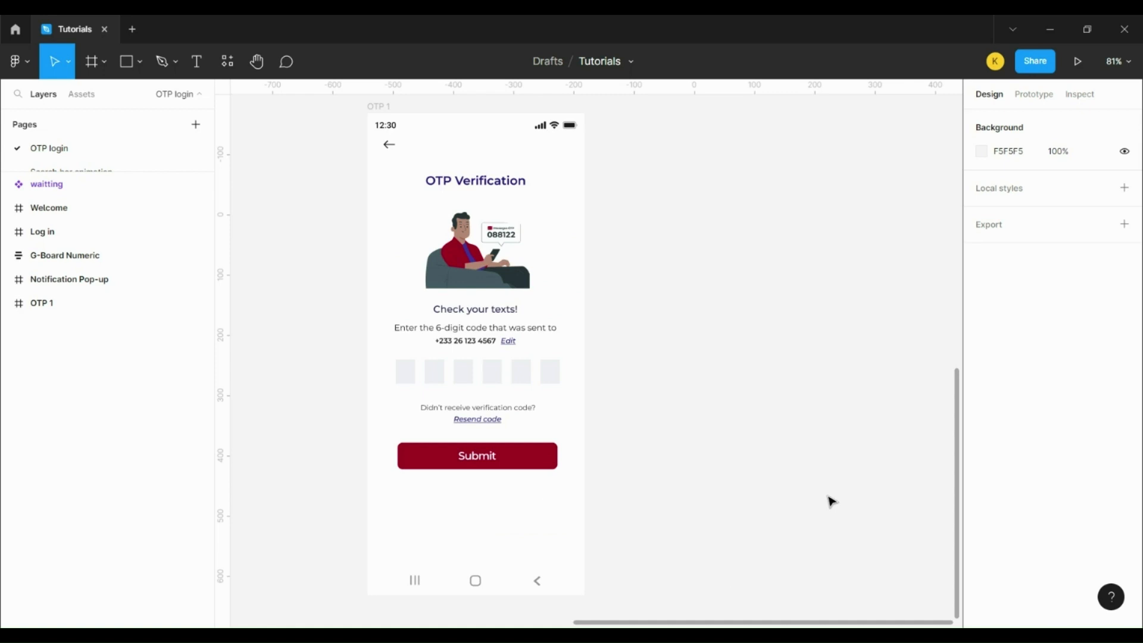
Step: Move the G-Board Numeric keypad and Notification Pop-up beside OTP 1, undoing an accidental resize
{"action": "scroll", "coordinate": [832, 502], "scroll_direction": "down", "scroll_amount": 10}
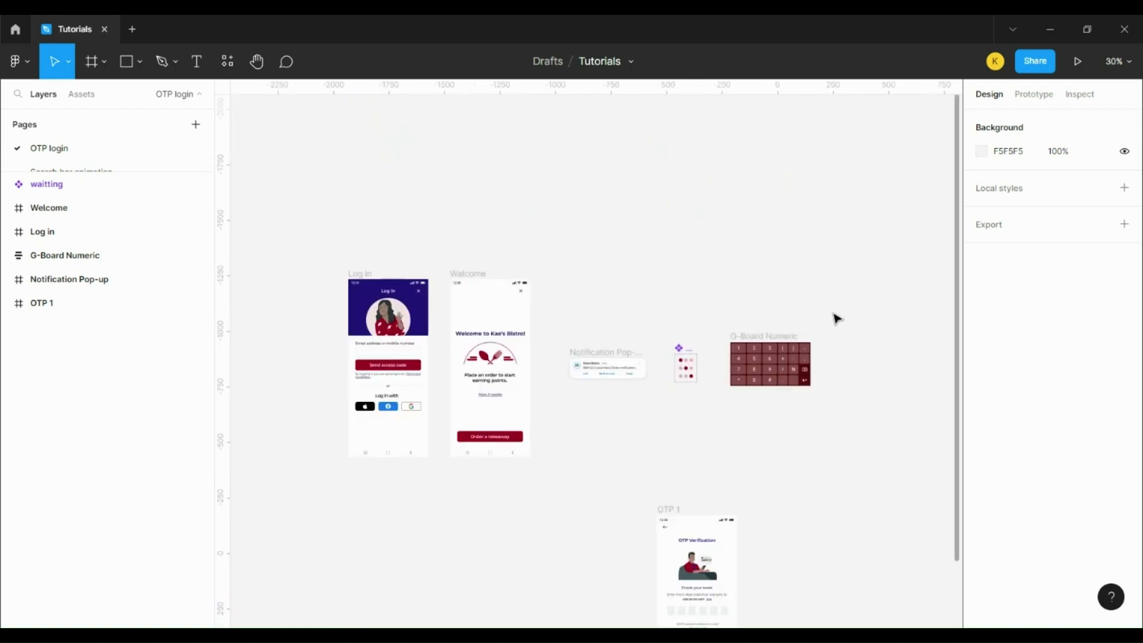
{"action": "left_click_drag", "start_coordinate": [768, 202], "coordinate": [586, 523]}
{"action": "left_click_drag", "start_coordinate": [587, 195], "coordinate": [583, 449]}
{"action": "scroll", "coordinate": [676, 532], "scroll_direction": "up", "scroll_amount": 5}
{"action": "scroll", "coordinate": [678, 530], "scroll_direction": "up", "scroll_amount": 5}
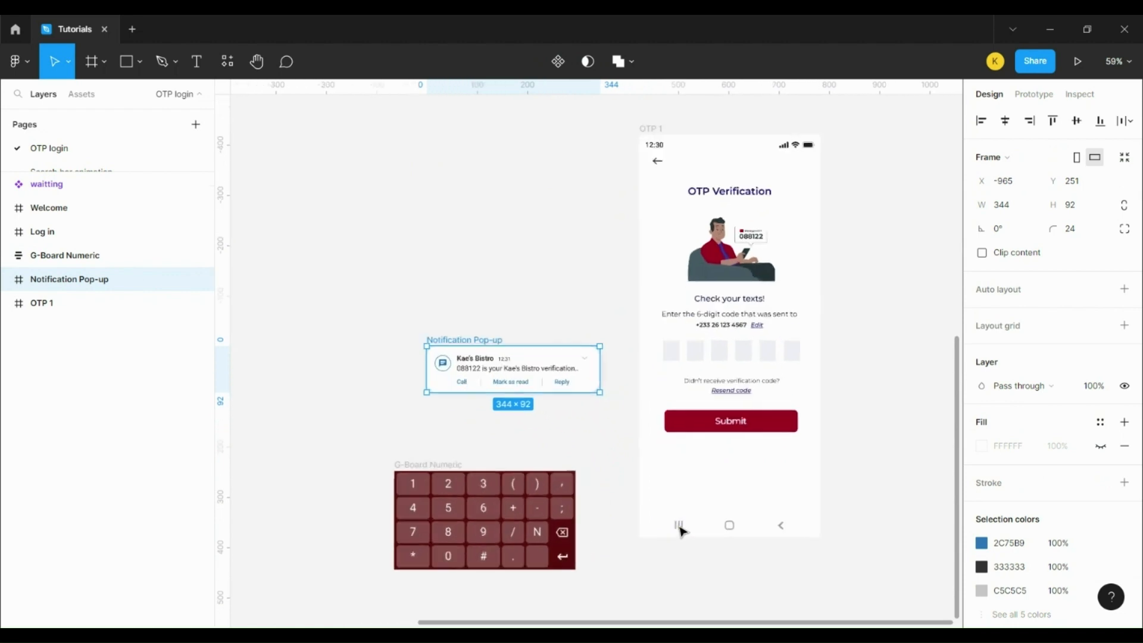
{"action": "scroll", "coordinate": [920, 493], "scroll_direction": "up", "scroll_amount": 1}
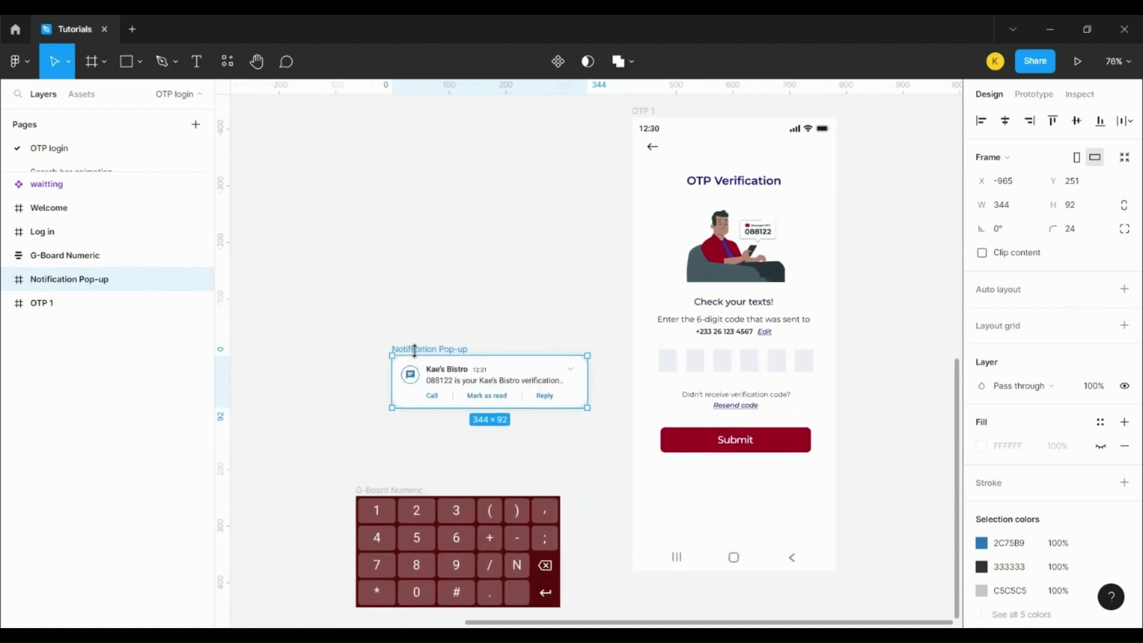
{"action": "left_click_drag", "start_coordinate": [444, 354], "coordinate": [683, 149]}
{"action": "key", "text": "ctrl+z"}
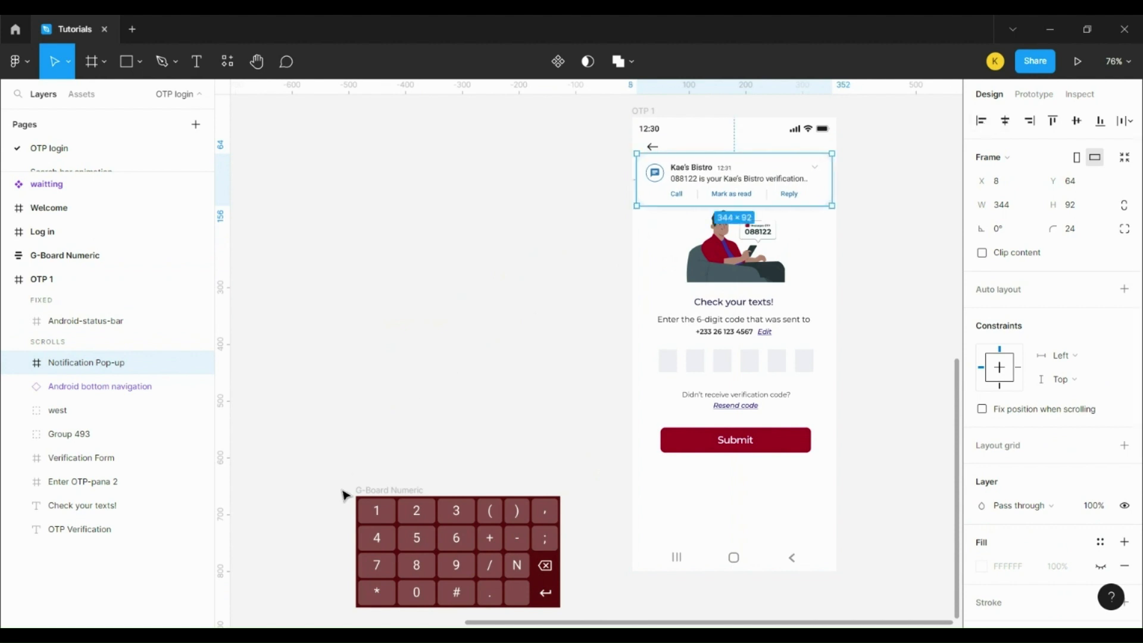
Step: Place the G-Board Numeric keypad inside OTP 1 along its bottom edge
{"action": "left_click_drag", "start_coordinate": [360, 493], "coordinate": [640, 436]}
{"action": "left_click", "coordinate": [724, 182]}
{"action": "left_click", "coordinate": [737, 477]}
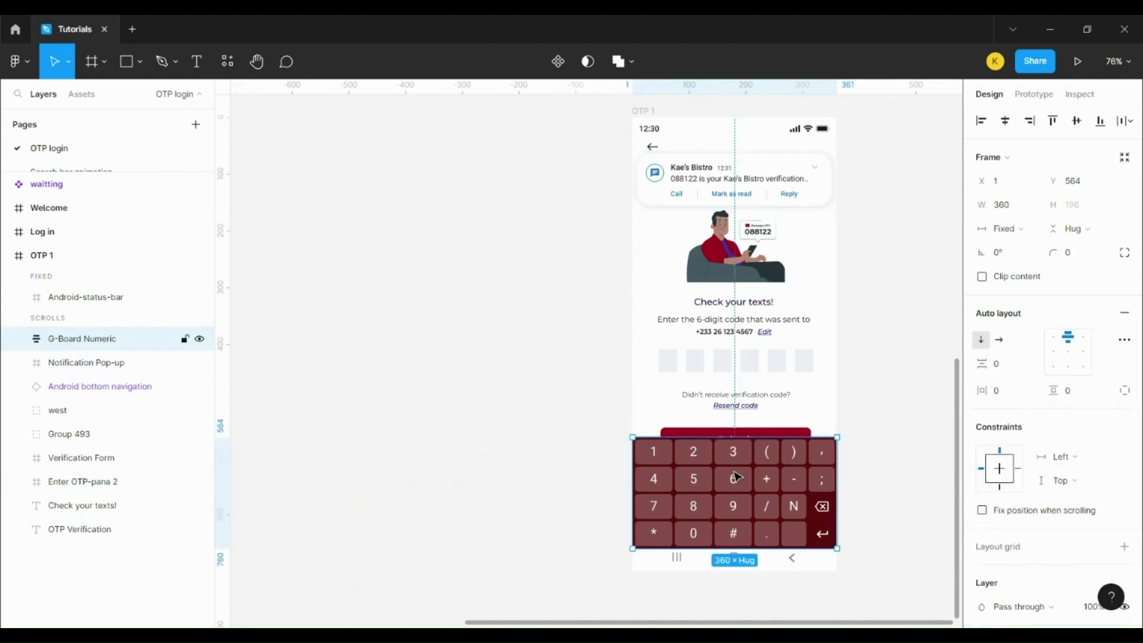
Step: Nudge the Notification Pop-up up above the OTP 1 screen to Y -296
{"action": "left_click", "coordinate": [753, 186]}
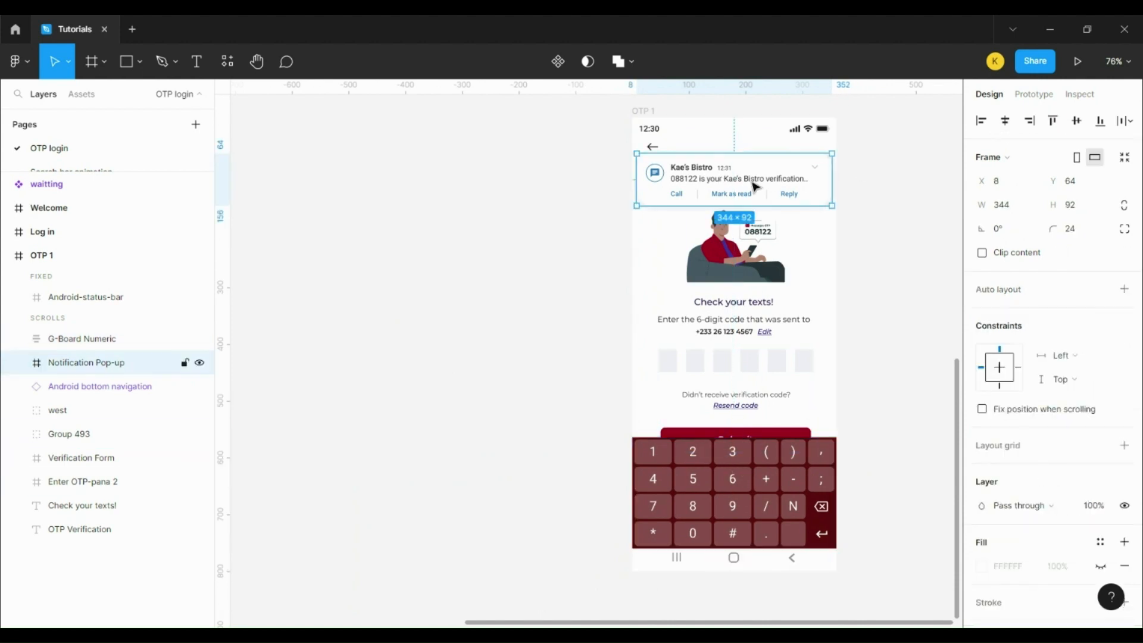
{"action": "key", "text": "shift+Up"}
{"action": "key", "text": "shift+Up"}
{"action": "key", "text": "shift+Up"}
{"action": "key", "text": "shift+Up"}
{"action": "key", "text": "shift+Up"}
{"action": "key", "text": "shift+Up"}
{"action": "key", "text": "shift+Up"}
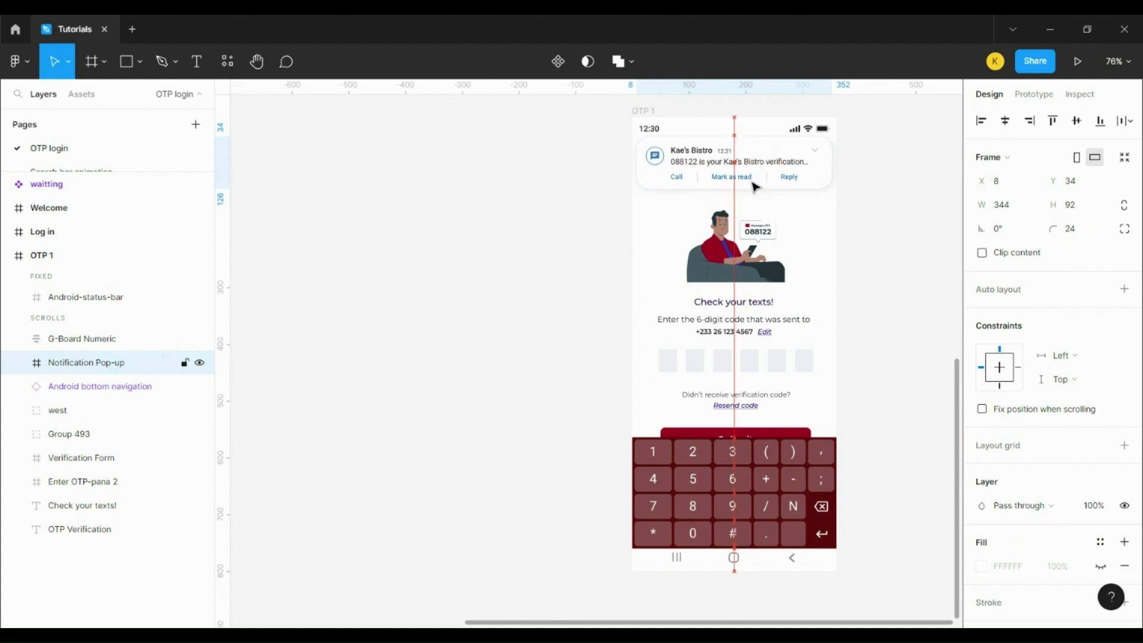
{"action": "key", "text": "shift+Up"}
{"action": "key", "text": "shift+Up"}
{"action": "key", "text": "shift+Up"}
{"action": "key", "text": "shift+Up"}
{"action": "key", "text": "shift+Up"}
{"action": "key", "text": "shift+Up"}
{"action": "key", "text": "shift+Up"}
{"action": "key", "text": "shift+Up"}
{"action": "key", "text": "shift+Up"}
{"action": "key", "text": "shift+Up"}
{"action": "key", "text": "shift+Up"}
{"action": "key", "text": "shift+Up"}
{"action": "key", "text": "shift+Up"}
{"action": "key", "text": "shift+Up"}
{"action": "key", "text": "shift+Up"}
{"action": "key", "text": "shift+Up"}
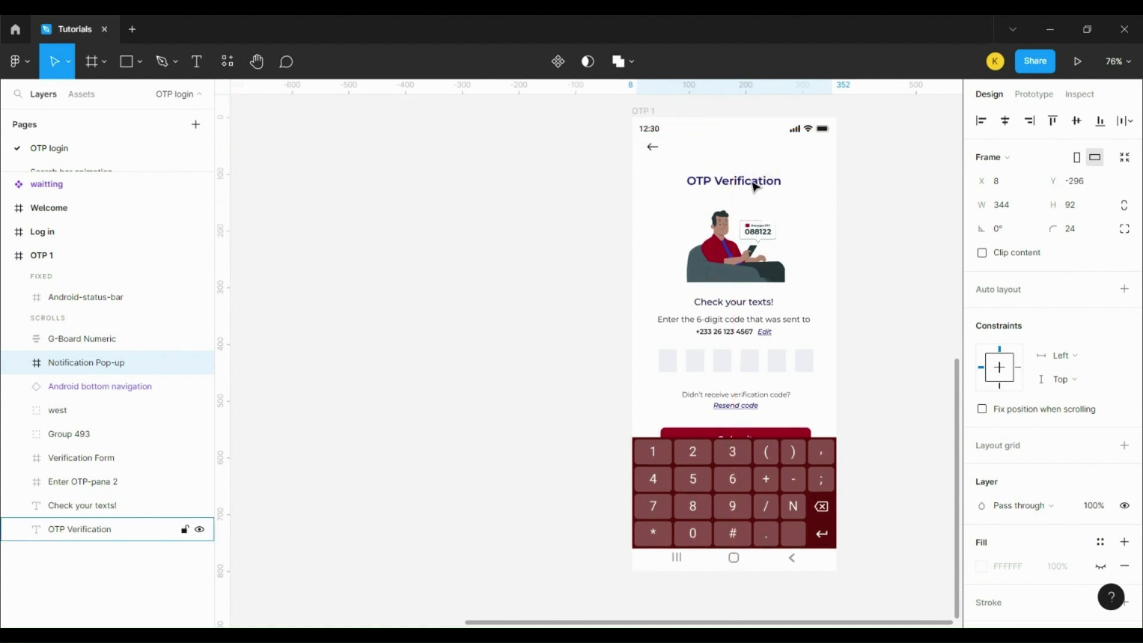
{"action": "scroll", "coordinate": [753, 186], "scroll_direction": "down", "scroll_amount": 5}
{"action": "scroll", "coordinate": [720, 203], "scroll_direction": "up", "scroll_amount": 1}
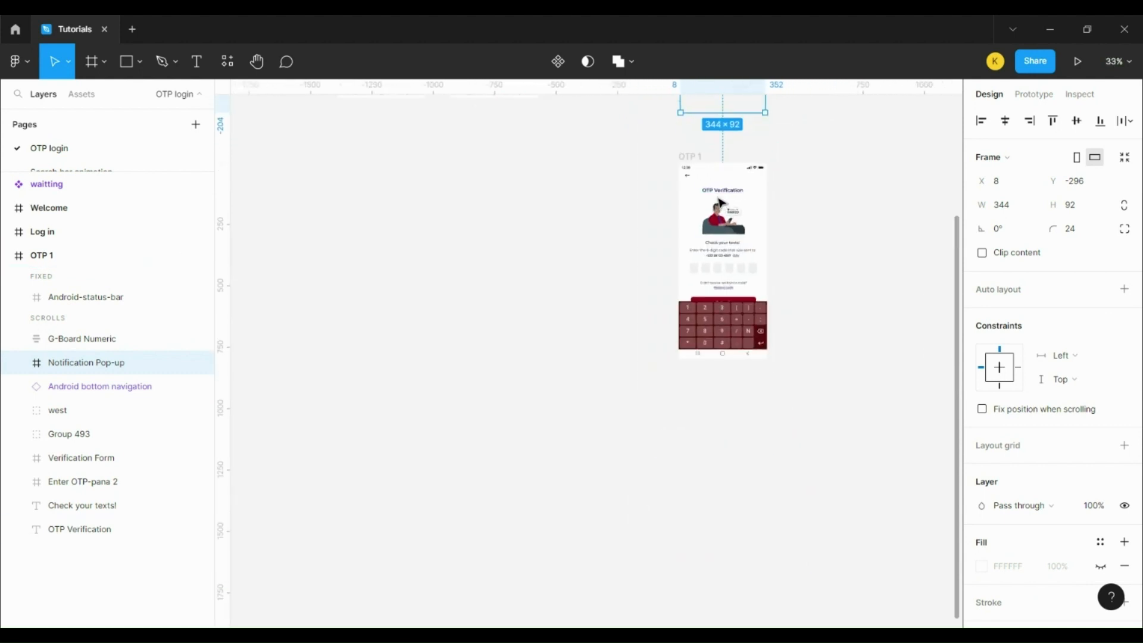
Step: Turn off Clip content on OTP 1 and push the keypad below the screen to Y 984
{"action": "left_click", "coordinate": [692, 164]}
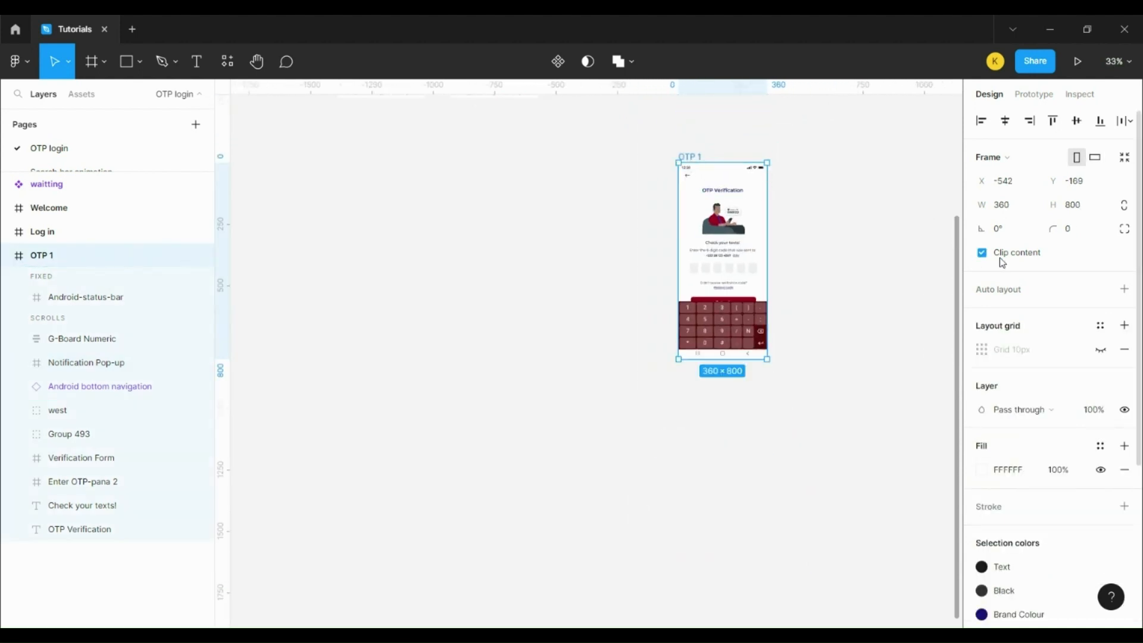
{"action": "left_click", "coordinate": [1041, 251]}
{"action": "scroll", "coordinate": [881, 286], "scroll_direction": "up", "scroll_amount": 2}
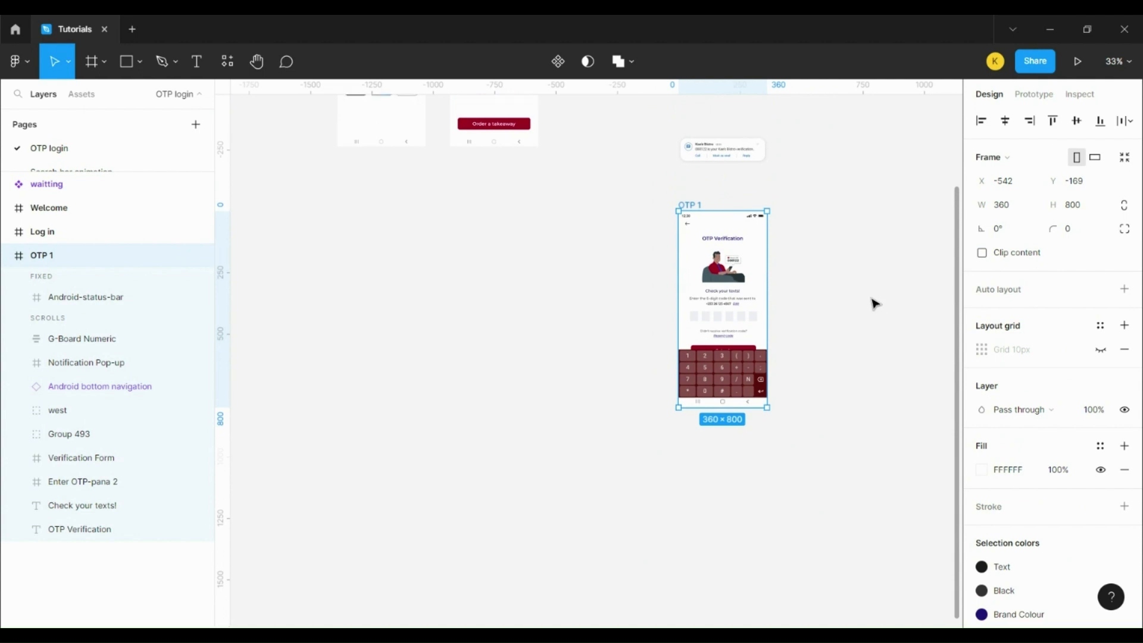
{"action": "left_click", "coordinate": [732, 375]}
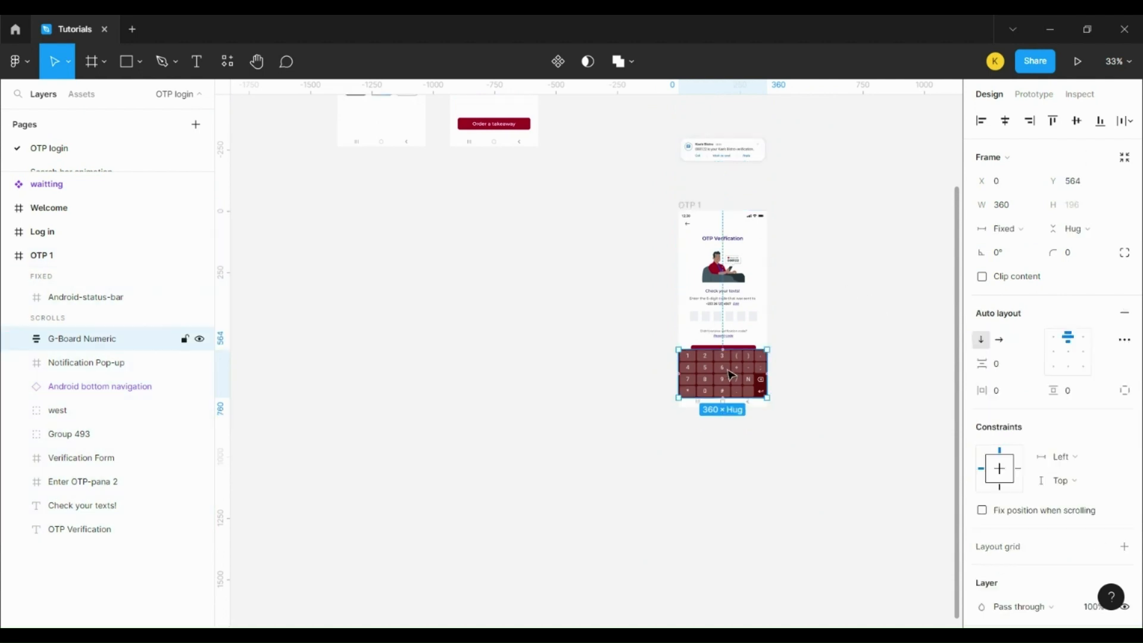
{"action": "key", "text": "shift+Down"}
{"action": "key", "text": "shift+Down"}
{"action": "key", "text": "shift+Down"}
{"action": "key", "text": "shift+Down"}
{"action": "key", "text": "shift+Down"}
{"action": "key", "text": "shift+Down"}
{"action": "key", "text": "shift+Down"}
{"action": "key", "text": "shift+Down"}
{"action": "key", "text": "shift+Down"}
{"action": "key", "text": "shift+Down"}
{"action": "key", "text": "shift+Down"}
{"action": "key", "text": "shift+Down"}
{"action": "key", "text": "shift+Down"}
{"action": "key", "text": "shift+Down"}
{"action": "key", "text": "shift+Down"}
{"action": "key", "text": "shift+Down"}
{"action": "key", "text": "shift+Down"}
{"action": "key", "text": "shift+Down"}
{"action": "key", "text": "shift+Down"}
{"action": "key", "text": "shift+Down"}
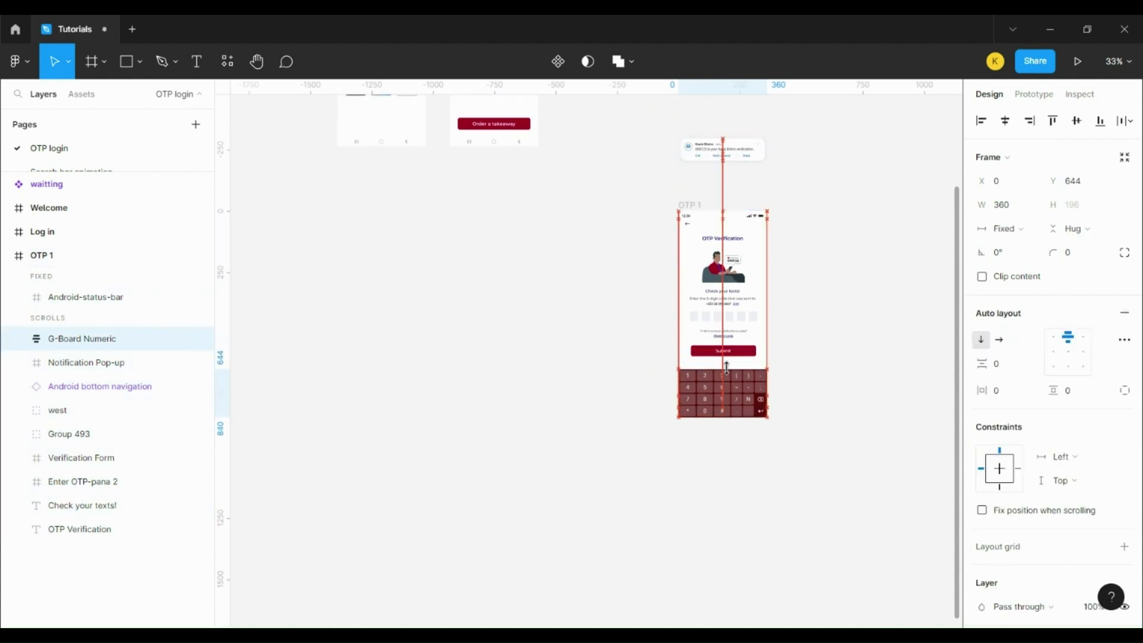
{"action": "key", "text": "shift+Down"}
{"action": "key", "text": "shift+Down"}
{"action": "key", "text": "shift+Down"}
{"action": "key", "text": "shift+Down"}
{"action": "key", "text": "shift+Down"}
{"action": "key", "text": "shift+Down"}
{"action": "key", "text": "shift+Down"}
{"action": "key", "text": "shift+Down"}
{"action": "key", "text": "shift+Down"}
{"action": "key", "text": "shift+Down"}
{"action": "key", "text": "shift+Down"}
{"action": "key", "text": "shift+Down"}
{"action": "key", "text": "shift+Down"}
{"action": "key", "text": "shift+Down"}
{"action": "key", "text": "shift+Down"}
{"action": "key", "text": "shift+Down"}
{"action": "key", "text": "shift+Down"}
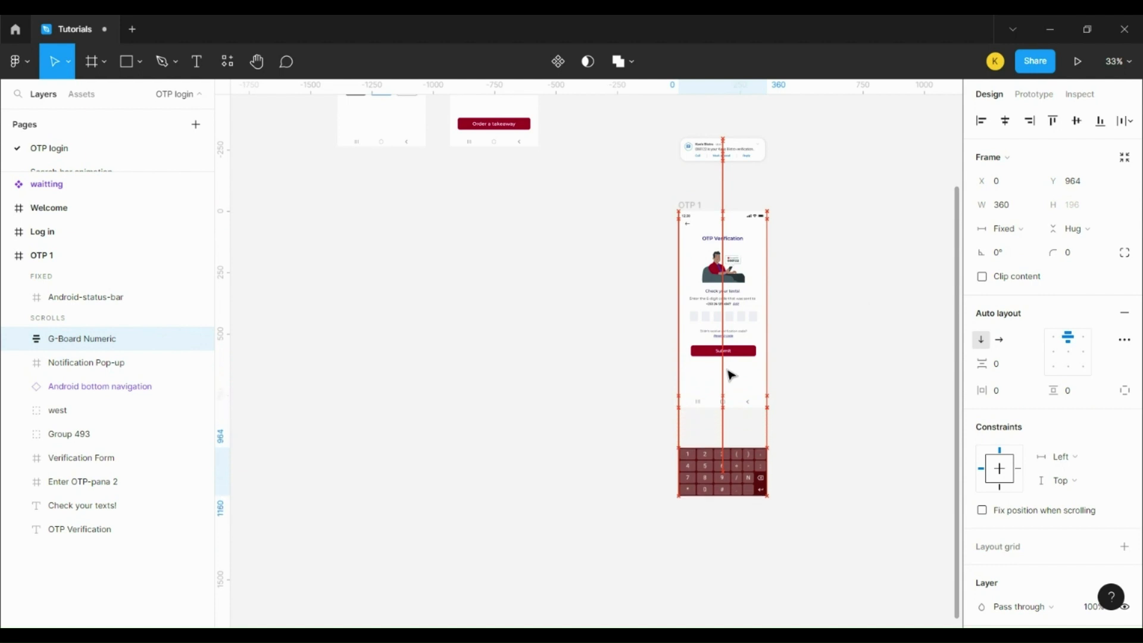
Step: Duplicate the OTP 1 frame as OTP 2
{"action": "scroll", "coordinate": [544, 292], "scroll_direction": "down", "scroll_amount": 1, "text": "ctrl"}
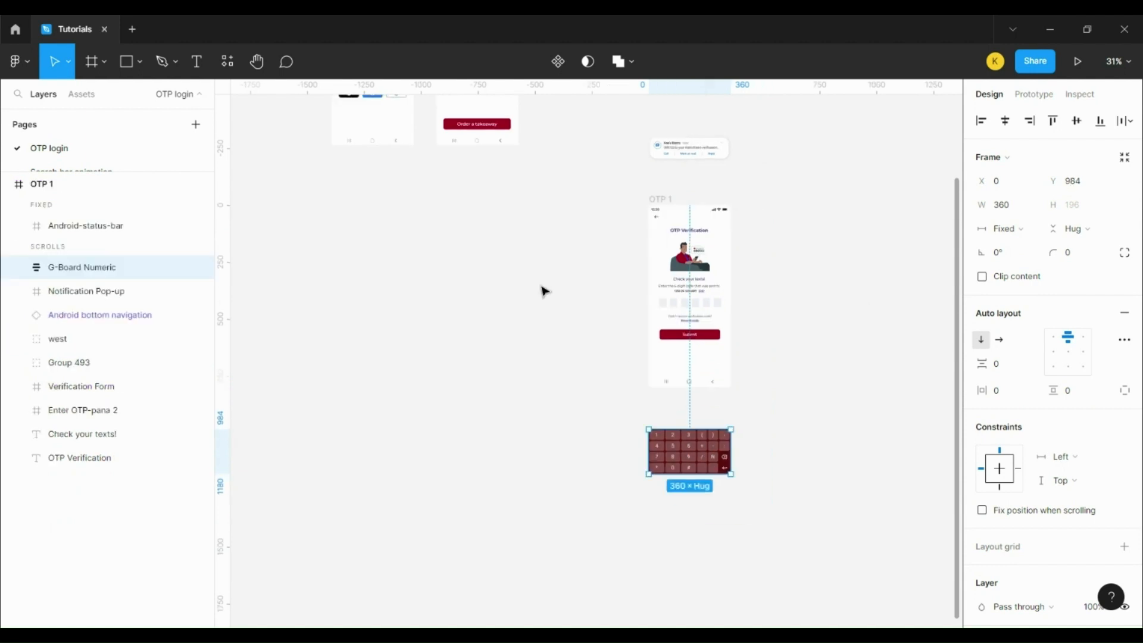
{"action": "left_click", "coordinate": [655, 203]}
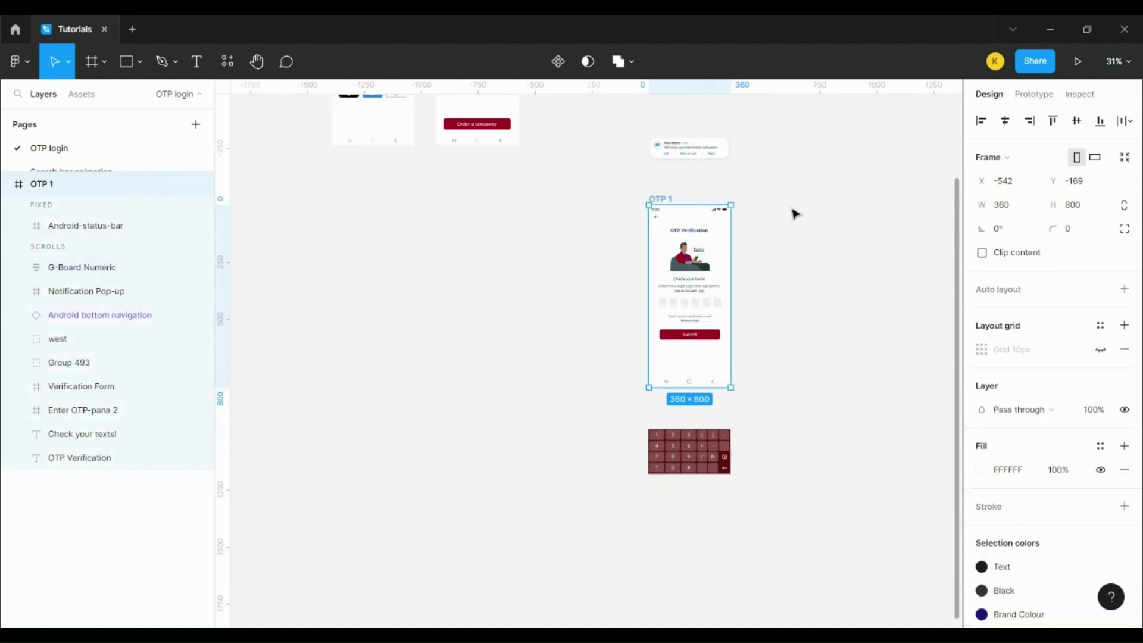
{"action": "key", "text": "ctrl+d"}
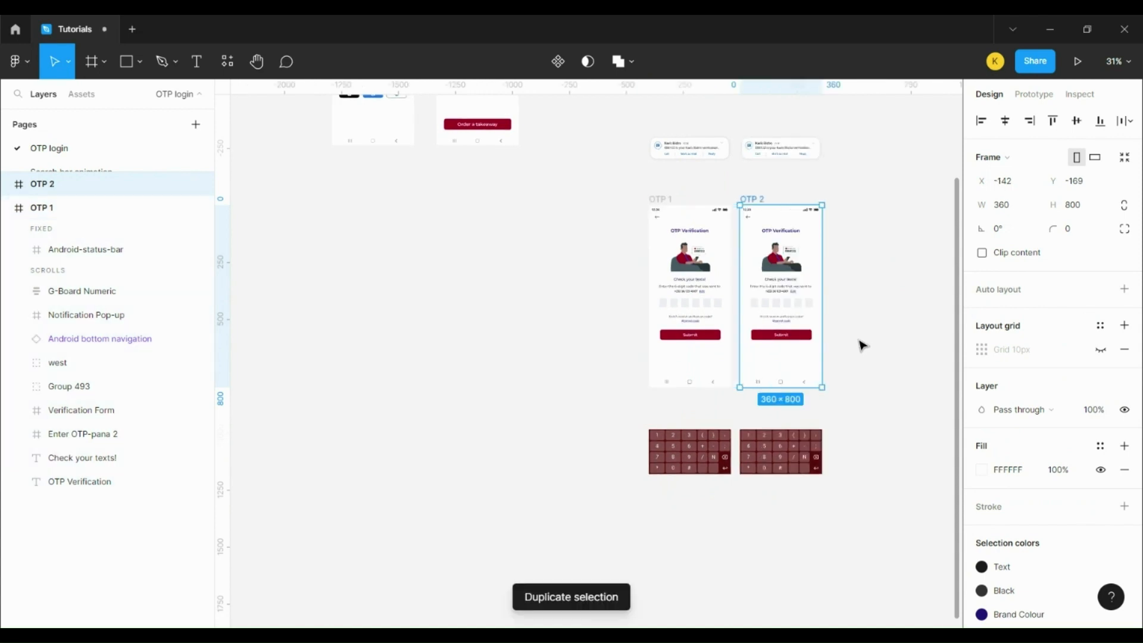
Step: Nudge OTP 2's Notification Pop-up down into the screen to X 8, Y 40, under the status bar
{"action": "scroll", "coordinate": [861, 345], "scroll_direction": "up", "scroll_amount": 5, "text": "ctrl"}
{"action": "scroll", "coordinate": [680, 267], "scroll_direction": "up", "scroll_amount": 3}
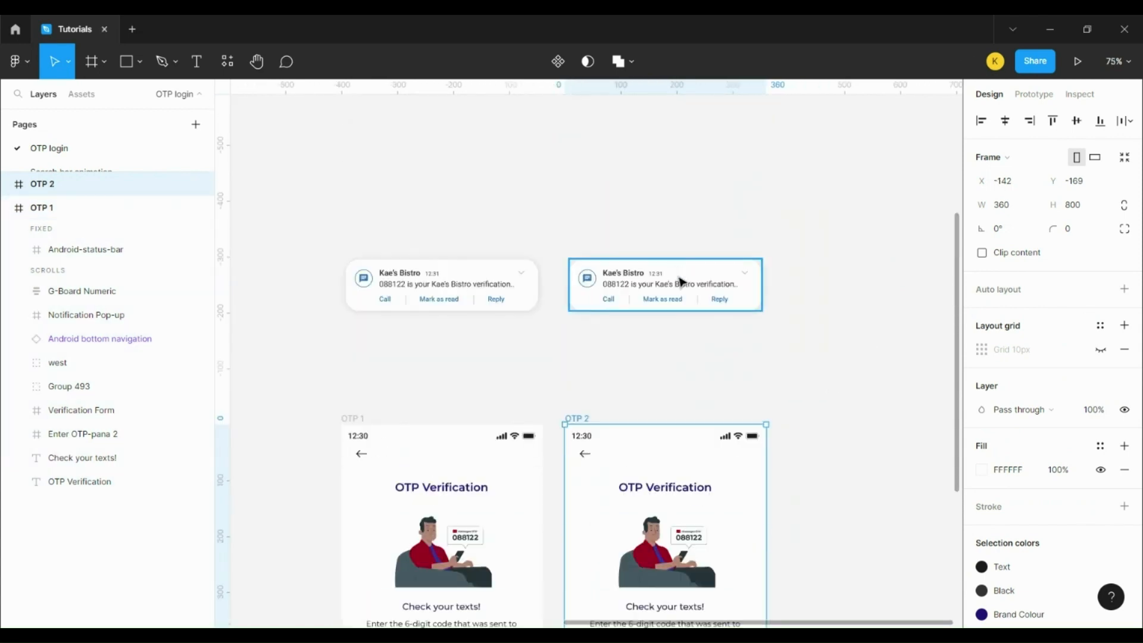
{"action": "left_click", "coordinate": [682, 281]}
{"action": "key", "text": "shift+Down"}
{"action": "key", "text": "shift+Down"}
{"action": "key", "text": "shift+Down"}
{"action": "key", "text": "shift+Down"}
{"action": "key", "text": "shift+Down"}
{"action": "key", "text": "shift+Down"}
{"action": "key", "text": "shift+Down"}
{"action": "key", "text": "shift+Down"}
{"action": "key", "text": "shift+Down"}
{"action": "key", "text": "shift+Down"}
{"action": "key", "text": "shift+Down"}
{"action": "key", "text": "shift+Down"}
{"action": "key", "text": "shift+Down"}
{"action": "key", "text": "shift+Down"}
{"action": "key", "text": "shift+Down"}
{"action": "key", "text": "shift+Down"}
{"action": "key", "text": "shift+Down"}
{"action": "key", "text": "shift+Down"}
{"action": "key", "text": "shift+Down"}
{"action": "key", "text": "shift+Down"}
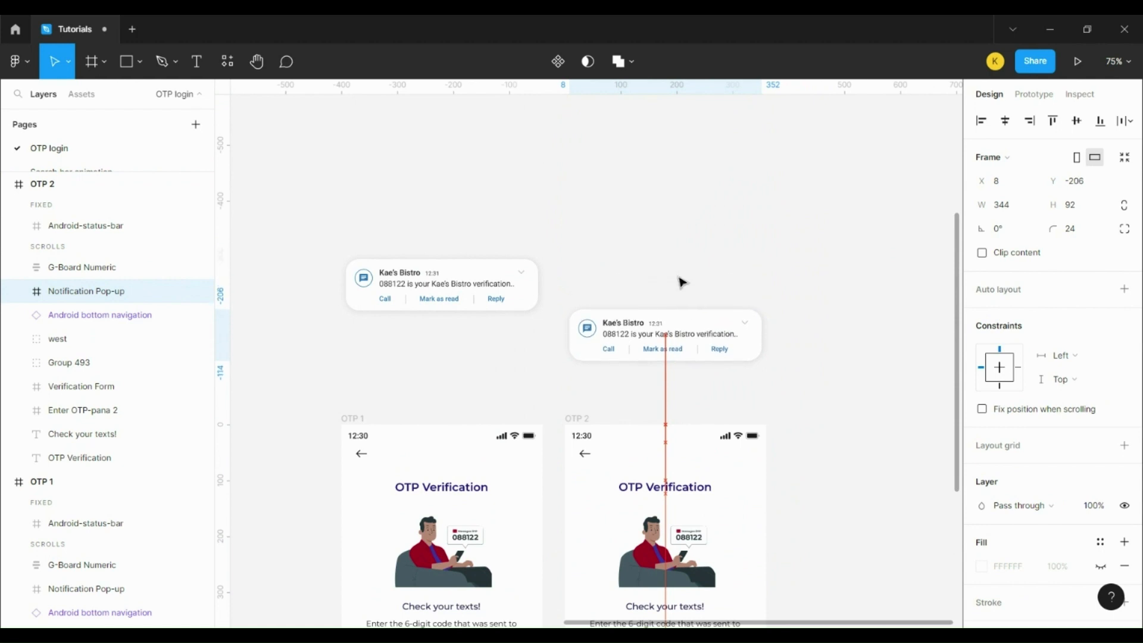
{"action": "key", "text": "Down"}
{"action": "key", "text": "Down"}
{"action": "key", "text": "Down"}
{"action": "key", "text": "Down"}
{"action": "key", "text": "Down"}
{"action": "key", "text": "Down"}
{"action": "key", "text": "Down"}
{"action": "key", "text": "Down"}
{"action": "key", "text": "Down"}
{"action": "key", "text": "Down"}
{"action": "key", "text": "Down"}
{"action": "key", "text": "Down"}
{"action": "key", "text": "Down"}
{"action": "key", "text": "Down"}
{"action": "key", "text": "Down"}
{"action": "key", "text": "Down"}
{"action": "key", "text": "Down"}
{"action": "key", "text": "Down"}
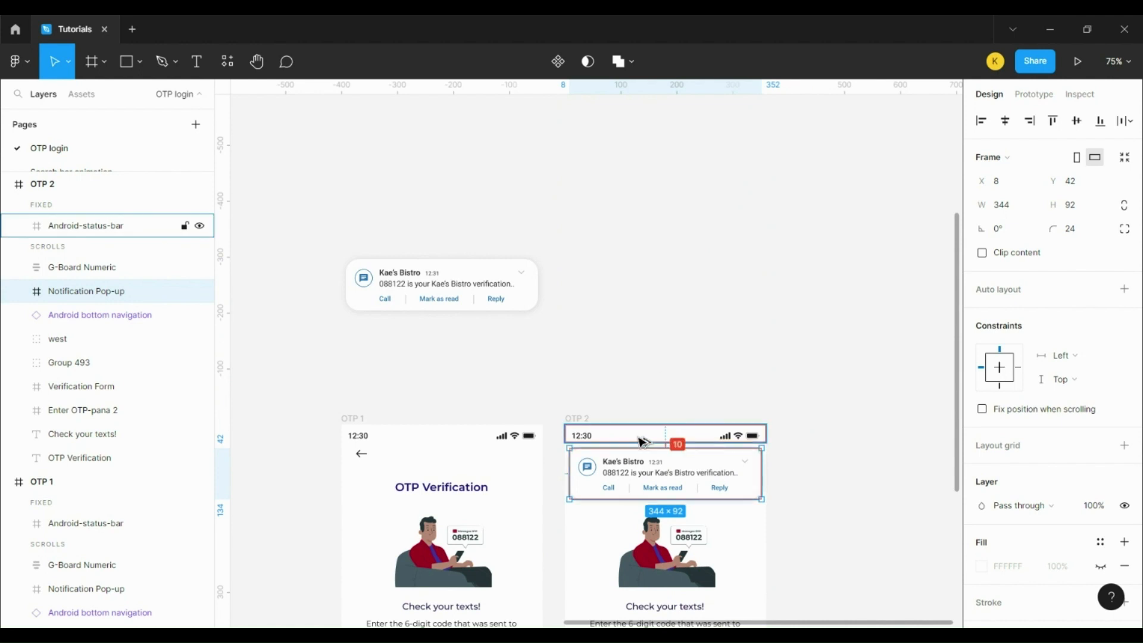
{"action": "key", "text": "Up"}
{"action": "key", "text": "Up"}
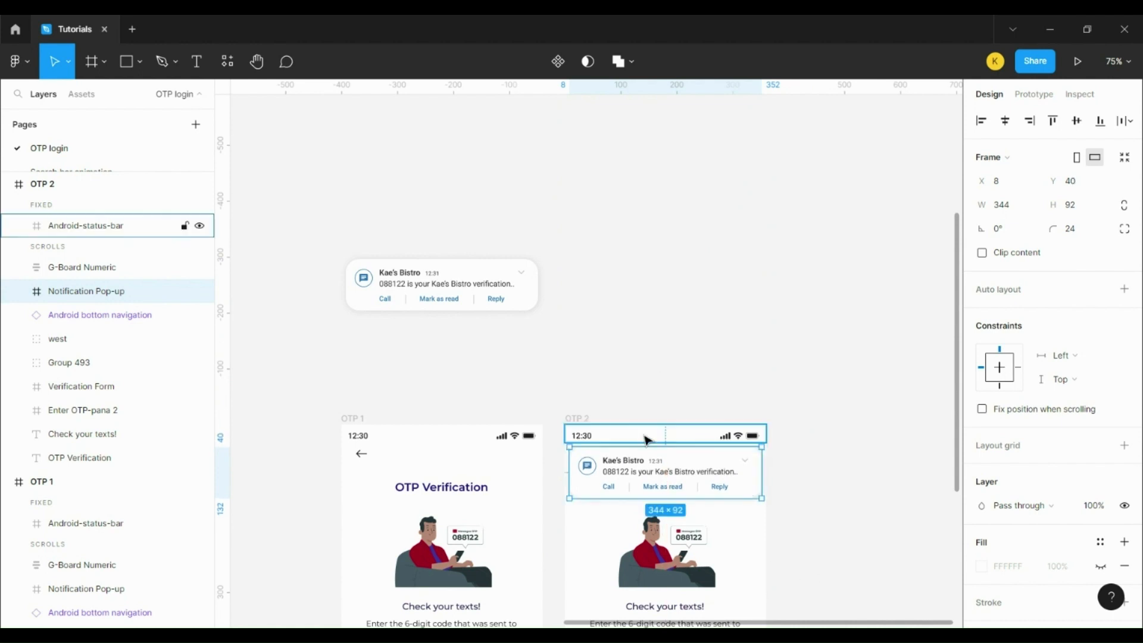
{"action": "scroll", "coordinate": [845, 497], "scroll_direction": "down", "scroll_amount": 3}
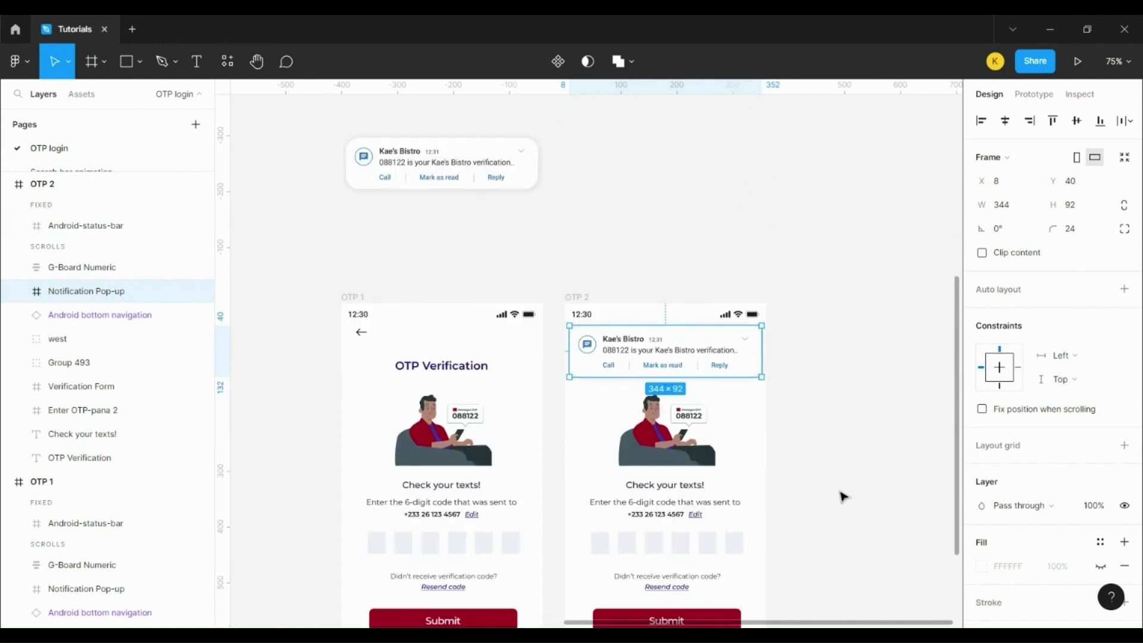
{"action": "scroll", "coordinate": [842, 496], "scroll_direction": "down", "scroll_amount": 2}
Step: Replace OTP 2's 12:30 status-bar time with 'Textra' and widen it to 40 × 16
{"action": "double_click", "coordinate": [582, 235]}
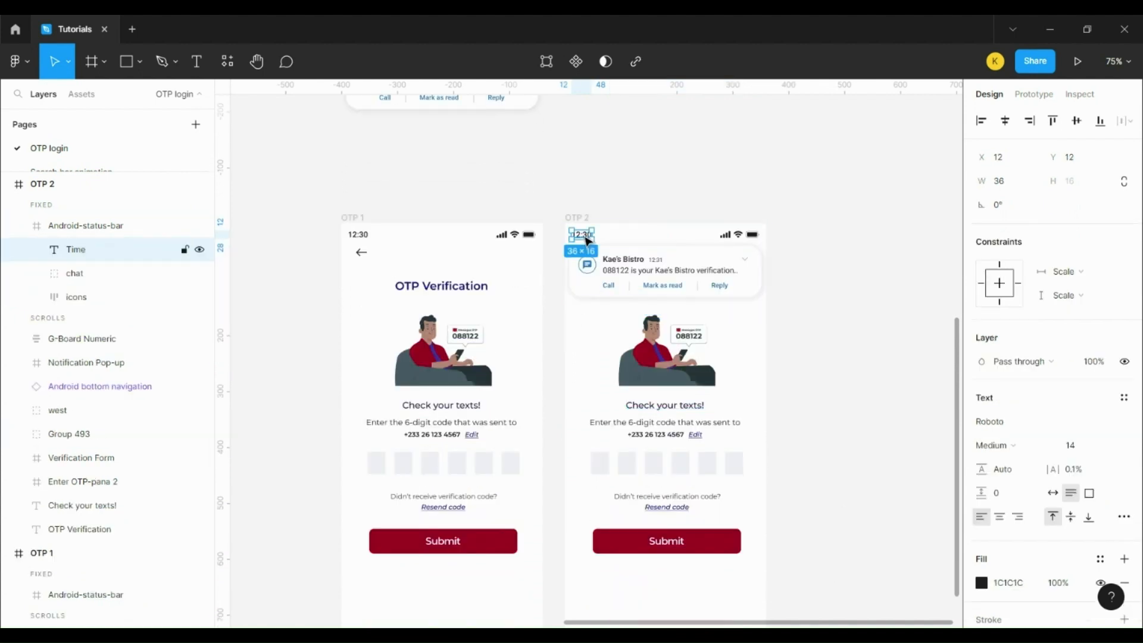
{"action": "type", "text": "T"}
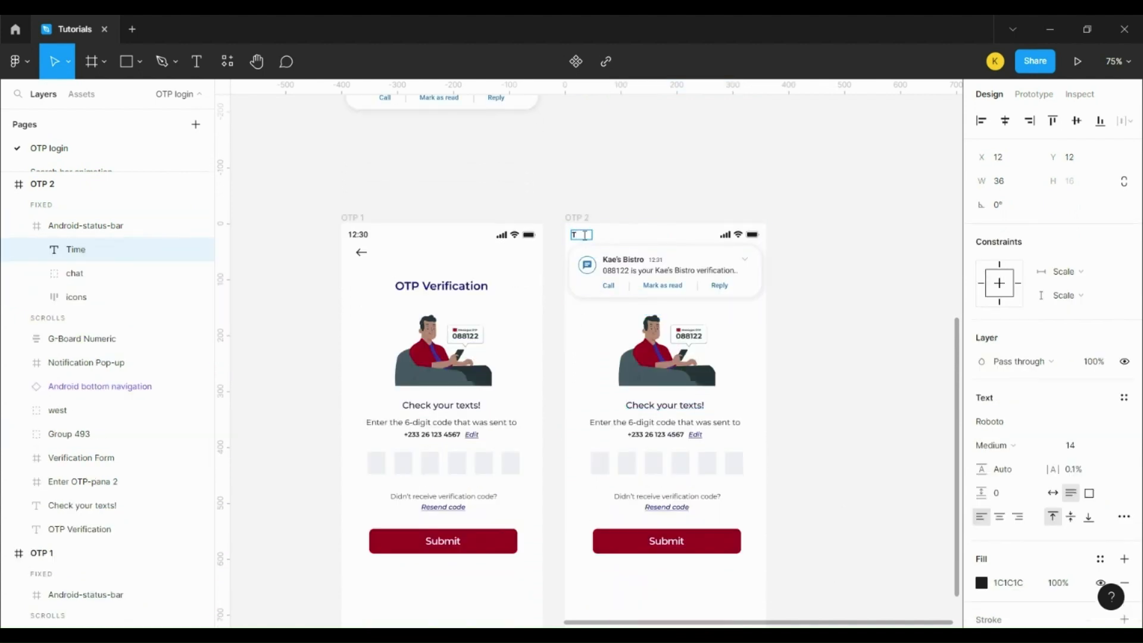
{"action": "type", "text": "ext tra"}
{"action": "key", "text": "Escape"}
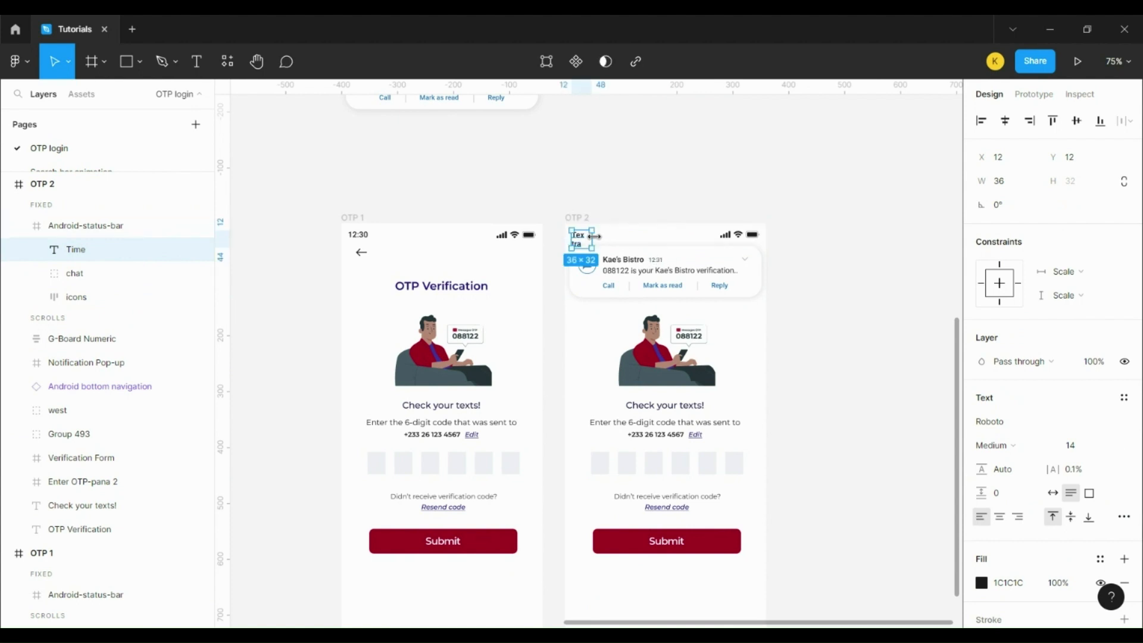
{"action": "left_click_drag", "start_coordinate": [593, 236], "coordinate": [599, 236]}
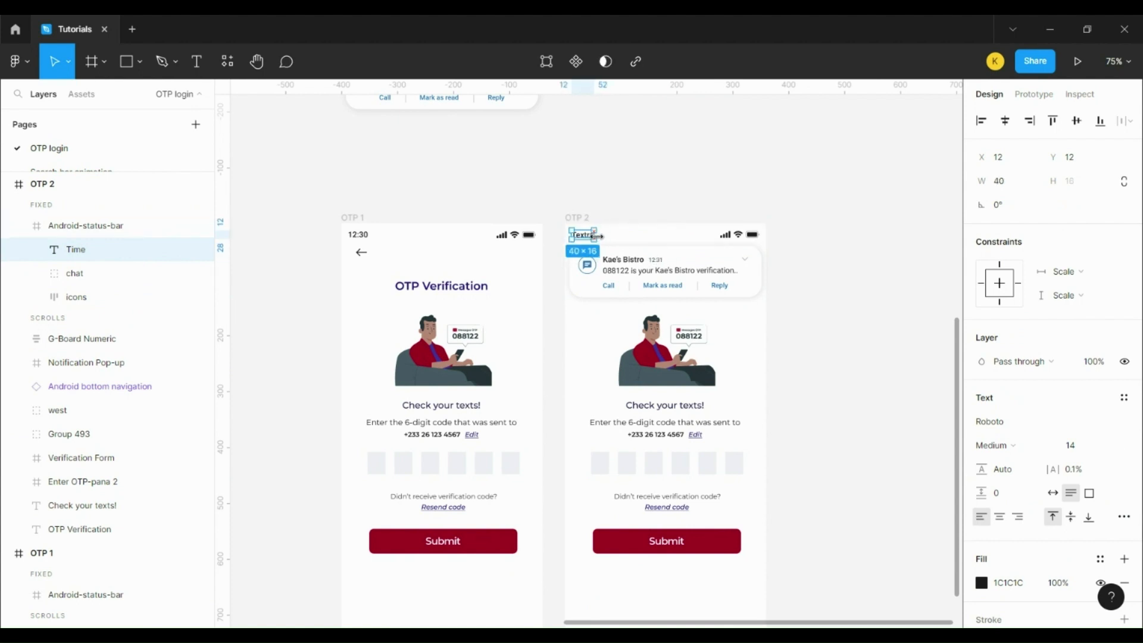
{"action": "left_click", "coordinate": [690, 187]}
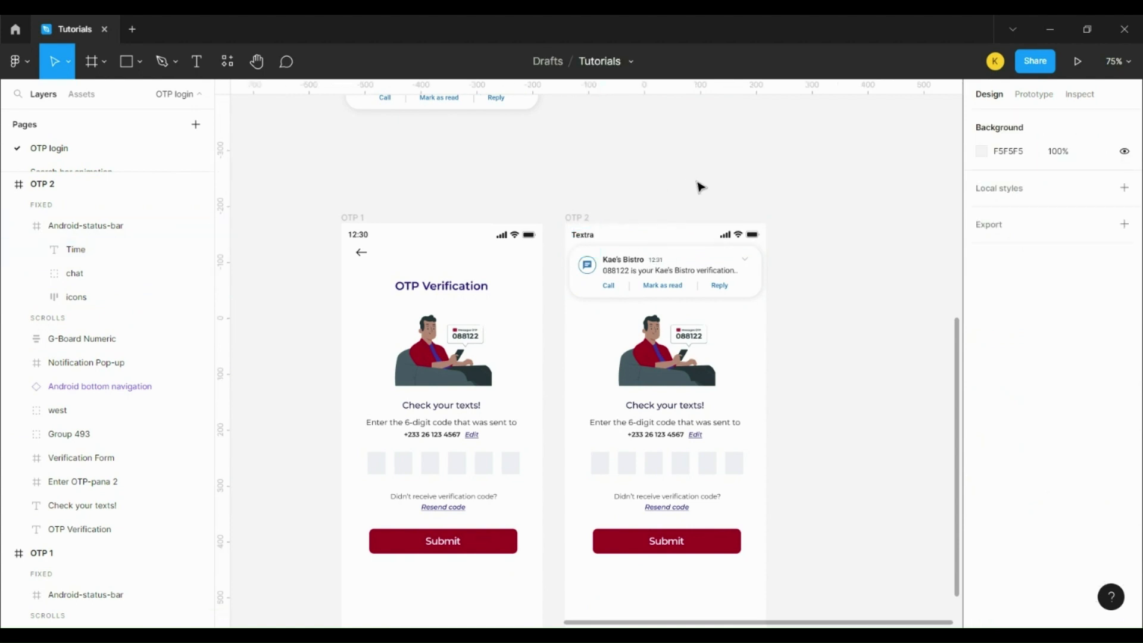
Step: Duplicate OTP 1 as a new OTP 3 screen
{"action": "left_click", "coordinate": [348, 222]}
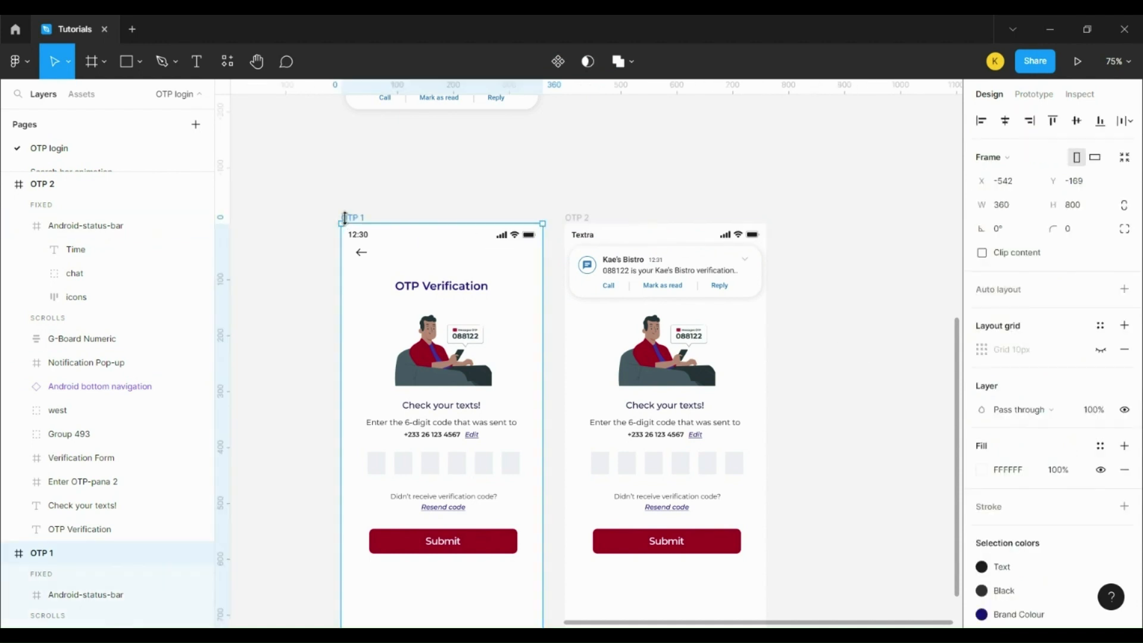
{"action": "key", "text": "ctrl+d"}
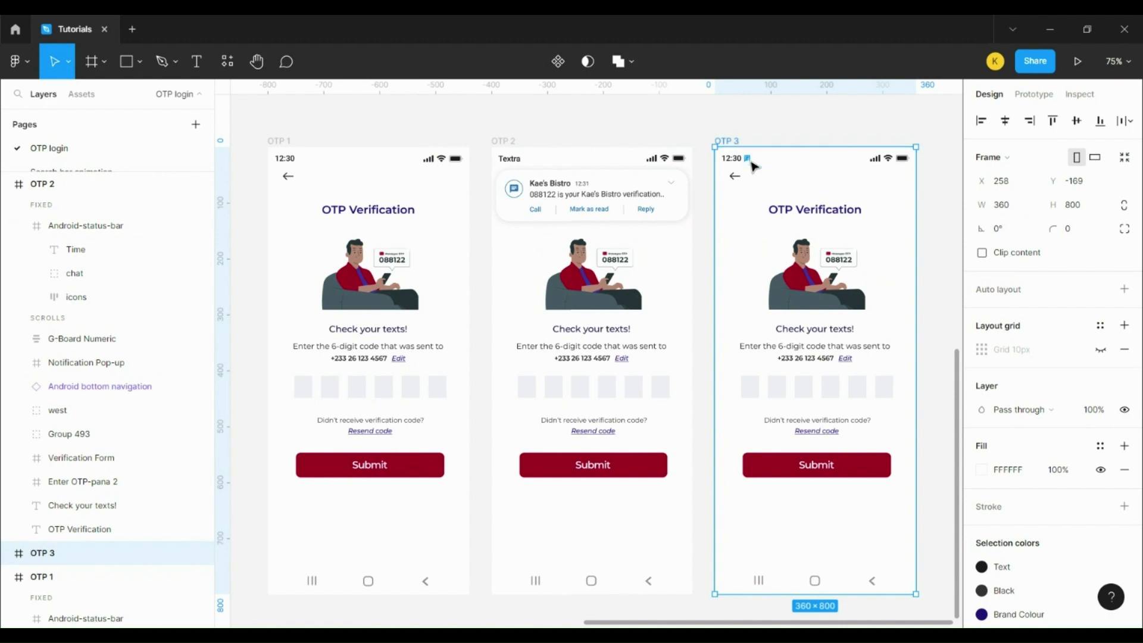
{"action": "scroll", "coordinate": [753, 166], "scroll_direction": "up", "scroll_amount": 5}
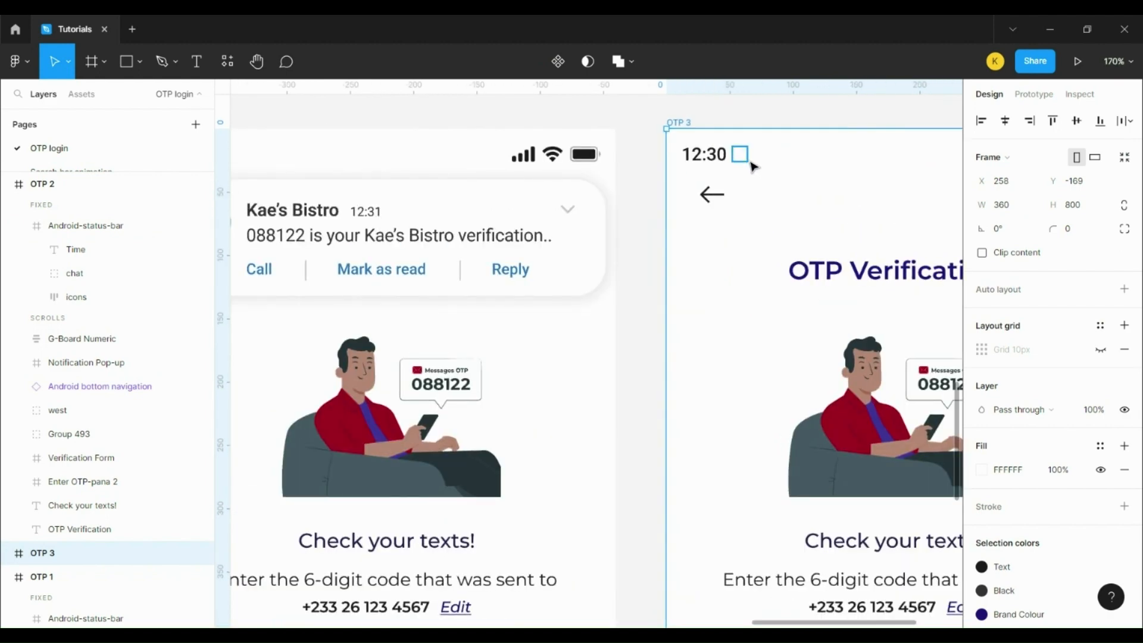
Step: Set OTP 3's status-bar chat icon group to 100% layer opacity
{"action": "left_click", "coordinate": [749, 161], "text": "ctrl"}
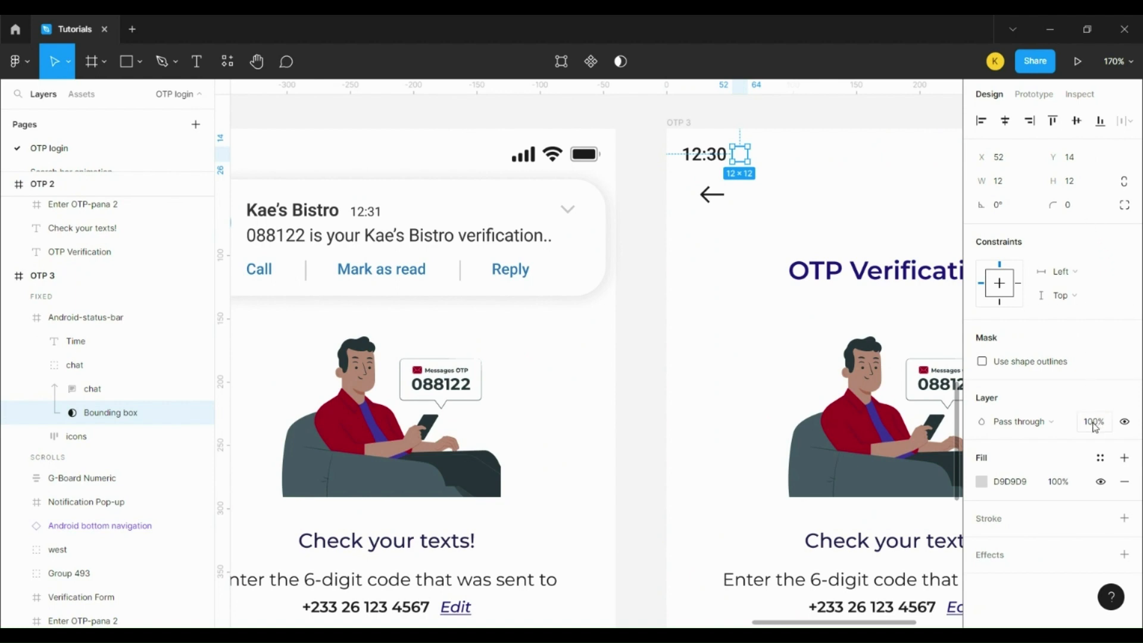
{"action": "left_click", "coordinate": [92, 365]}
{"action": "left_click", "coordinate": [1085, 423]}
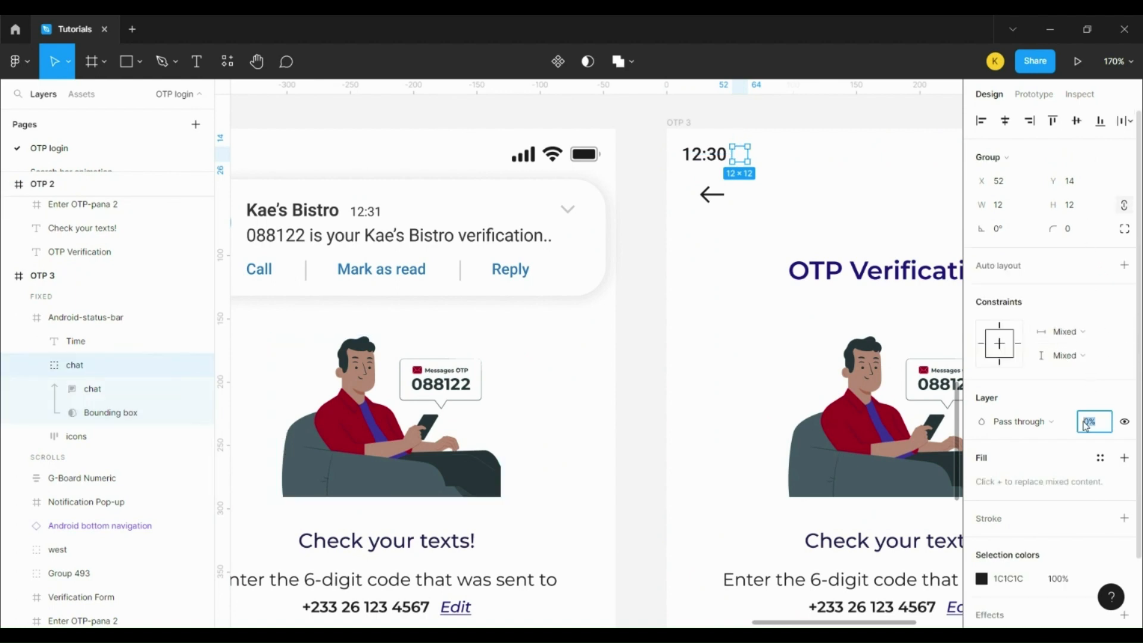
{"action": "type", "text": "100"}
{"action": "key", "text": "Return"}
Step: Duplicate OTP 3 as OTP 4
{"action": "scroll", "coordinate": [887, 292], "scroll_direction": "up", "scroll_amount": 1}
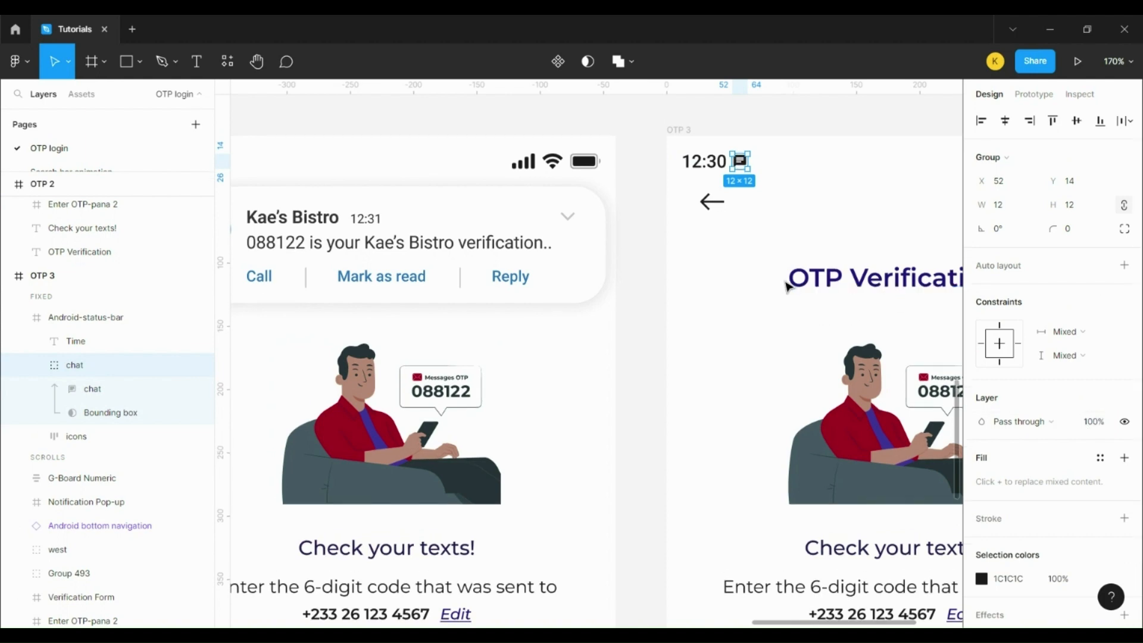
{"action": "scroll", "coordinate": [810, 262], "scroll_direction": "up", "scroll_amount": 2}
{"action": "scroll", "coordinate": [786, 292], "scroll_direction": "down", "scroll_amount": 5, "text": "ctrl"}
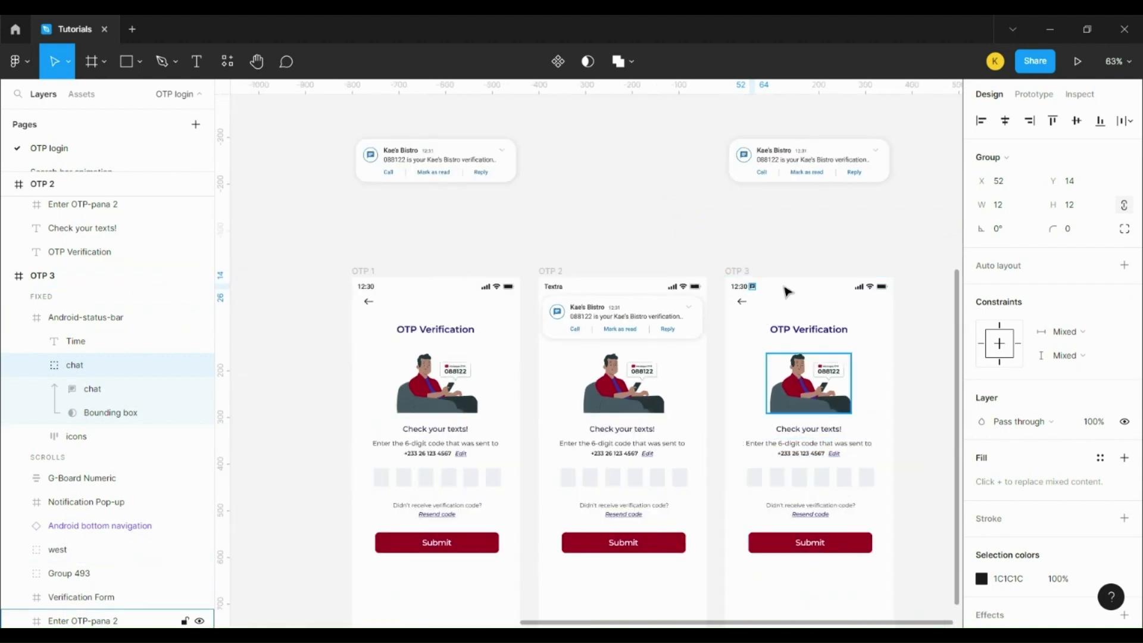
{"action": "left_click", "coordinate": [730, 275]}
{"action": "key", "text": "ctrl+d"}
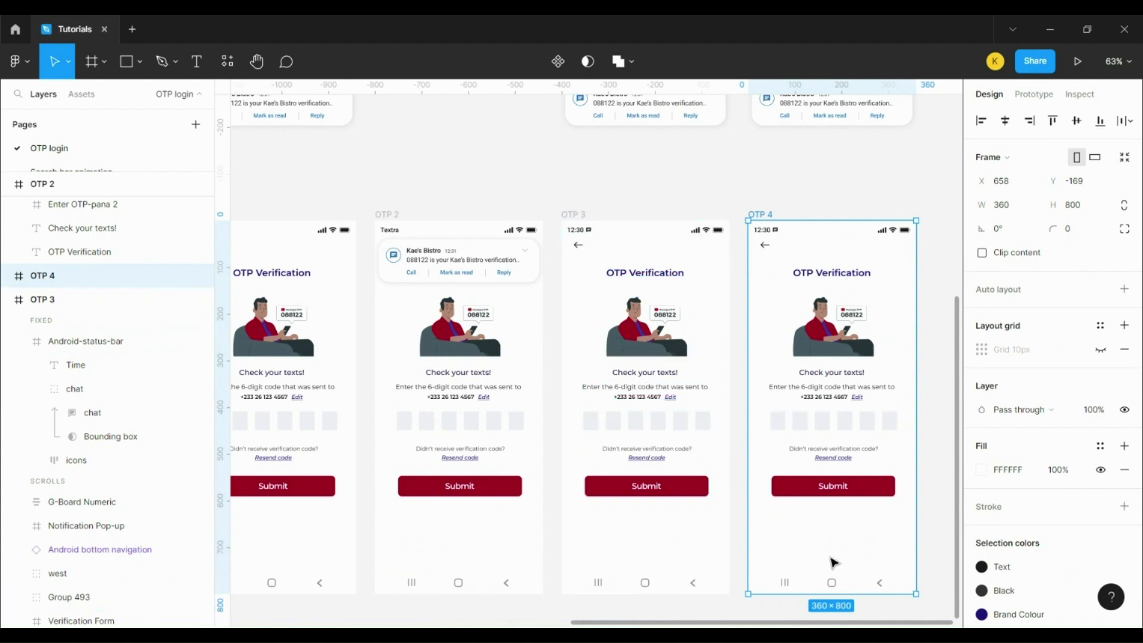
Step: Move OTP 4's numeric keypad up into the screen to Y 556, just above the nav bar
{"action": "scroll", "coordinate": [839, 533], "scroll_direction": "down", "scroll_amount": 5}
{"action": "scroll", "coordinate": [858, 535], "scroll_direction": "down", "scroll_amount": 4}
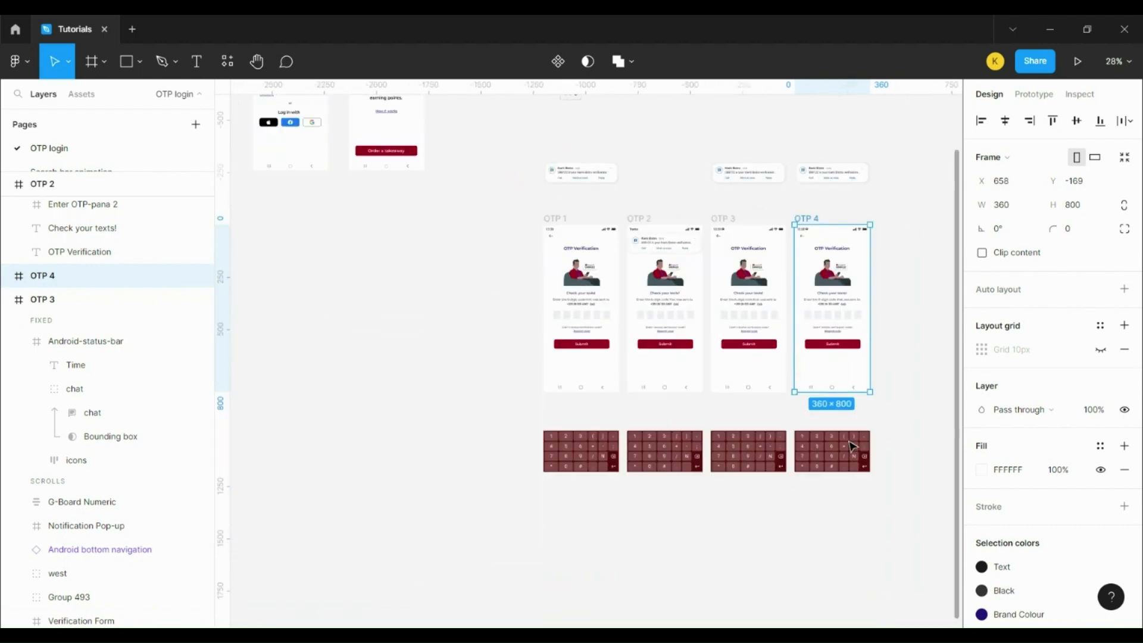
{"action": "left_click", "coordinate": [847, 450]}
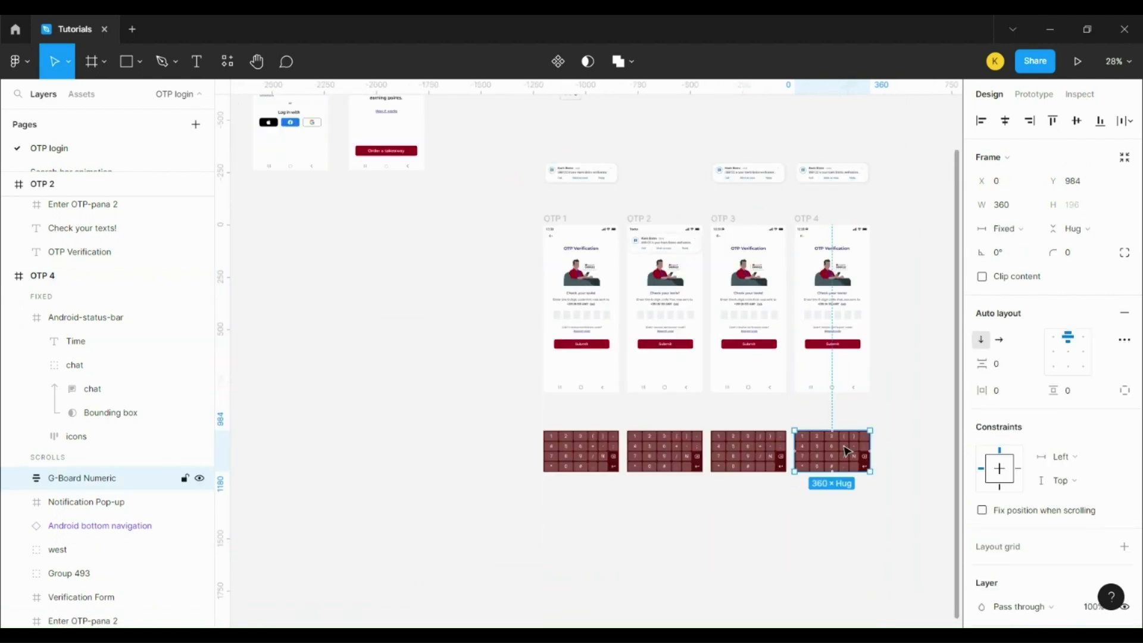
{"action": "key", "text": "shift+Up"}
{"action": "key", "text": "shift+Up"}
{"action": "key", "text": "shift+Up"}
{"action": "key", "text": "shift+Up"}
{"action": "key", "text": "shift+Up"}
{"action": "key", "text": "shift+Up"}
{"action": "key", "text": "shift+Up"}
{"action": "key", "text": "shift+Up"}
{"action": "key", "text": "shift+Up"}
{"action": "key", "text": "shift+Up"}
{"action": "key", "text": "shift+Up"}
{"action": "key", "text": "shift+Up"}
{"action": "key", "text": "shift+Up"}
{"action": "key", "text": "shift+Up"}
{"action": "key", "text": "shift+Up"}
{"action": "key", "text": "shift+Up"}
{"action": "key", "text": "shift+Up"}
{"action": "key", "text": "shift+Up"}
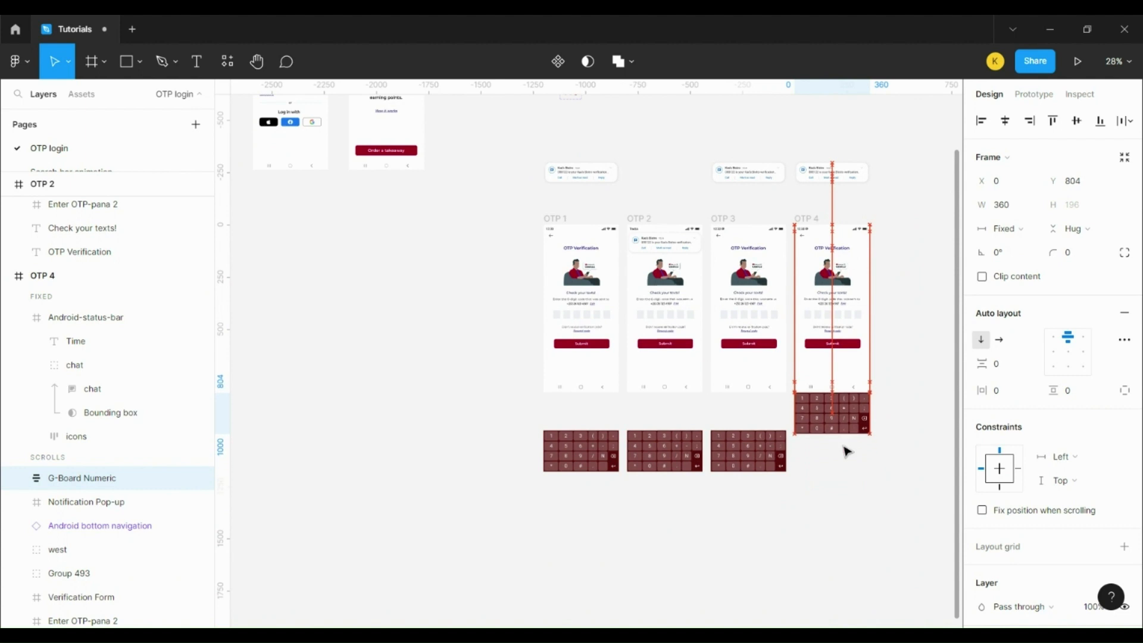
{"action": "key", "text": "shift+Up"}
{"action": "key", "text": "shift+Up"}
{"action": "key", "text": "shift+Up"}
{"action": "key", "text": "shift+Up"}
{"action": "key", "text": "shift+Up"}
{"action": "key", "text": "shift+Up"}
{"action": "key", "text": "shift+Up"}
{"action": "key", "text": "shift+Up"}
{"action": "key", "text": "shift+Up"}
{"action": "key", "text": "shift+Up"}
{"action": "key", "text": "shift+Up"}
{"action": "key", "text": "shift+Up"}
{"action": "key", "text": "shift+Up"}
{"action": "key", "text": "shift+Up"}
{"action": "key", "text": "shift+Up"}
{"action": "key", "text": "shift+Up"}
{"action": "key", "text": "shift+Up"}
{"action": "key", "text": "shift+Up"}
{"action": "key", "text": "shift+Up"}
{"action": "key", "text": "shift+Up"}
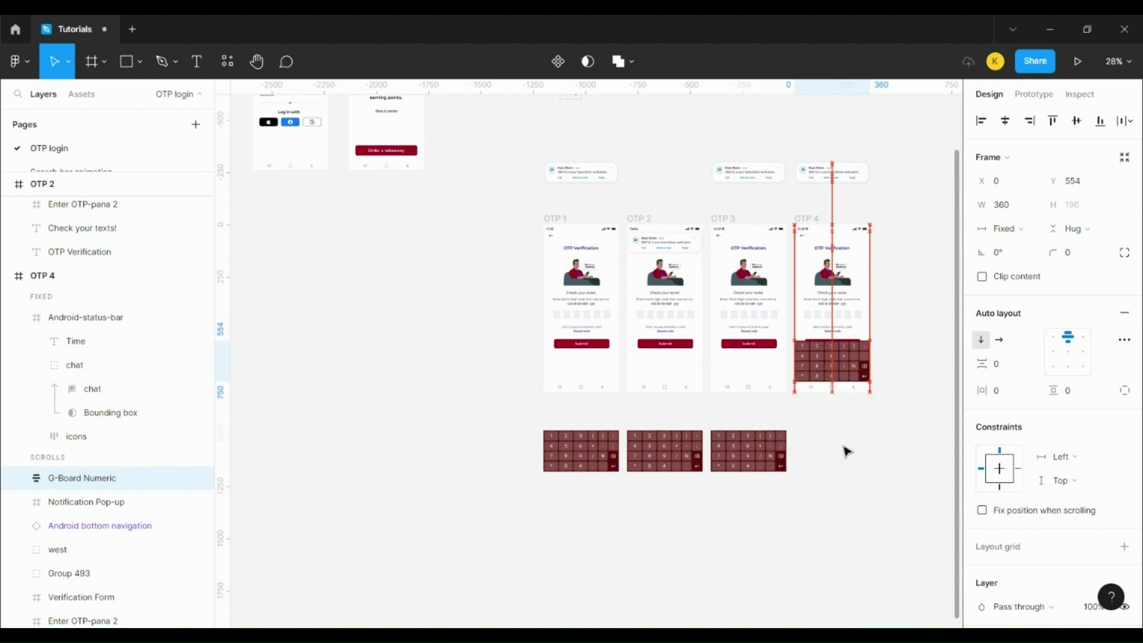
{"action": "key", "text": "Down"}
{"action": "key", "text": "Down"}
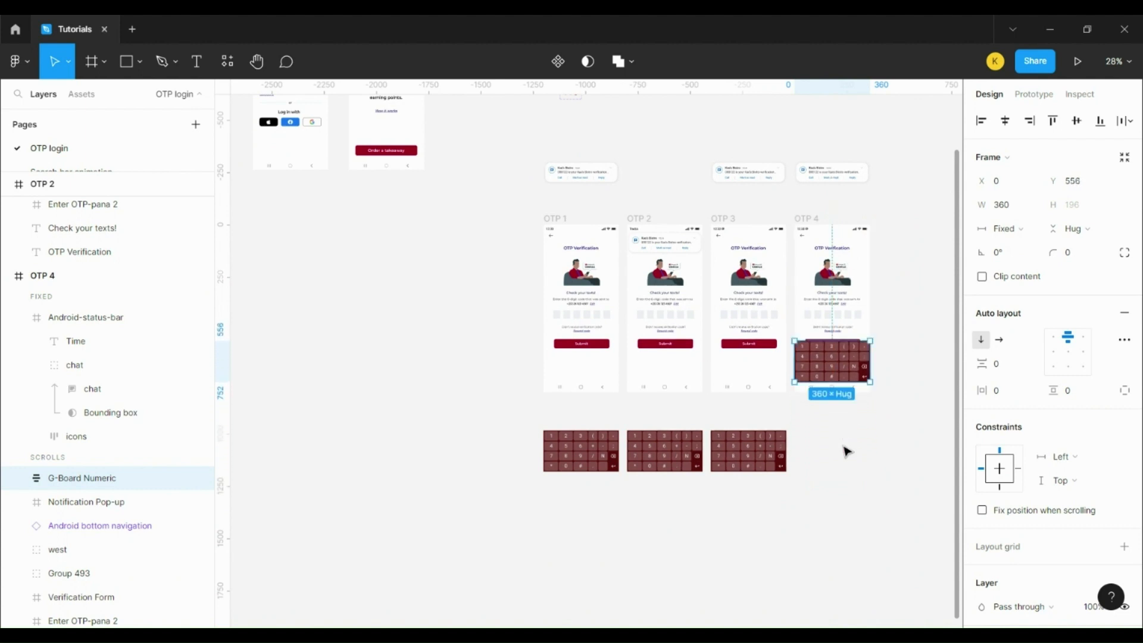
{"action": "scroll", "coordinate": [921, 361], "scroll_direction": "up", "scroll_amount": 5, "text": "ctrl"}
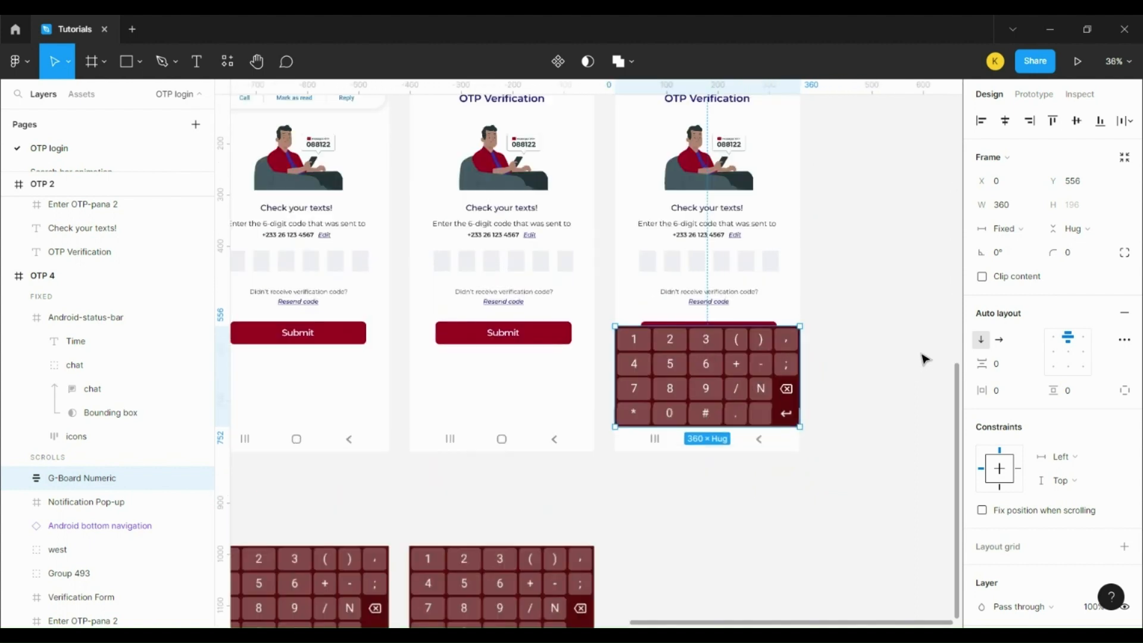
{"action": "scroll", "coordinate": [930, 372], "scroll_direction": "up", "scroll_amount": 3}
{"action": "left_click", "coordinate": [637, 143]}
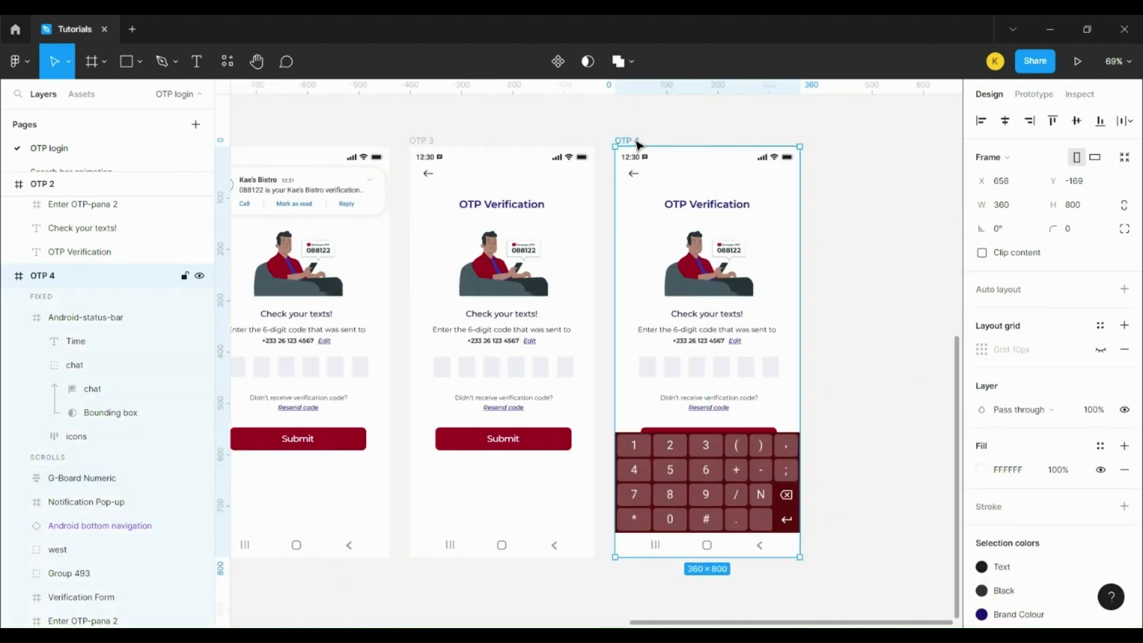
Step: Duplicate OTP 4 with its keypad into a new OTP 5 screen and look over the result
{"action": "key", "text": "ctrl+d"}
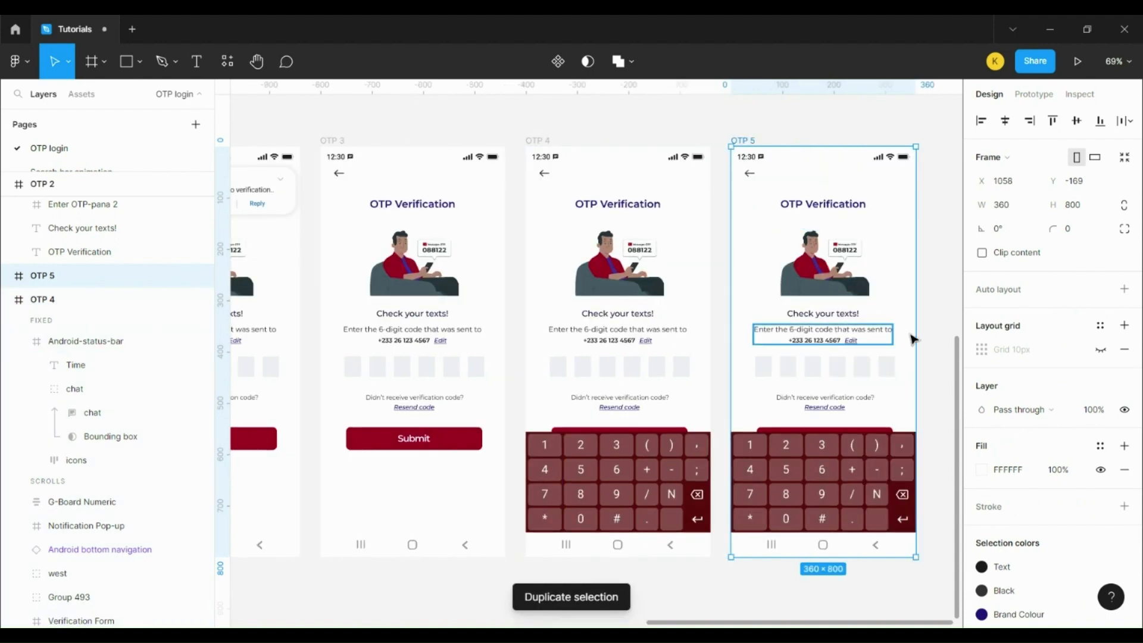
{"action": "scroll", "coordinate": [458, 278], "scroll_direction": "left", "scroll_amount": 5}
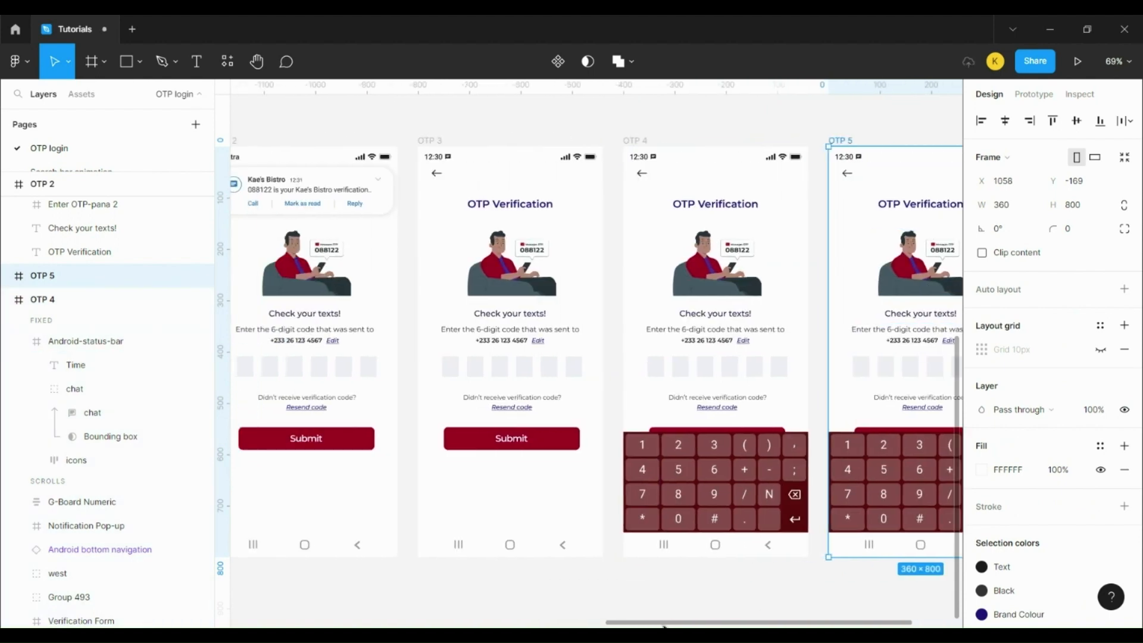
{"action": "scroll", "coordinate": [372, 187], "scroll_direction": "up", "scroll_amount": 10}
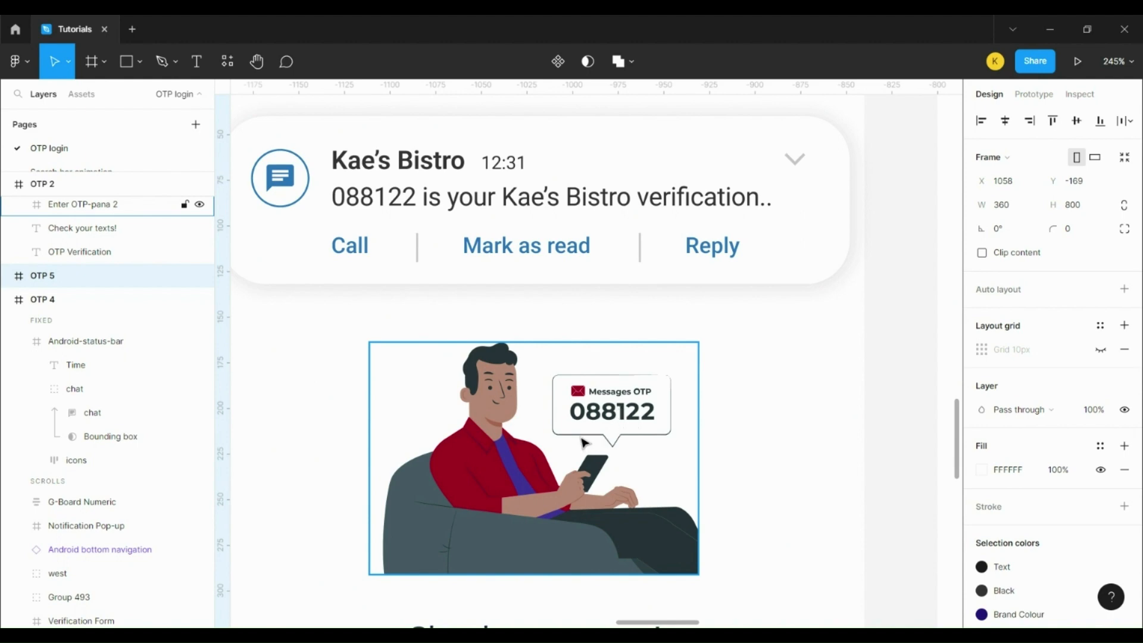
{"action": "scroll", "coordinate": [722, 488], "scroll_direction": "down", "scroll_amount": 6}
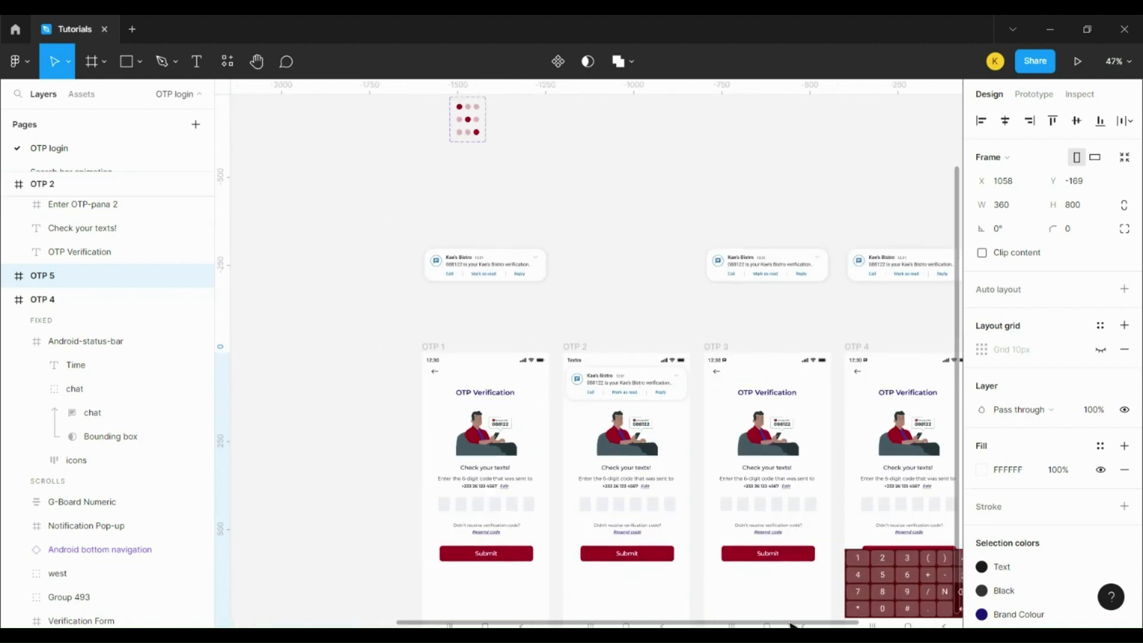
{"action": "scroll", "coordinate": [792, 625], "scroll_direction": "right", "scroll_amount": 5}
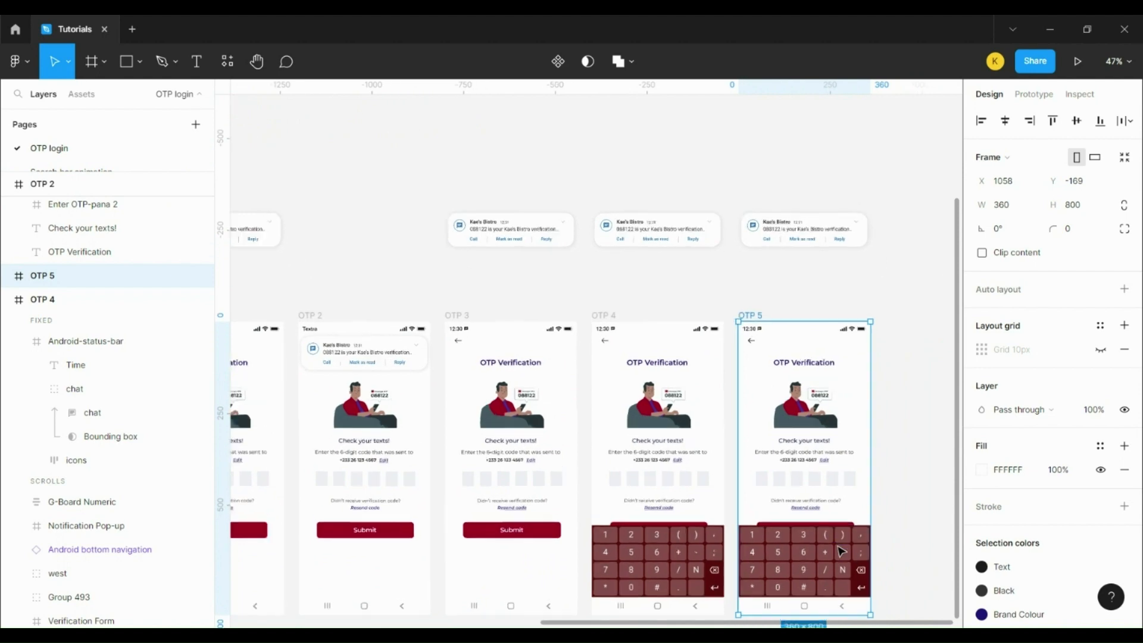
{"action": "scroll", "coordinate": [841, 551], "scroll_direction": "up", "scroll_amount": 5}
{"action": "scroll", "coordinate": [755, 539], "scroll_direction": "down", "scroll_amount": 3}
{"action": "scroll", "coordinate": [756, 539], "scroll_direction": "up", "scroll_amount": 3}
{"action": "scroll", "coordinate": [755, 543], "scroll_direction": "down", "scroll_amount": 3}
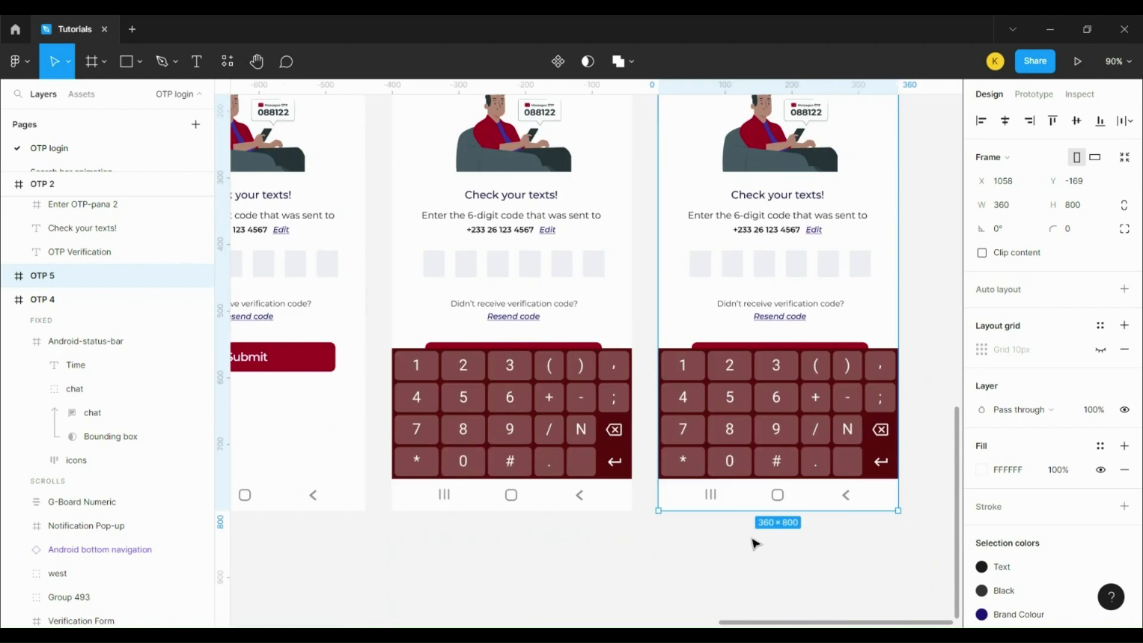
{"action": "scroll", "coordinate": [747, 474], "scroll_direction": "up", "scroll_amount": 4}
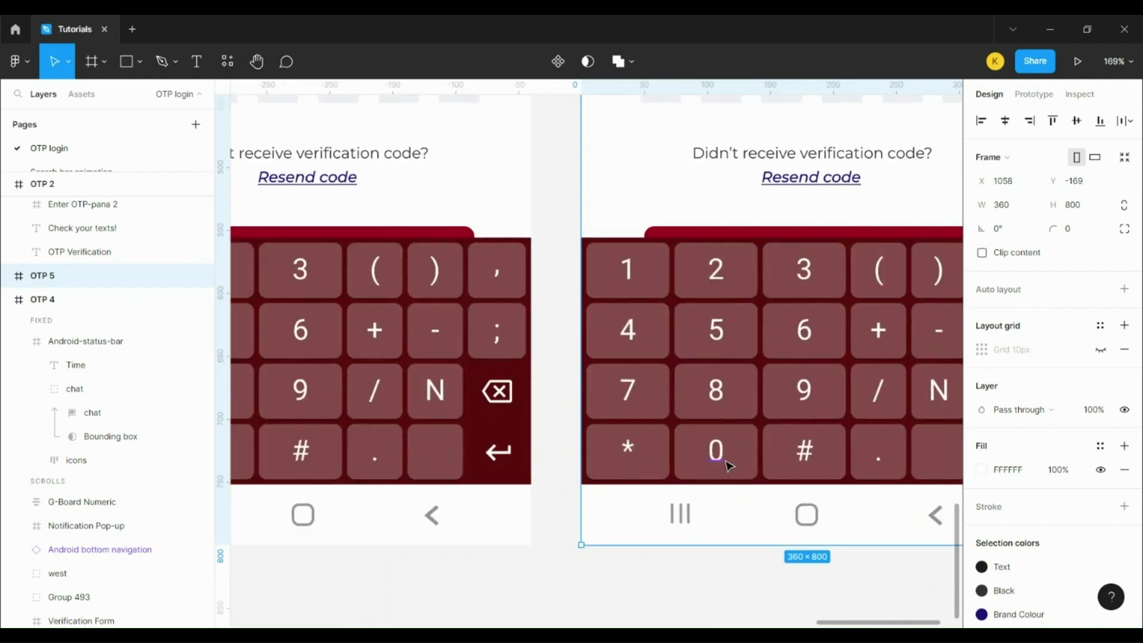
Step: Set the fill of OTP 5's 0 key label to dark grey 424242
{"action": "left_click", "coordinate": [727, 464]}
{"action": "double_click", "coordinate": [727, 463]}
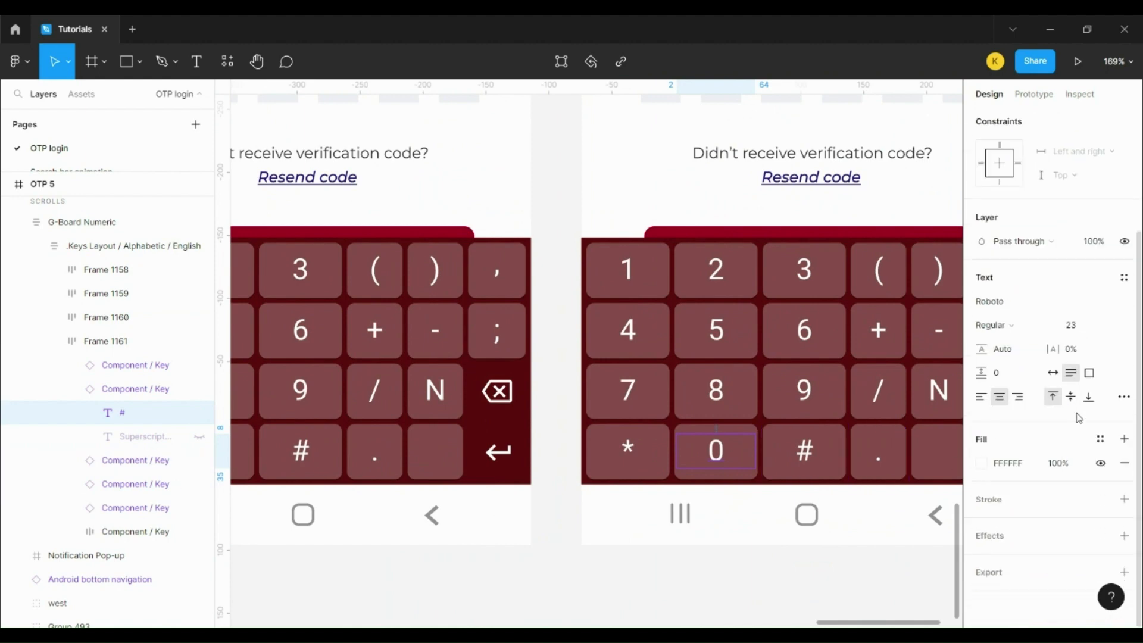
{"action": "left_click", "coordinate": [1011, 468]}
{"action": "type", "text": "424242"}
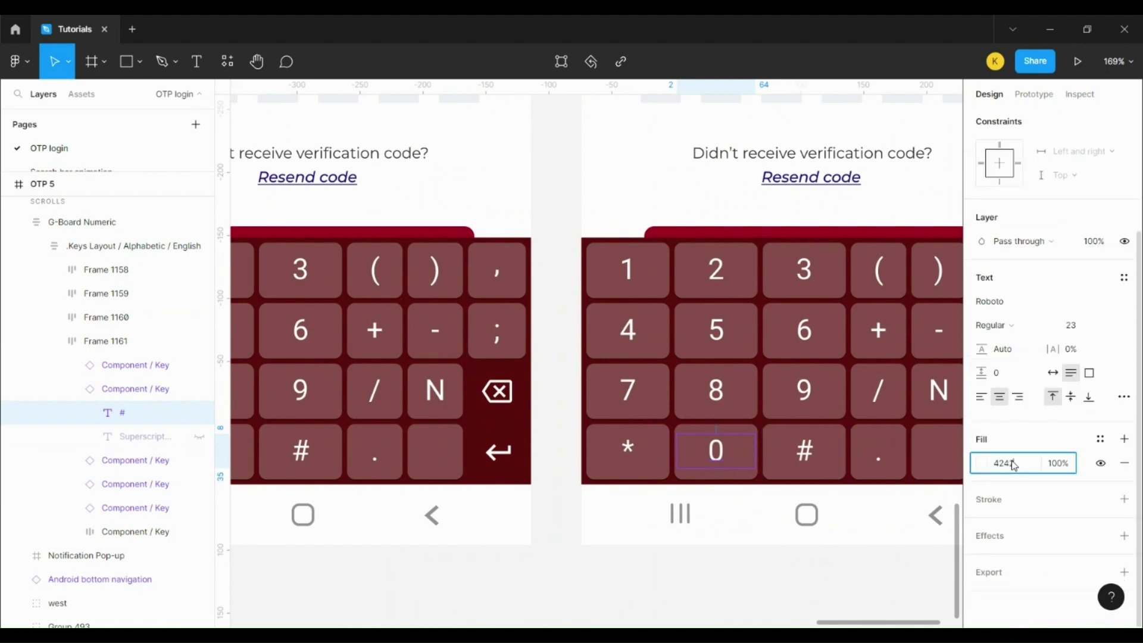
Step: Give the 0 key itself a white FFFFFF fill
{"action": "left_click", "coordinate": [747, 477]}
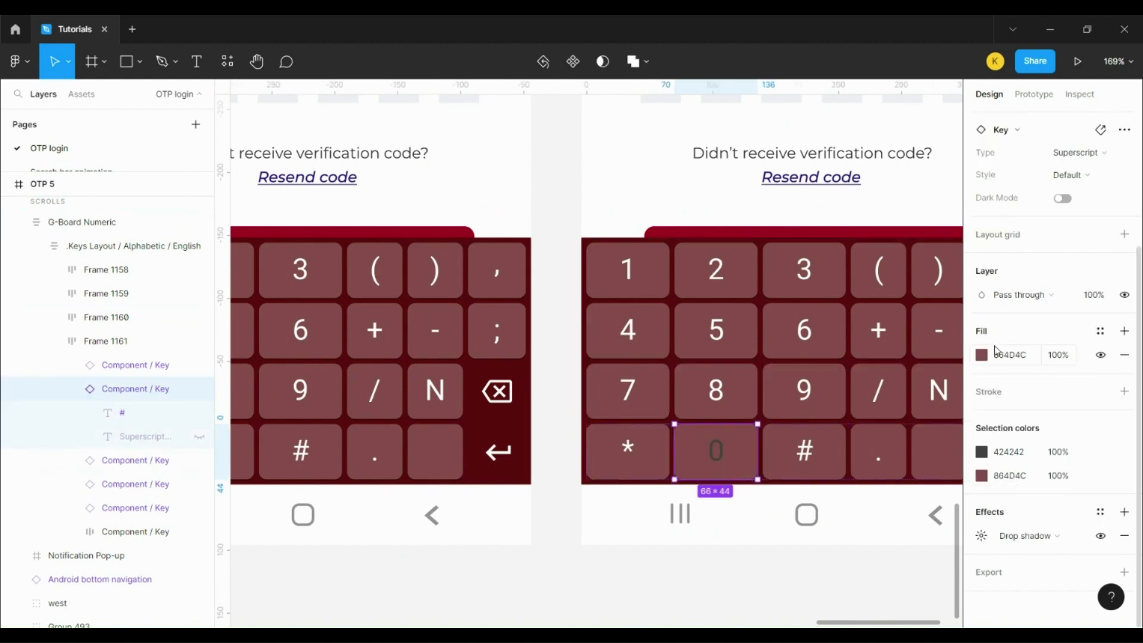
{"action": "left_click", "coordinate": [1010, 355]}
{"action": "type", "text": "ffff"}
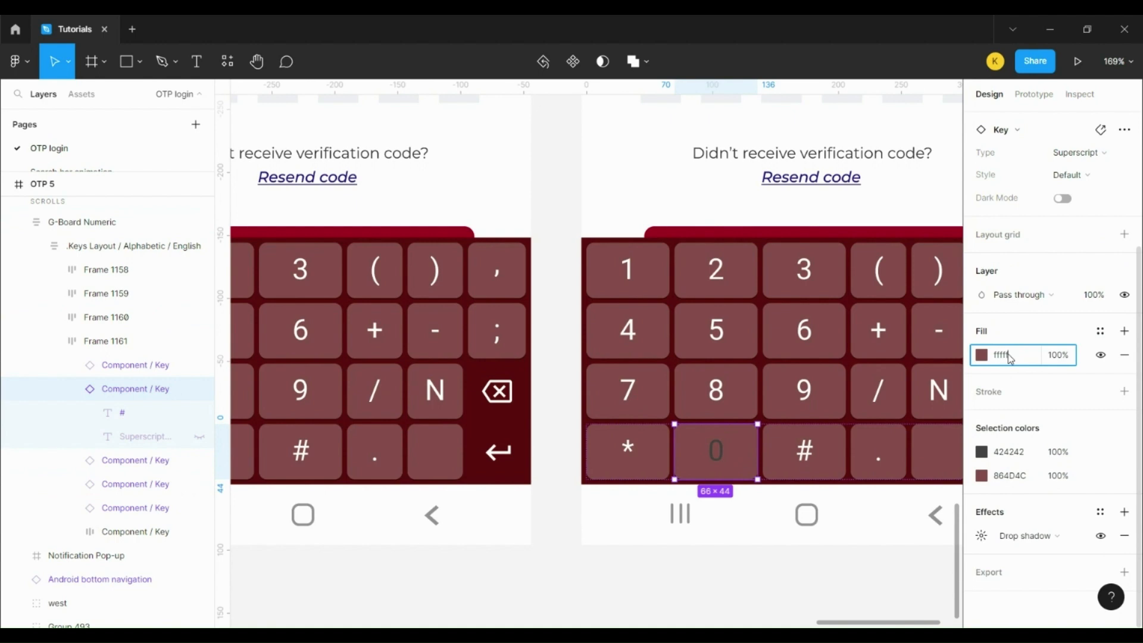
{"action": "type", "text": "ff"}
{"action": "key", "text": "Return"}
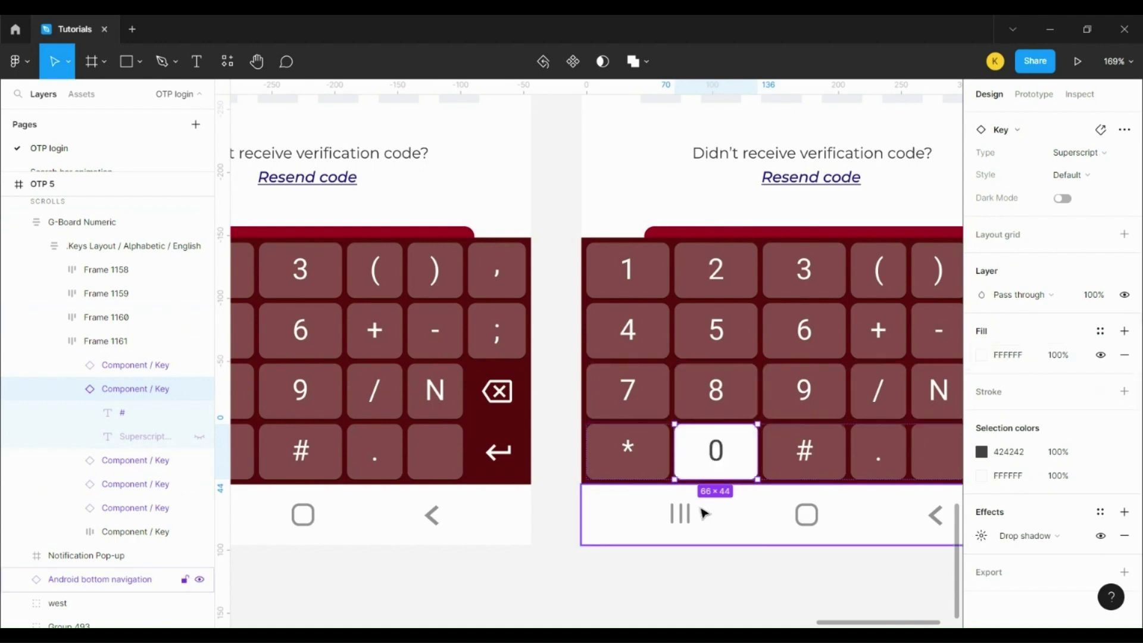
{"action": "scroll", "coordinate": [687, 503], "scroll_direction": "down", "scroll_amount": 5}
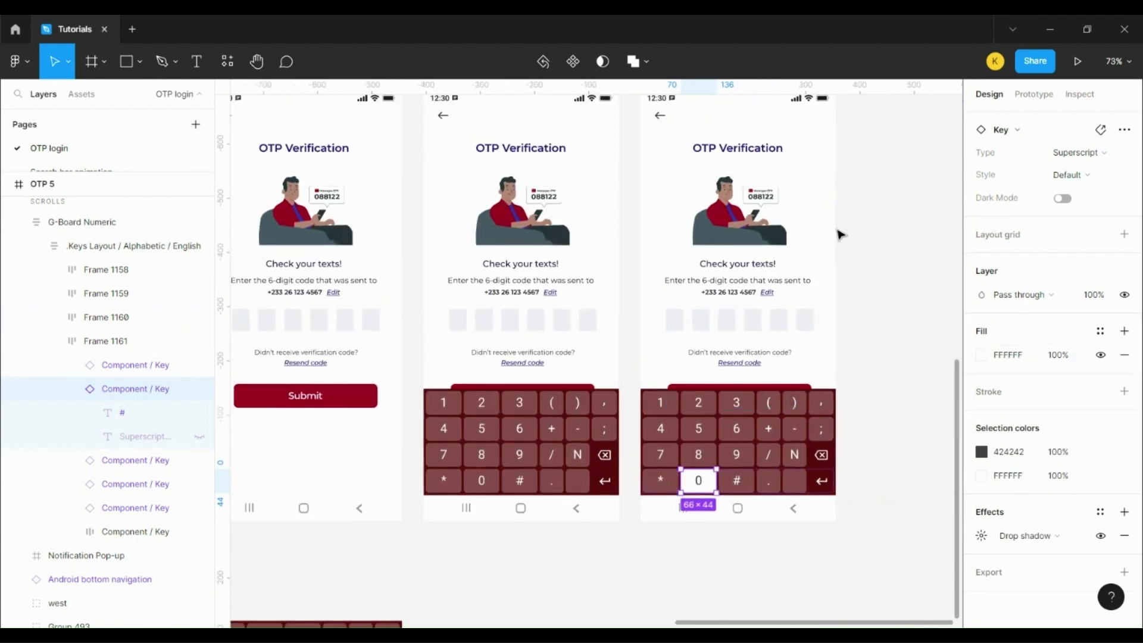
{"action": "scroll", "coordinate": [842, 262], "scroll_direction": "down", "scroll_amount": 1}
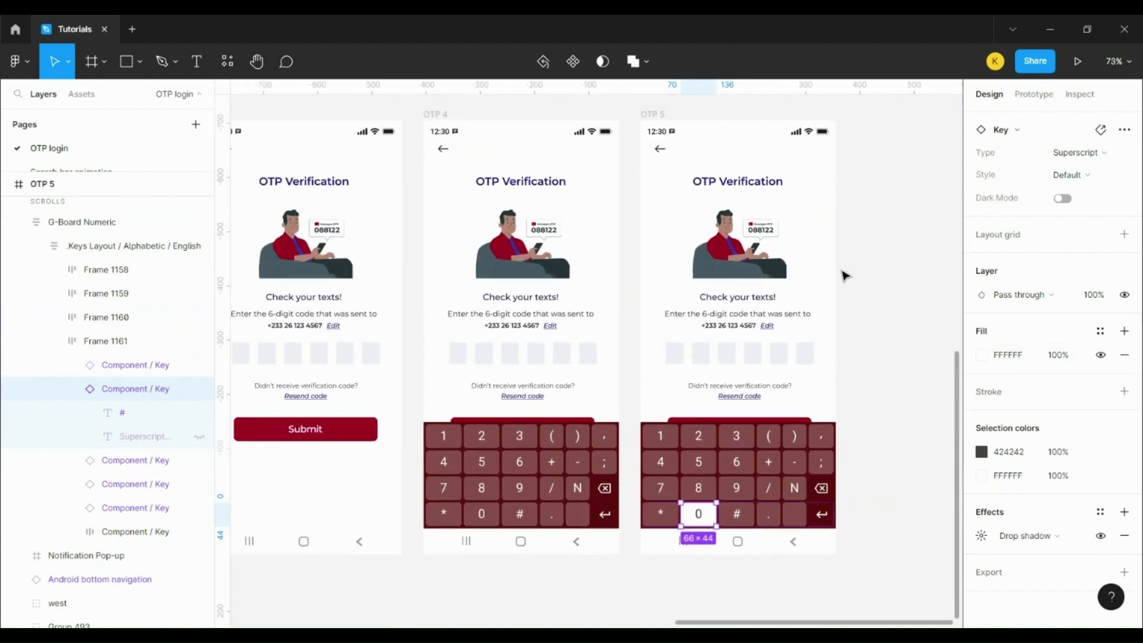
{"action": "left_click", "coordinate": [435, 115]}
Step: Duplicate OTP 4 as OTP 6 and set the 0 in its first code box to 100% opacity
{"action": "key", "text": "ctrl+d"}
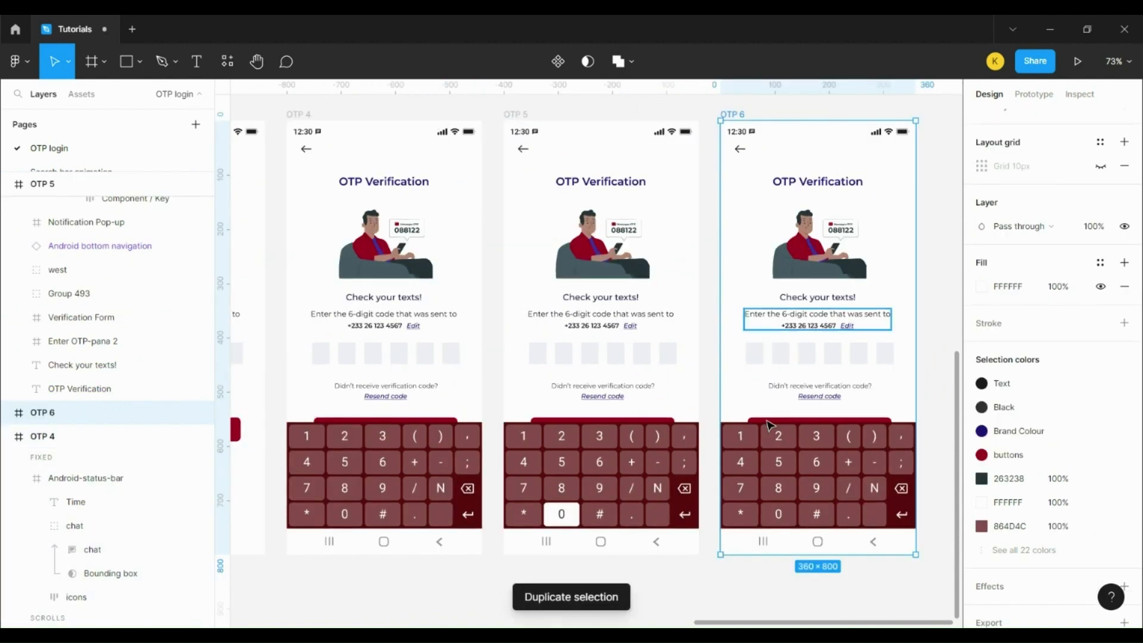
{"action": "scroll", "coordinate": [758, 372], "scroll_direction": "up", "scroll_amount": 5}
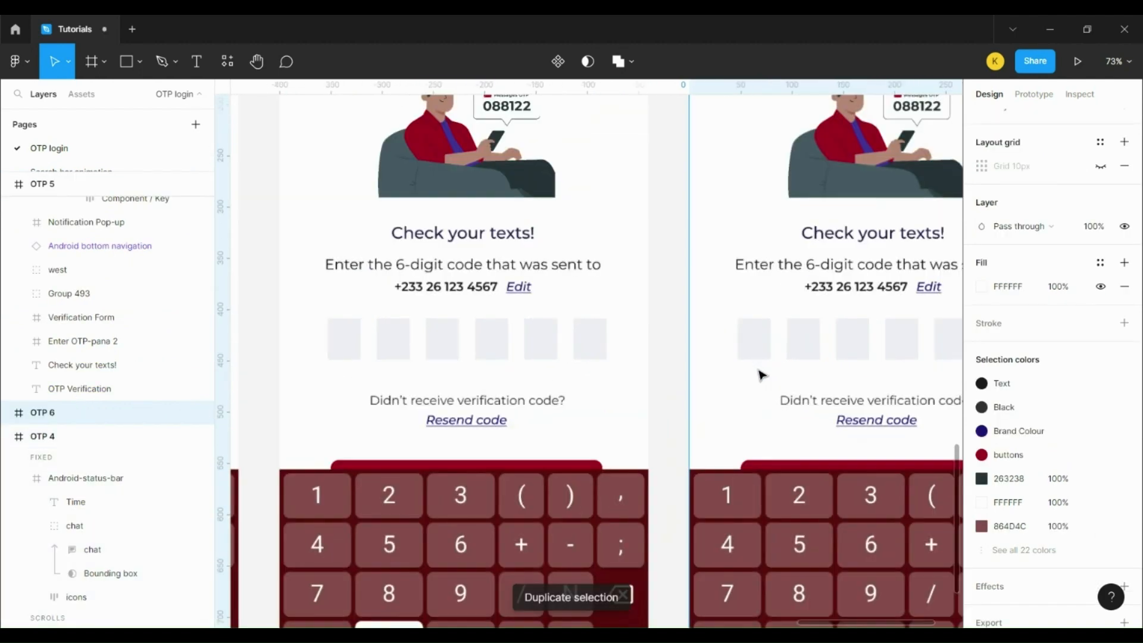
{"action": "left_click", "coordinate": [762, 347]}
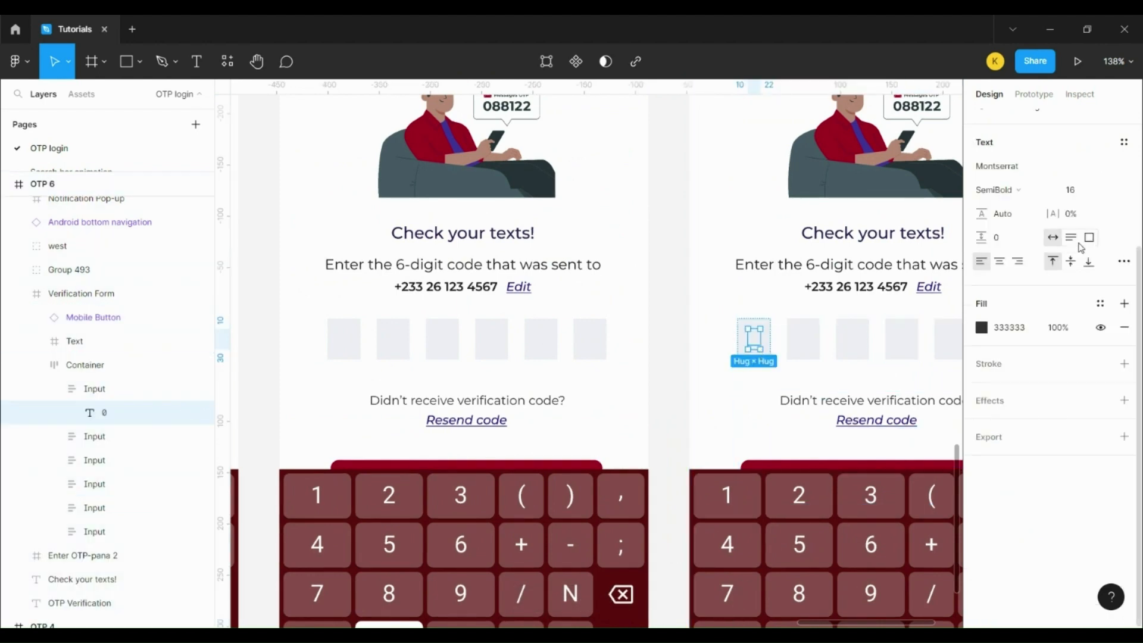
{"action": "scroll", "coordinate": [1089, 248], "scroll_direction": "up", "scroll_amount": 3}
{"action": "left_click", "coordinate": [1083, 292]}
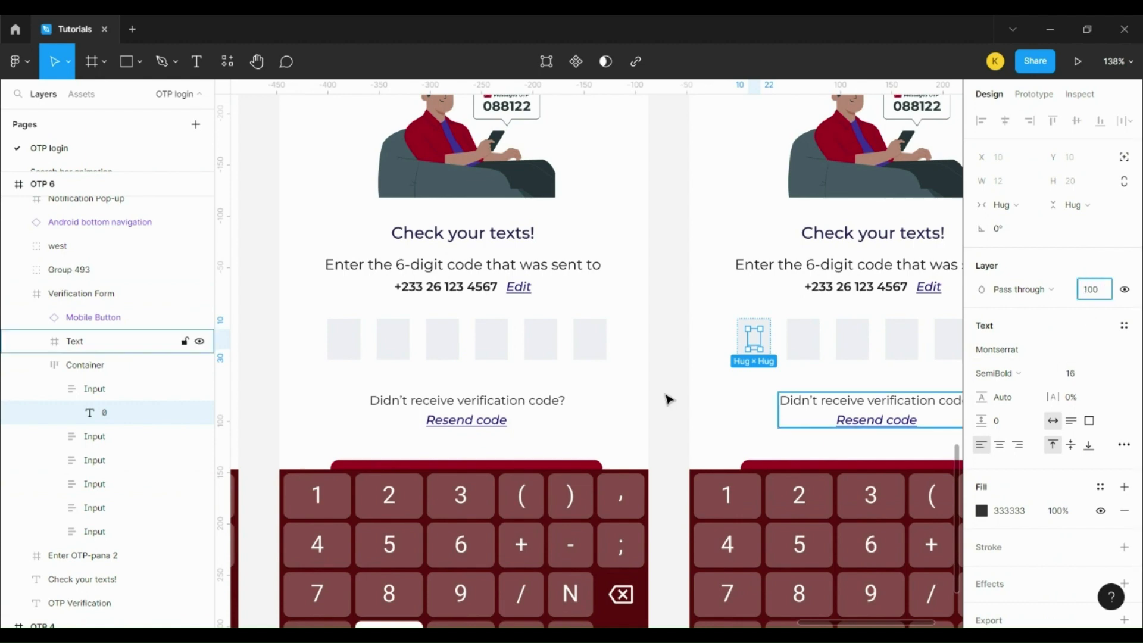
{"action": "scroll", "coordinate": [601, 464], "scroll_direction": "down", "scroll_amount": 5}
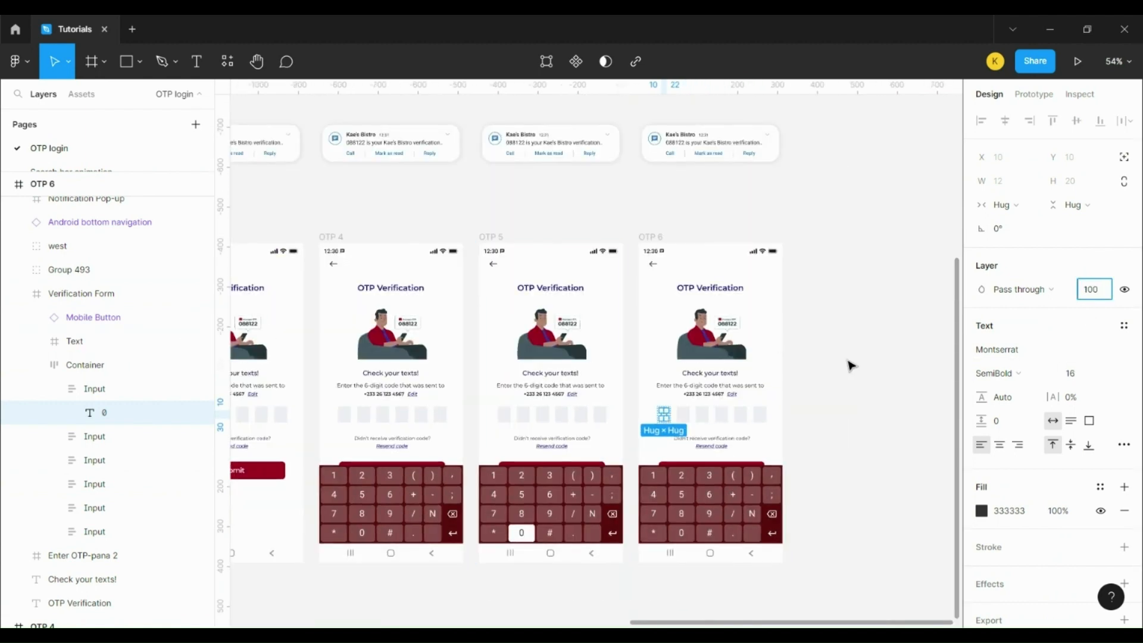
{"action": "left_click", "coordinate": [852, 366]}
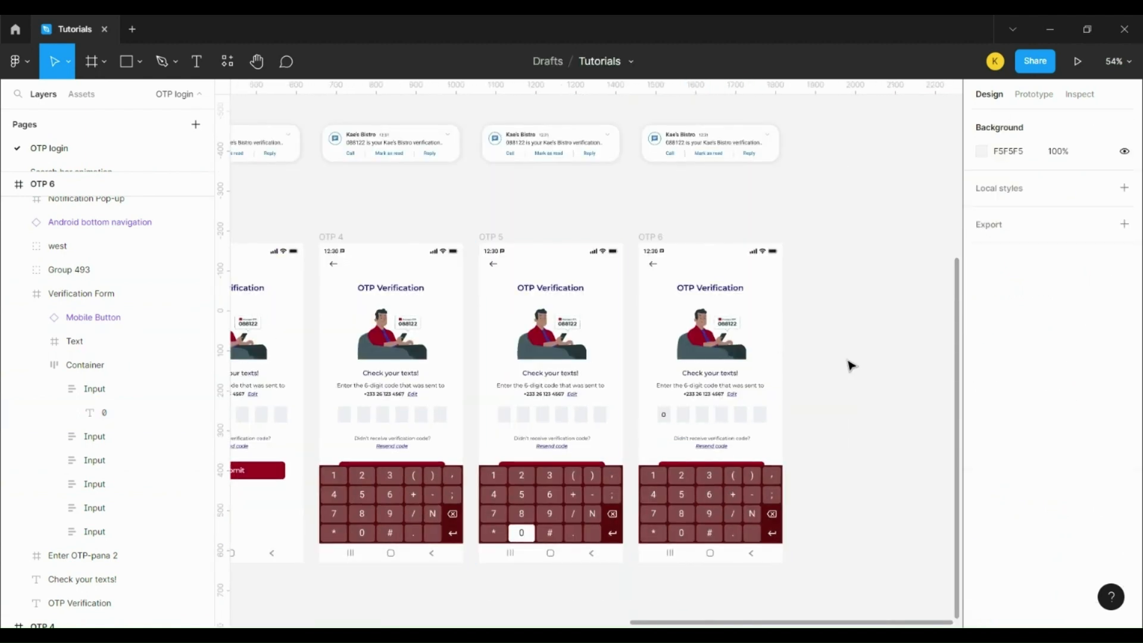
{"action": "left_click", "coordinate": [651, 237]}
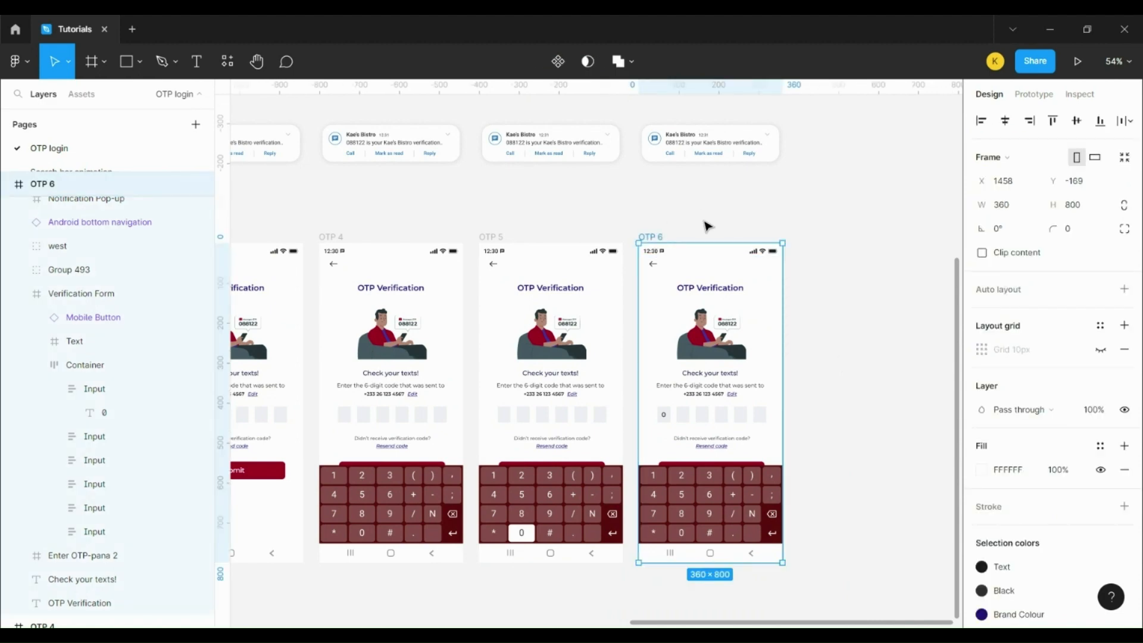
Step: Duplicate OTP 6 as OTP 7 and colour its 8 key label 424242
{"action": "key", "text": "ctrl+d"}
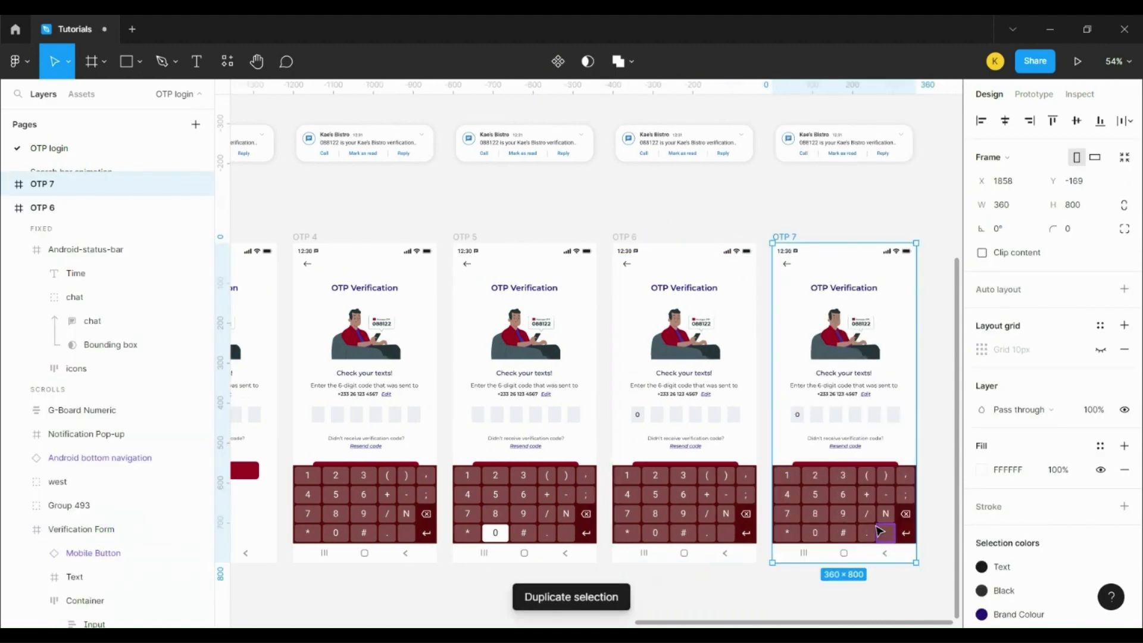
{"action": "scroll", "coordinate": [880, 530], "scroll_direction": "up", "scroll_amount": 5}
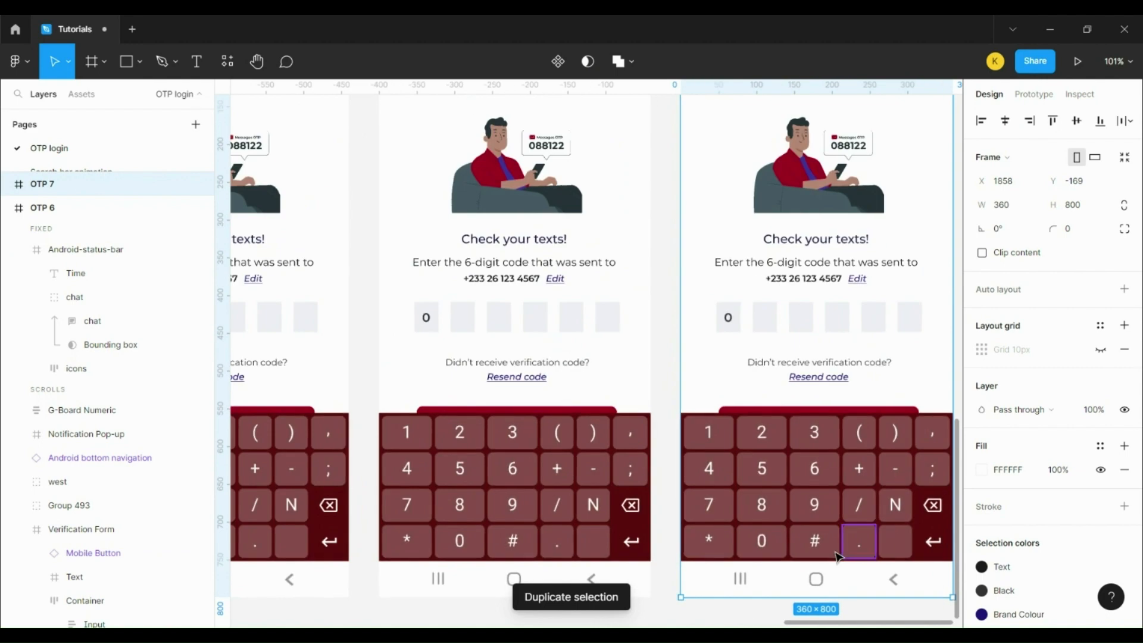
{"action": "left_click", "coordinate": [764, 506], "text": "ctrl"}
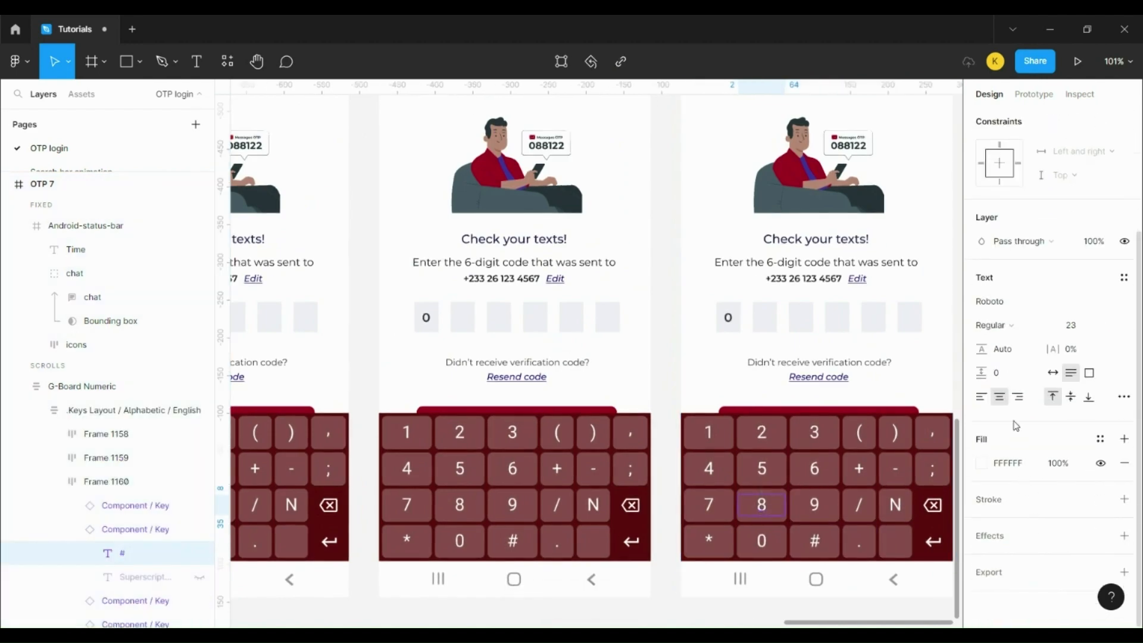
{"action": "left_click", "coordinate": [1011, 464]}
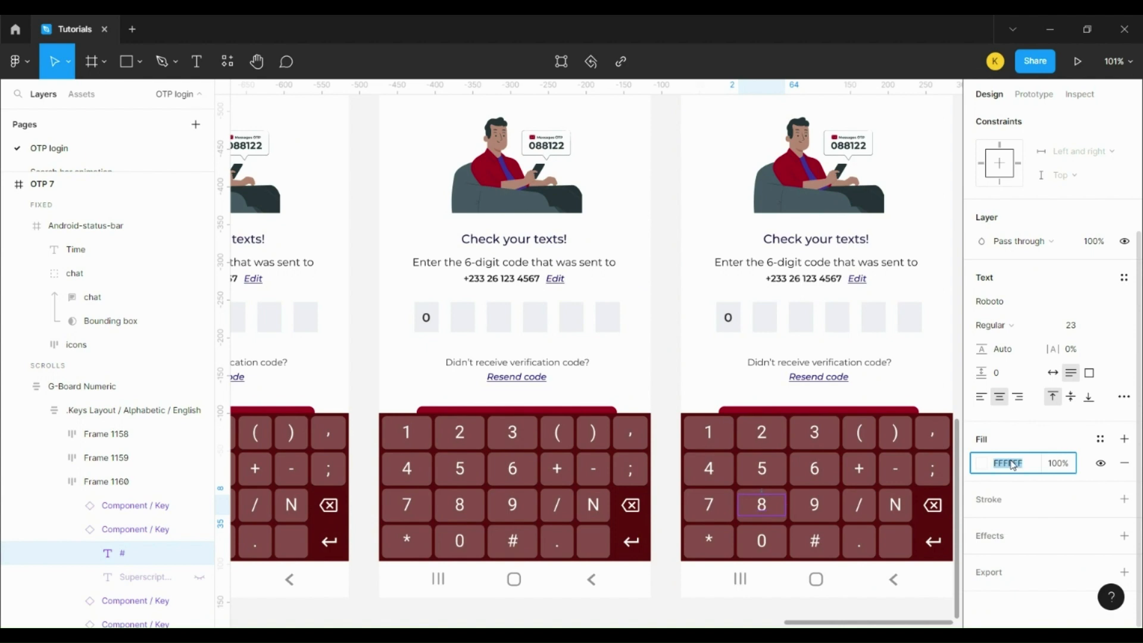
{"action": "type", "text": "424242"}
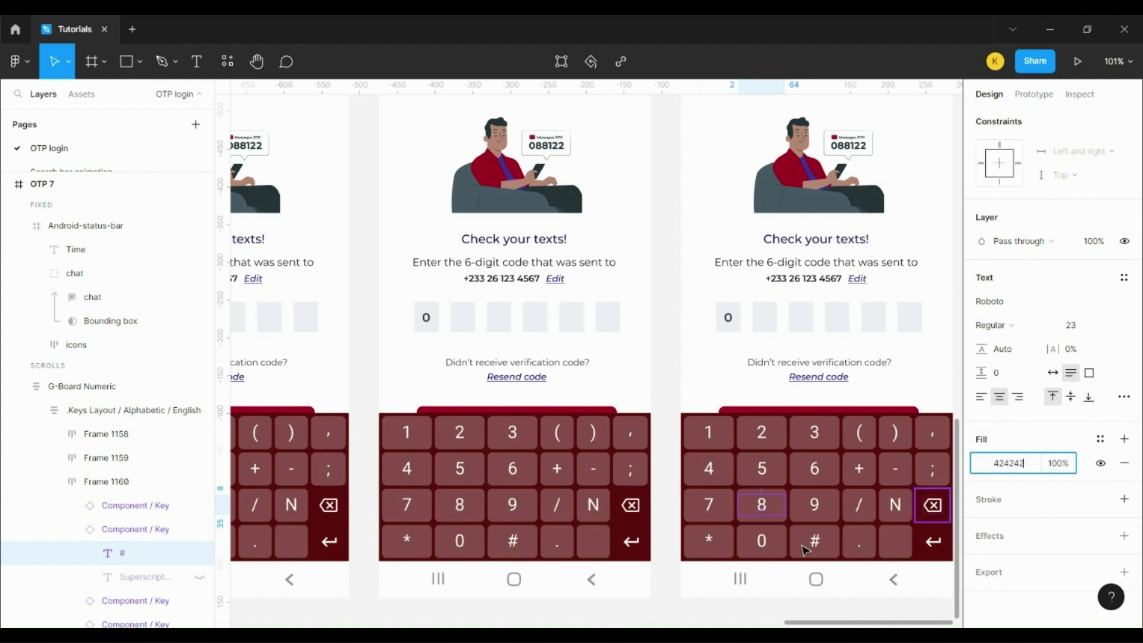
{"action": "left_click", "coordinate": [774, 524]}
Step: Give OTP 7's 8 key a white FFFFFF fill
{"action": "left_click", "coordinate": [1011, 356]}
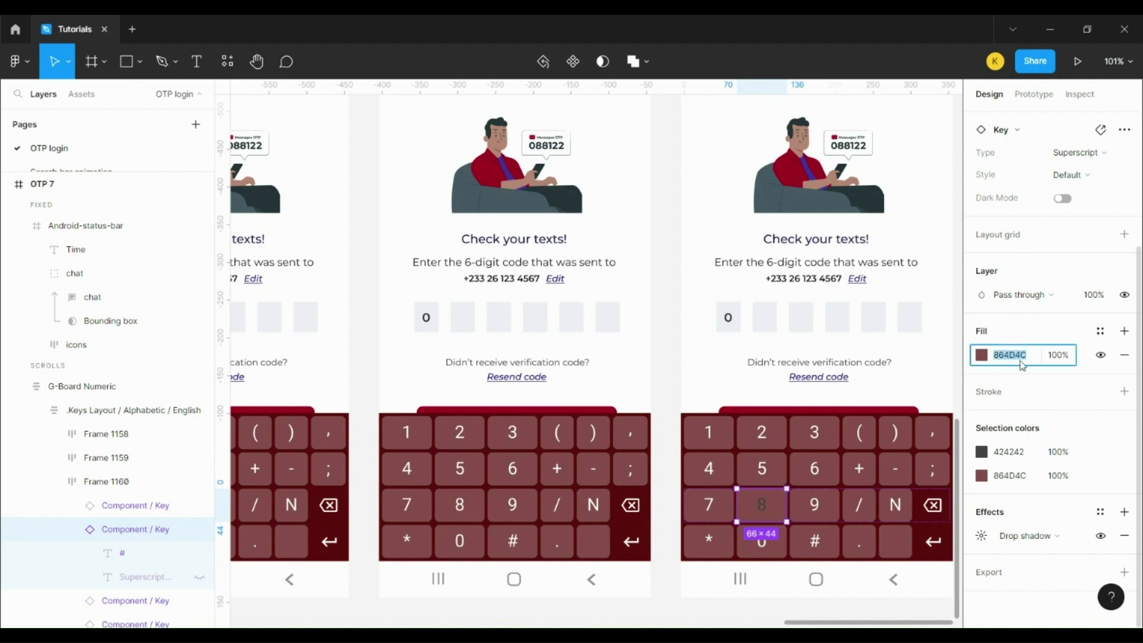
{"action": "type", "text": "fff"}
{"action": "key", "text": "Return"}
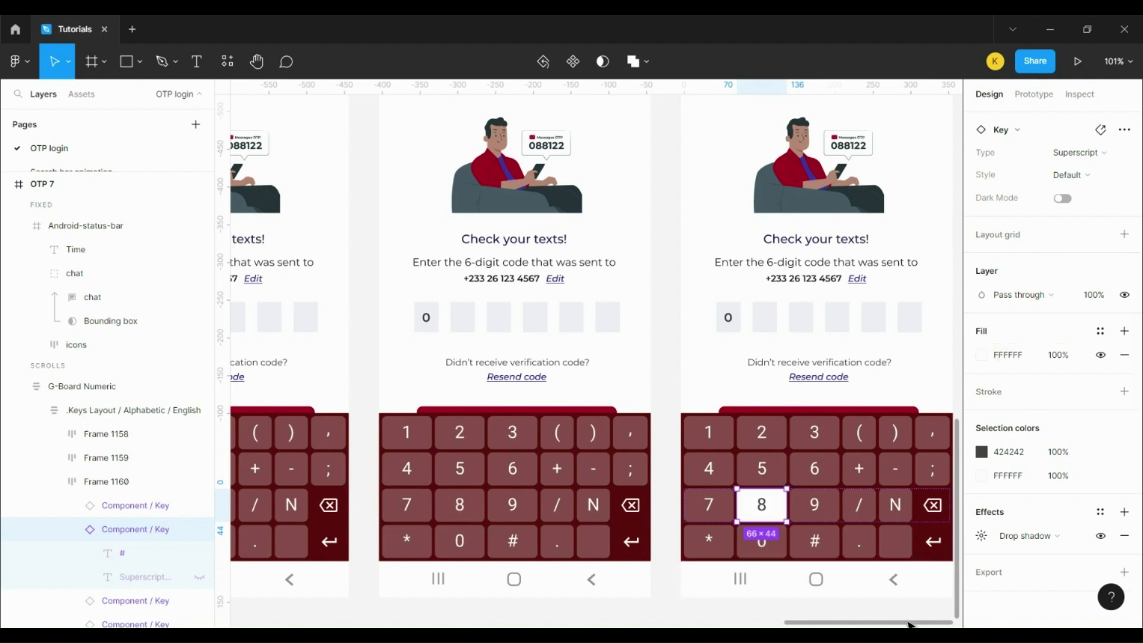
{"action": "scroll", "coordinate": [909, 624], "scroll_direction": "right", "scroll_amount": 4}
{"action": "scroll", "coordinate": [915, 584], "scroll_direction": "up", "scroll_amount": 5}
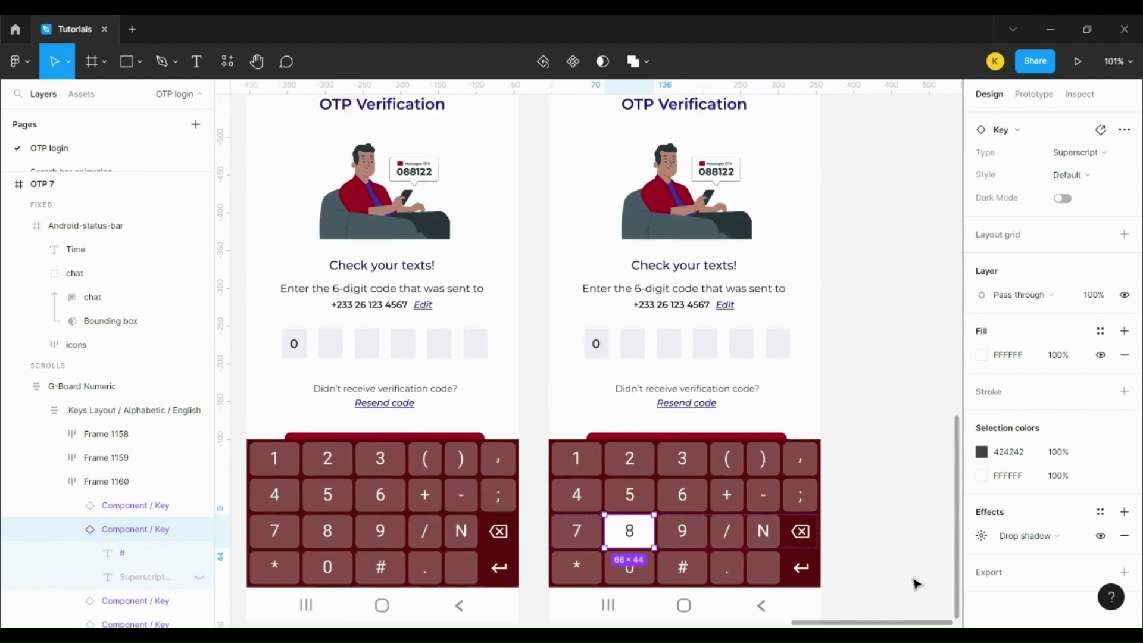
{"action": "left_click", "coordinate": [564, 147]}
Step: Duplicate OTP 7 as OTP 8, reveal its hidden 8, then delete that copy
{"action": "key", "text": "ctrl+d"}
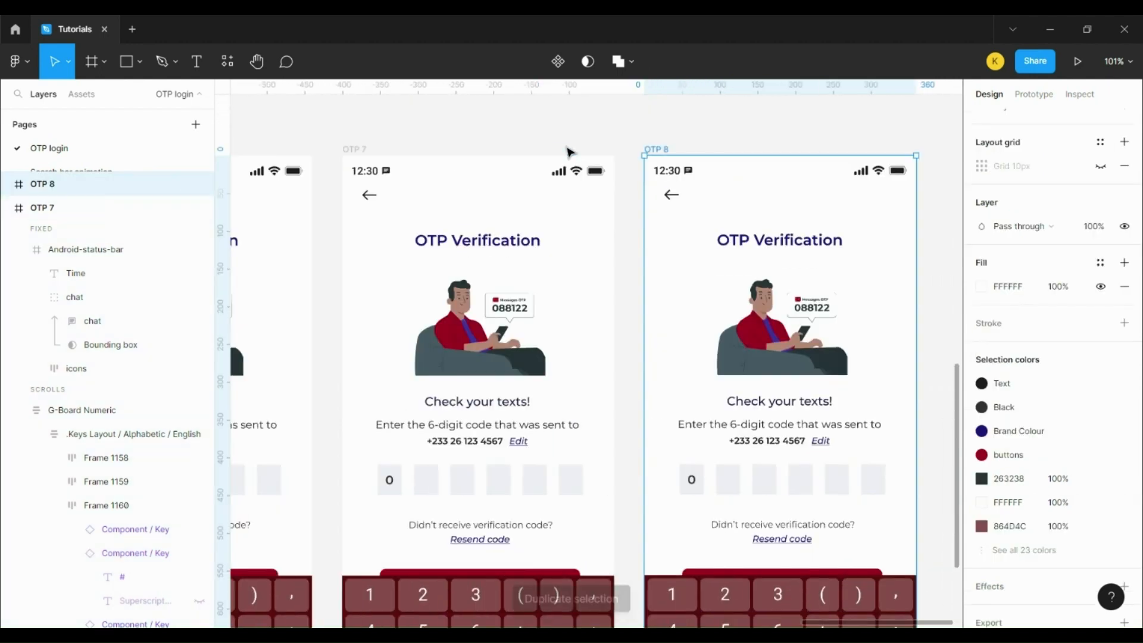
{"action": "left_click", "coordinate": [731, 478], "text": "ctrl"}
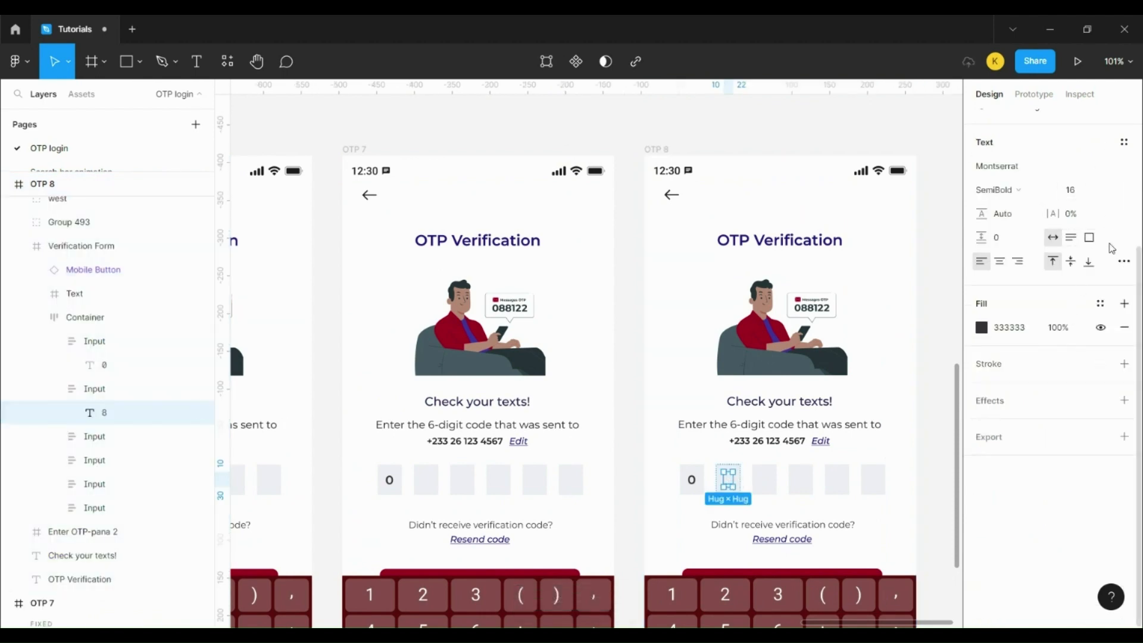
{"action": "scroll", "coordinate": [1094, 288], "scroll_direction": "up", "scroll_amount": 3}
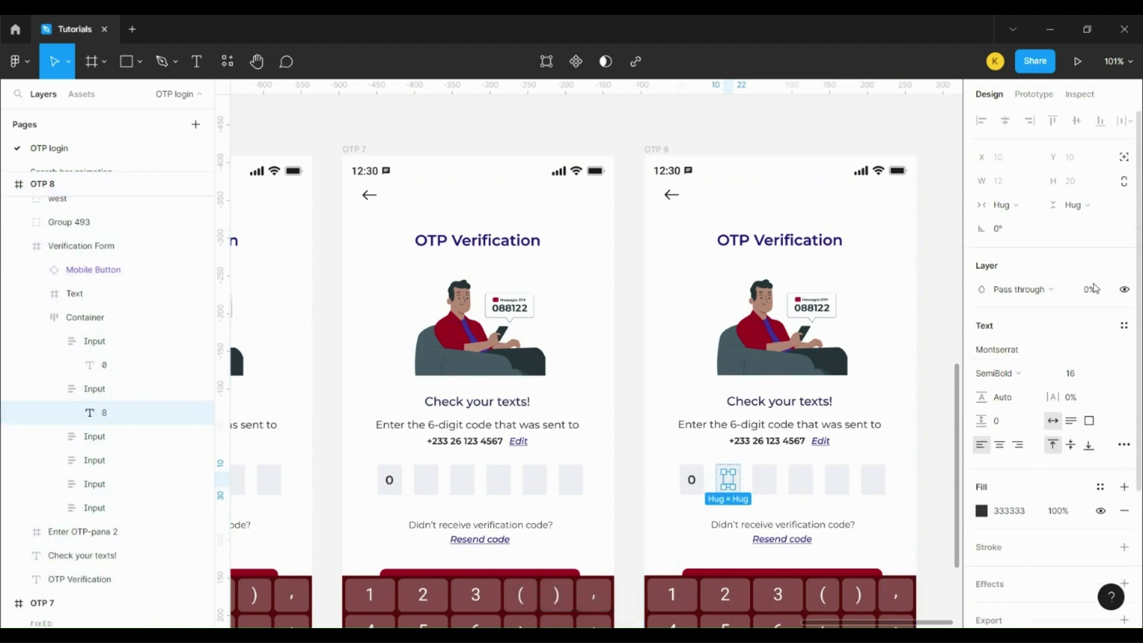
{"action": "left_click", "coordinate": [1090, 292]}
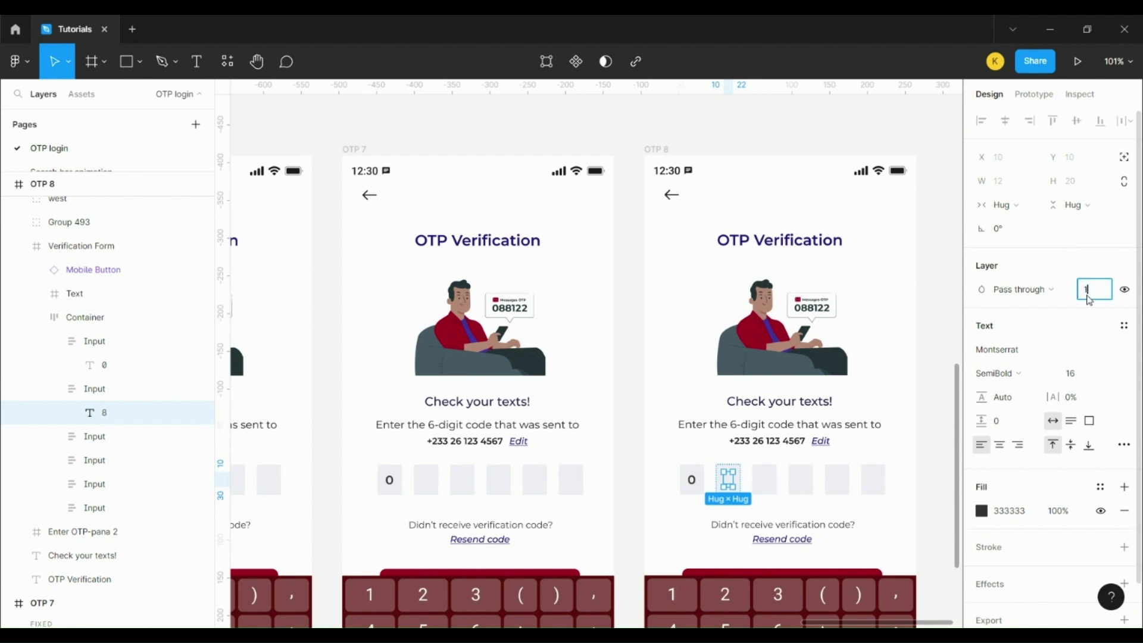
{"action": "left_click", "coordinate": [932, 485]}
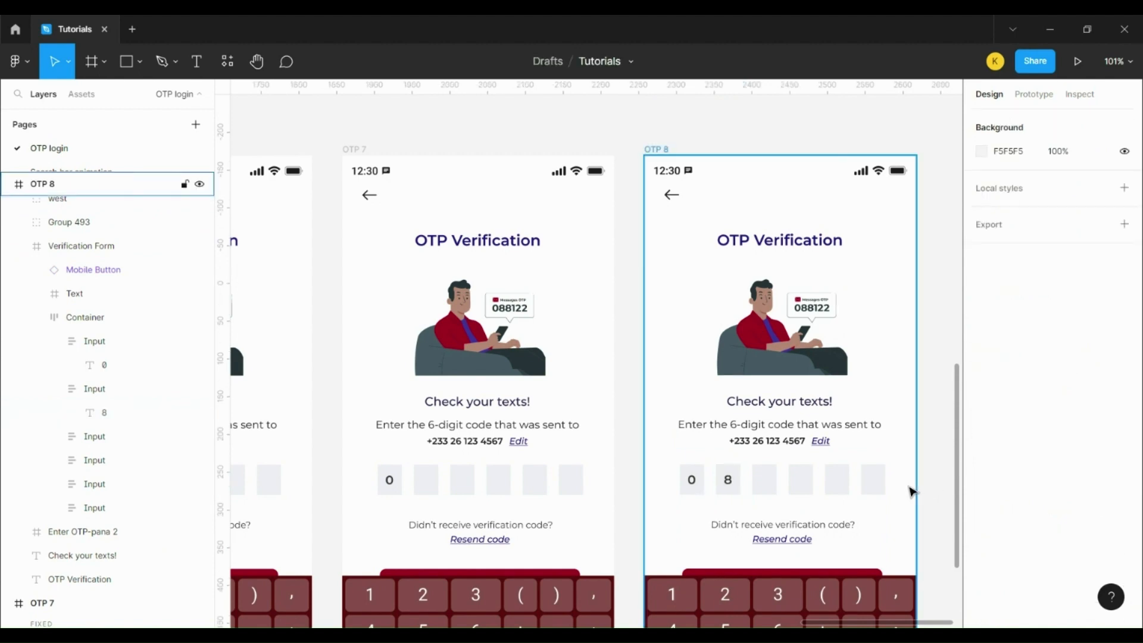
{"action": "scroll", "coordinate": [911, 490], "scroll_direction": "down", "scroll_amount": 5}
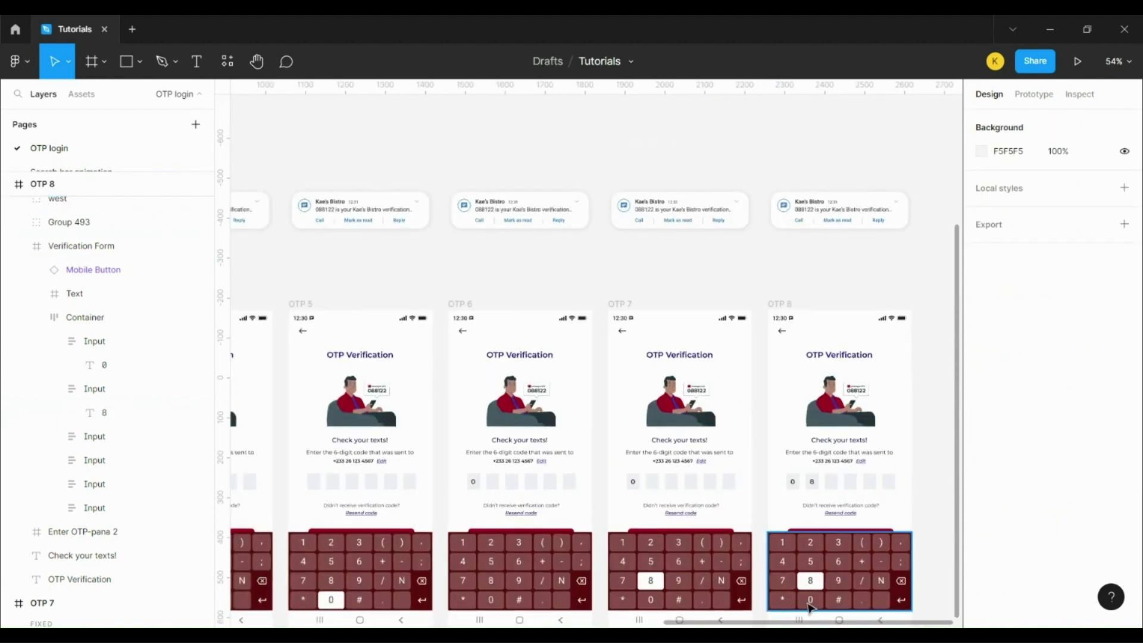
{"action": "left_click", "coordinate": [812, 481], "text": "ctrl"}
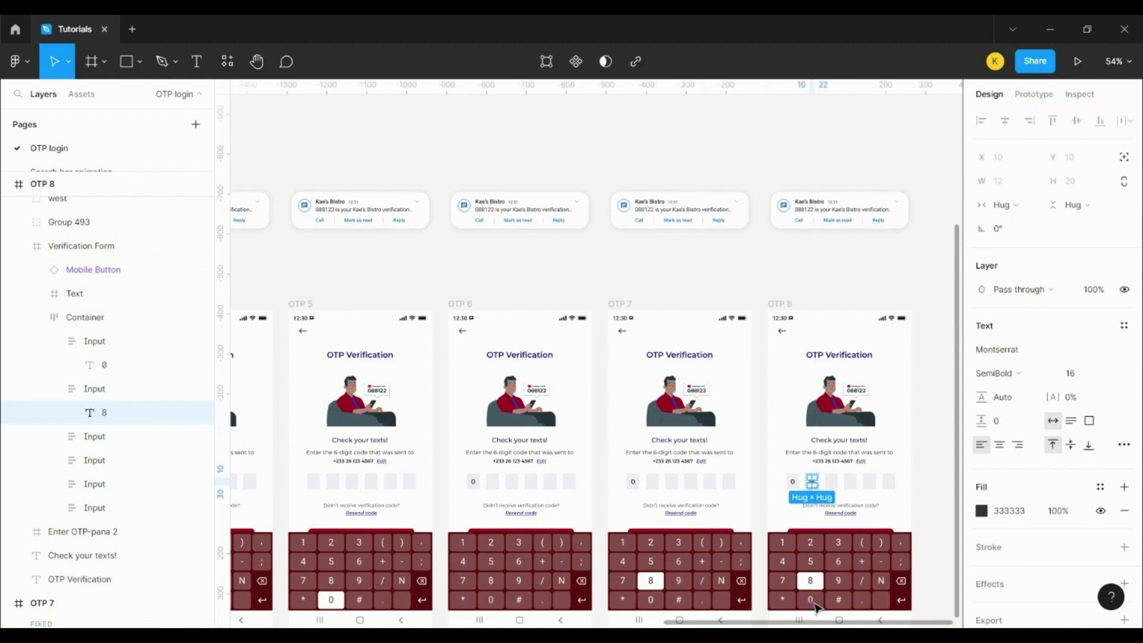
{"action": "left_click", "coordinate": [788, 306]}
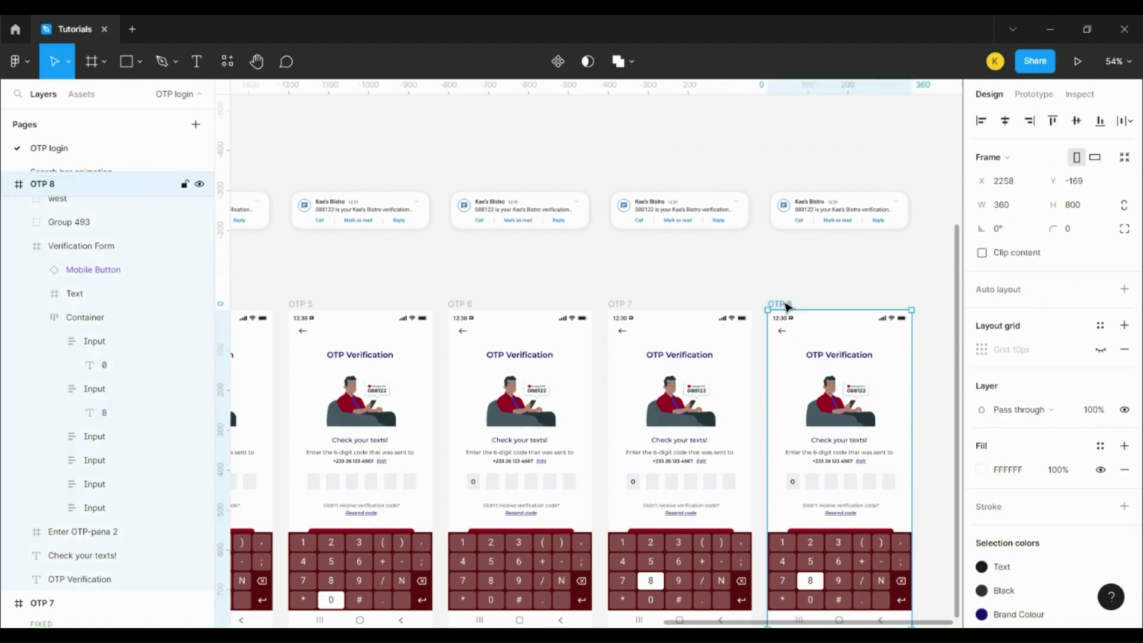
{"action": "key", "text": "Delete"}
Step: Duplicate OTP 6 as the new OTP 8 and set its second box's 8 to 100% opacity
{"action": "left_click", "coordinate": [458, 306]}
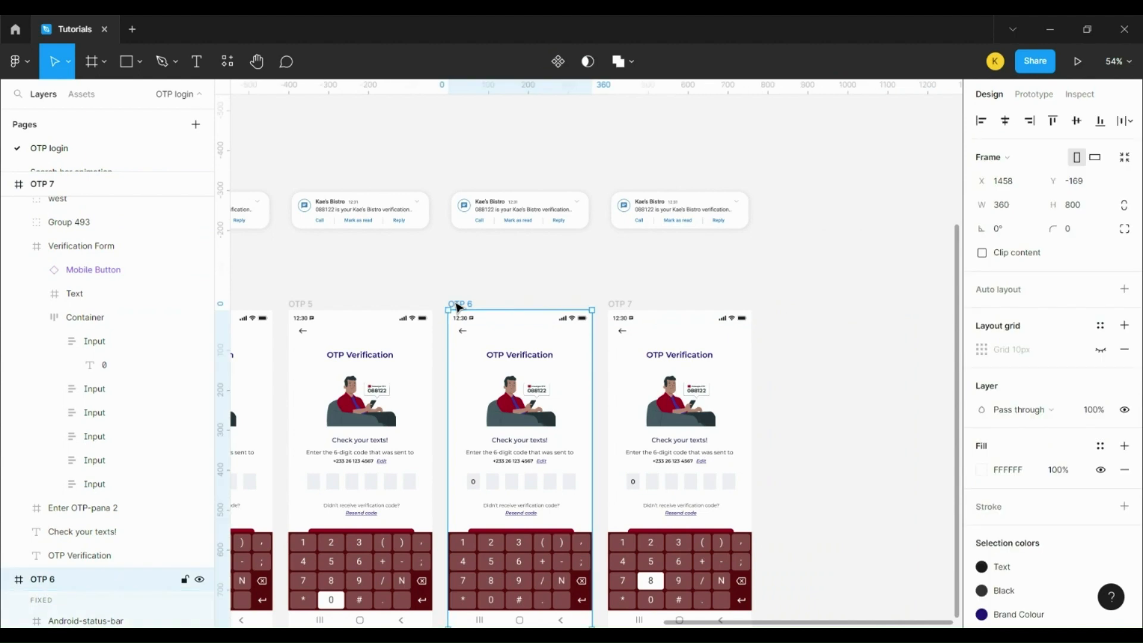
{"action": "key", "text": "ctrl+d"}
{"action": "scroll", "coordinate": [467, 306], "scroll_direction": "down", "scroll_amount": 1}
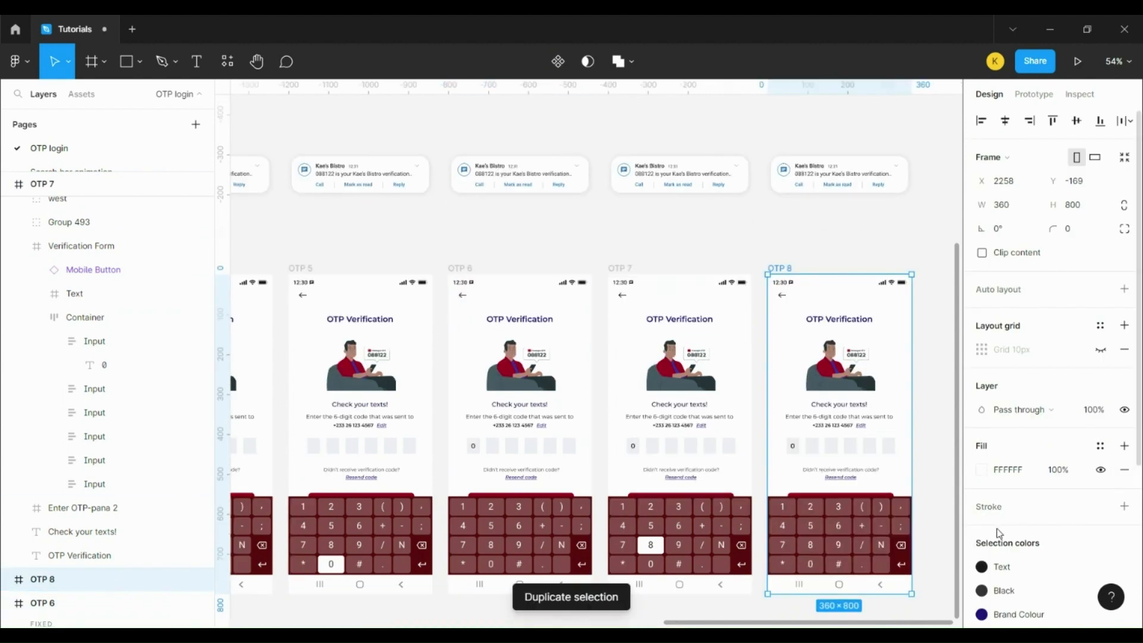
{"action": "left_click", "coordinate": [813, 446], "text": "ctrl"}
{"action": "left_click", "coordinate": [1089, 289]}
{"action": "type", "text": "100"}
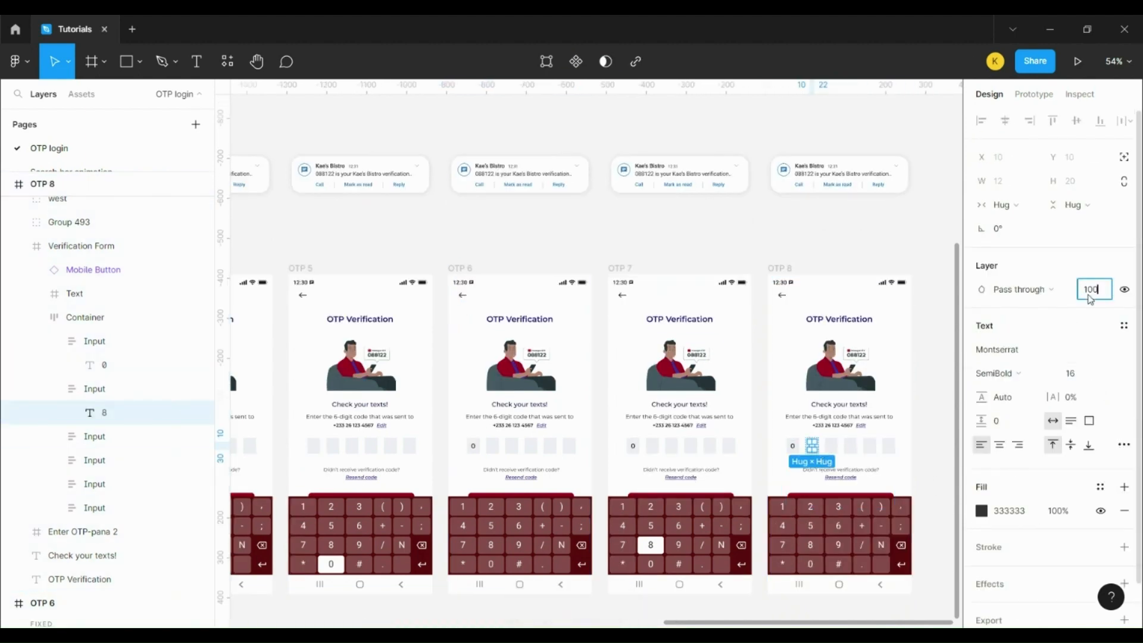
{"action": "left_click", "coordinate": [838, 230]}
{"action": "scroll", "coordinate": [778, 497], "scroll_direction": "right", "scroll_amount": 4}
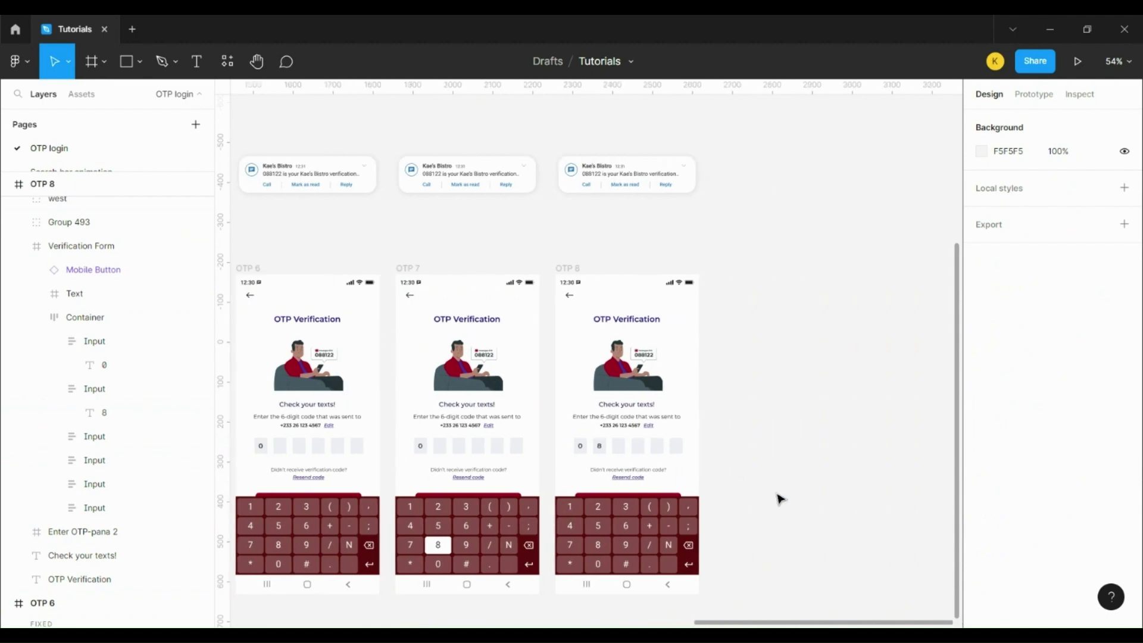
{"action": "left_click", "coordinate": [569, 269]}
Step: Undo the extra copy, then duplicate OTP 7 as OTP 9 showing 8 in the second box
{"action": "key", "text": "ctrl+d"}
{"action": "scroll", "coordinate": [846, 575], "scroll_direction": "up", "scroll_amount": 2}
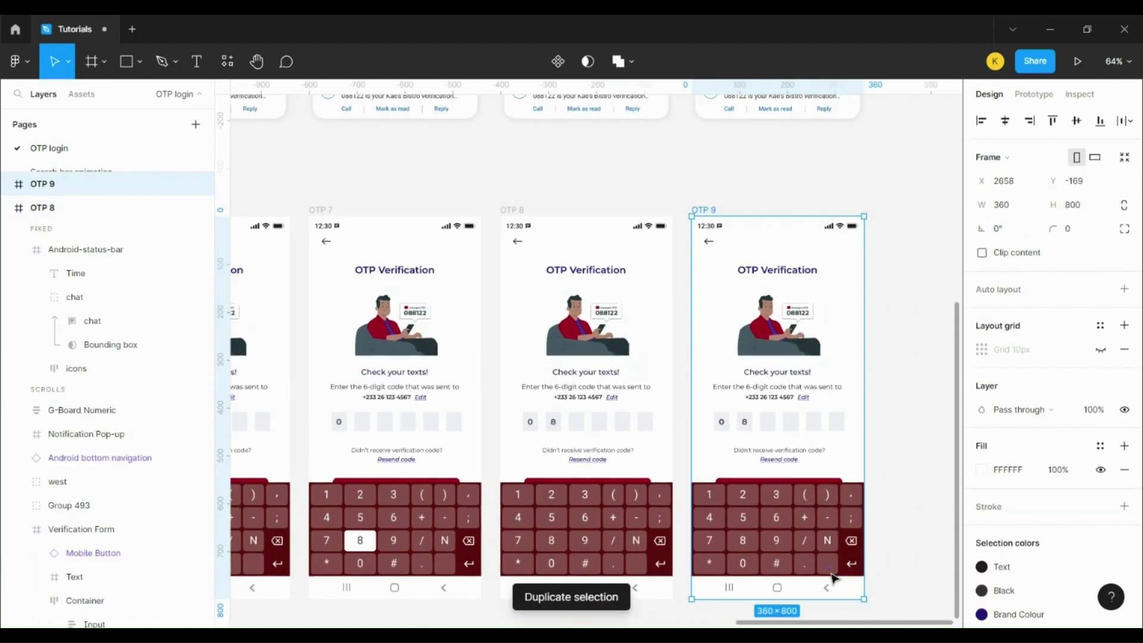
{"action": "key", "text": "ctrl+z"}
{"action": "left_click", "coordinate": [327, 213]}
{"action": "key", "text": "ctrl+d"}
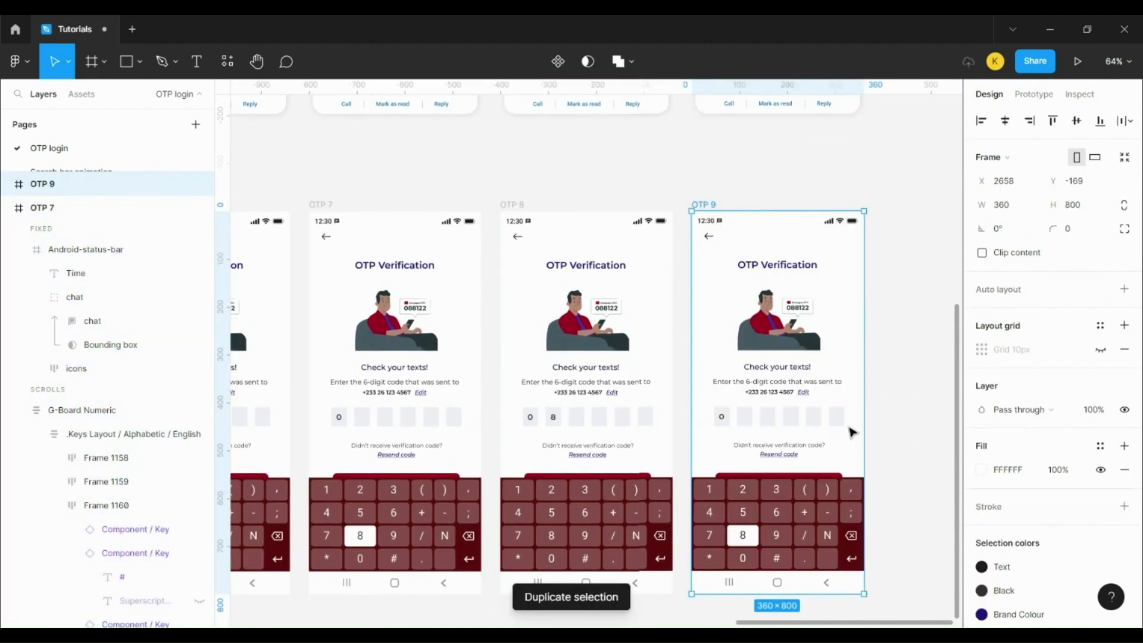
{"action": "double_click", "coordinate": [746, 424]}
{"action": "left_click", "coordinate": [1094, 288]}
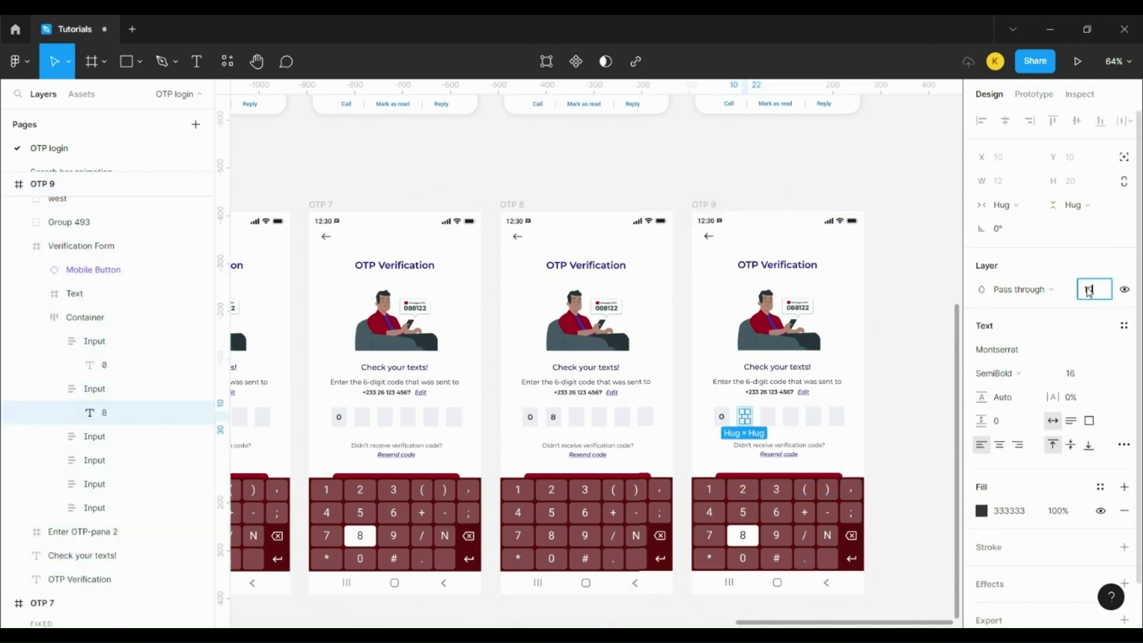
{"action": "left_click", "coordinate": [931, 161]}
Step: Duplicate OTP 8 as OTP 10 and set its third code digit to 100% opacity
{"action": "left_click", "coordinate": [513, 204]}
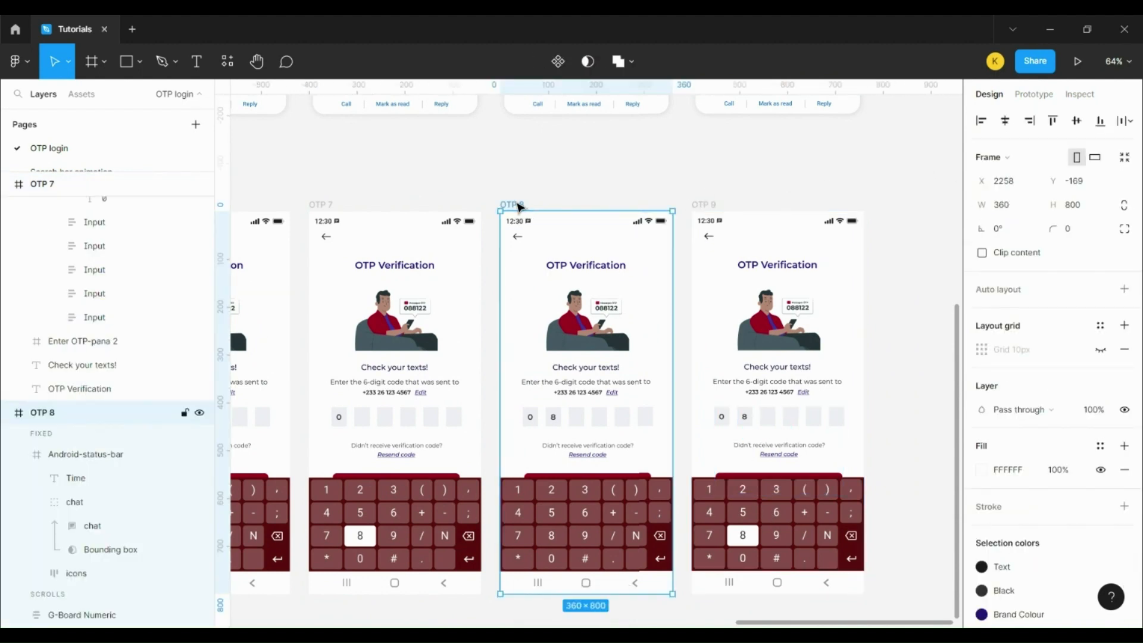
{"action": "key", "text": "ctrl+d"}
{"action": "left_click", "coordinate": [820, 416], "text": "ctrl"}
{"action": "left_click", "coordinate": [1096, 288]}
{"action": "type", "text": "100"}
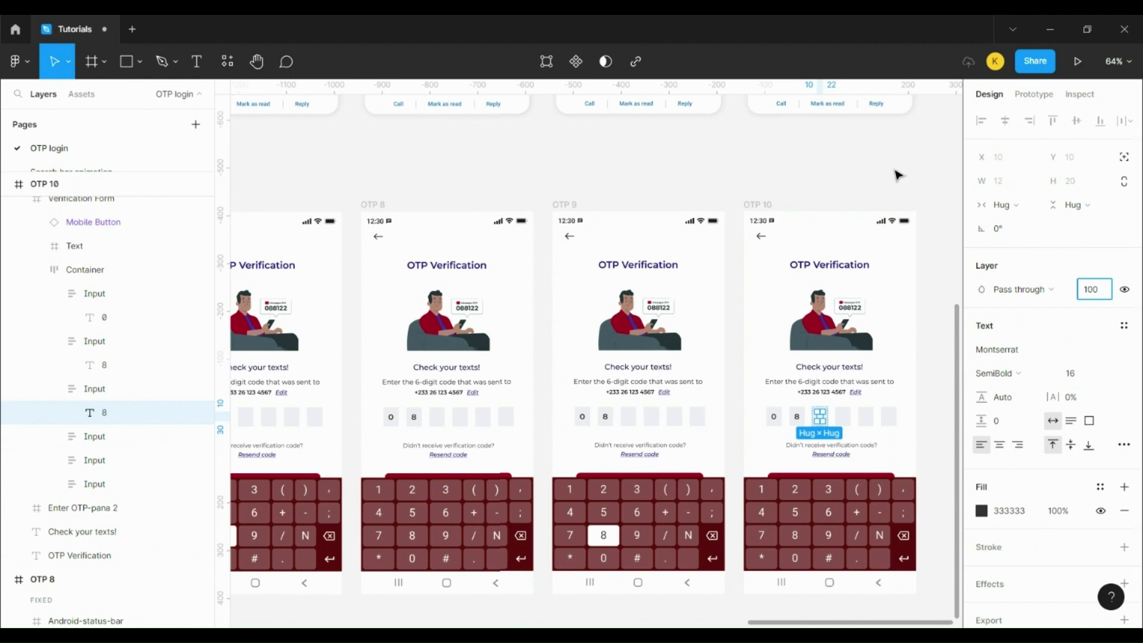
{"action": "left_click", "coordinate": [898, 174]}
{"action": "scroll", "coordinate": [804, 622], "scroll_direction": "right", "scroll_amount": 1}
{"action": "scroll", "coordinate": [804, 622], "scroll_direction": "right", "scroll_amount": 1}
Step: Duplicate OTP 10 as OTP 11 and colour key 1's label dark grey 424242
{"action": "key", "text": "Tab"}
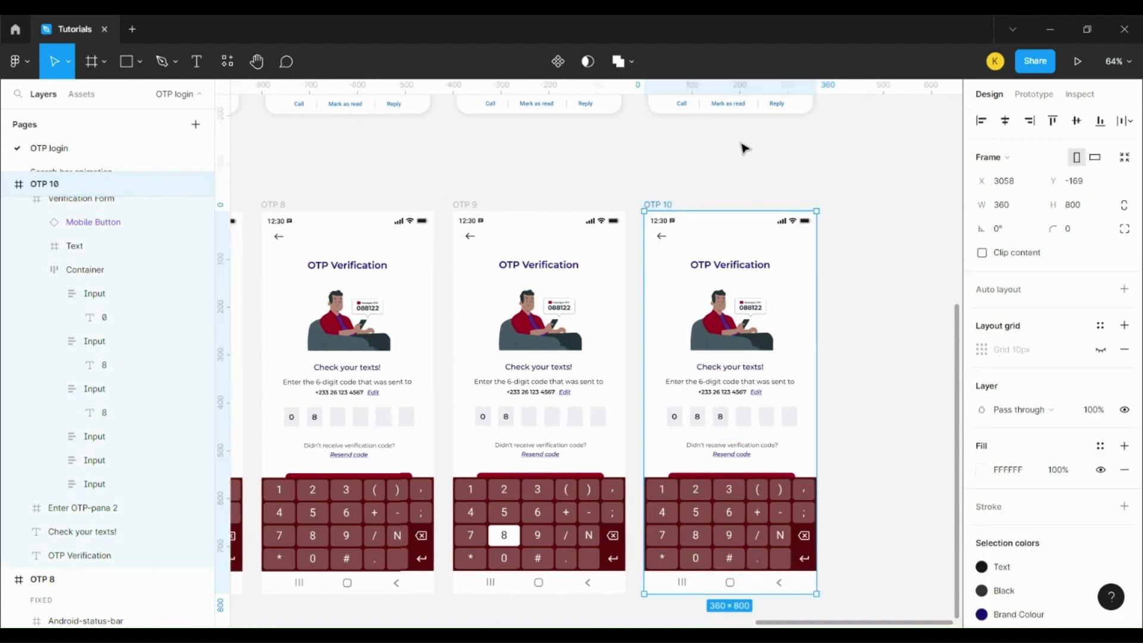
{"action": "key", "text": "ctrl+d"}
{"action": "left_click", "coordinate": [761, 489], "text": "ctrl"}
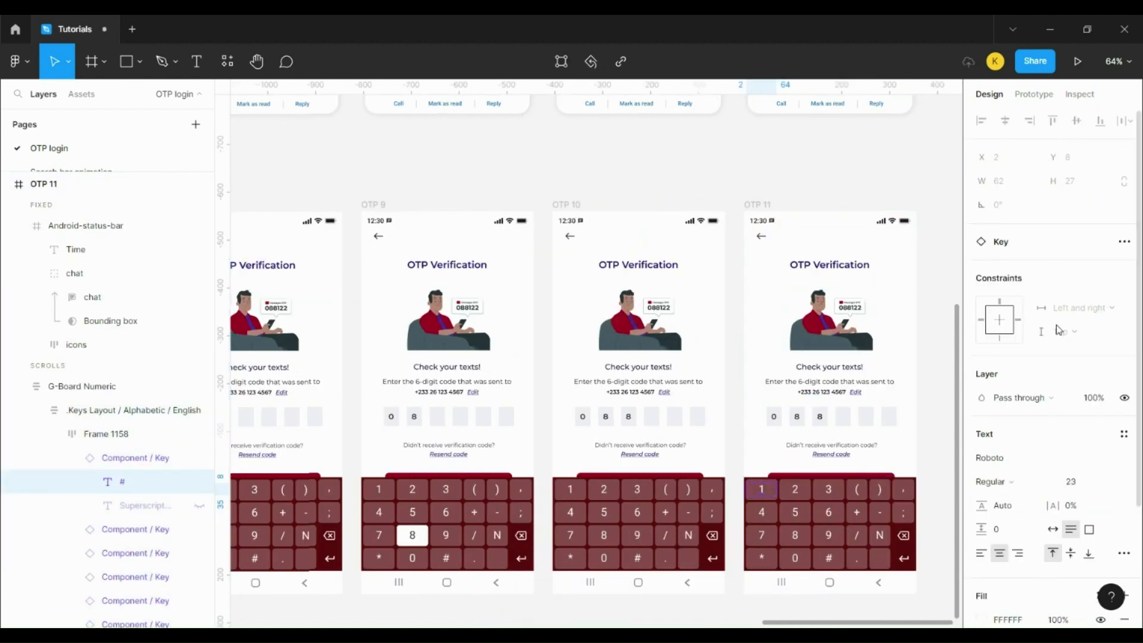
{"action": "scroll", "coordinate": [1022, 443], "scroll_direction": "down", "scroll_amount": 3}
{"action": "left_click", "coordinate": [1006, 464]}
{"action": "type", "text": "424242"}
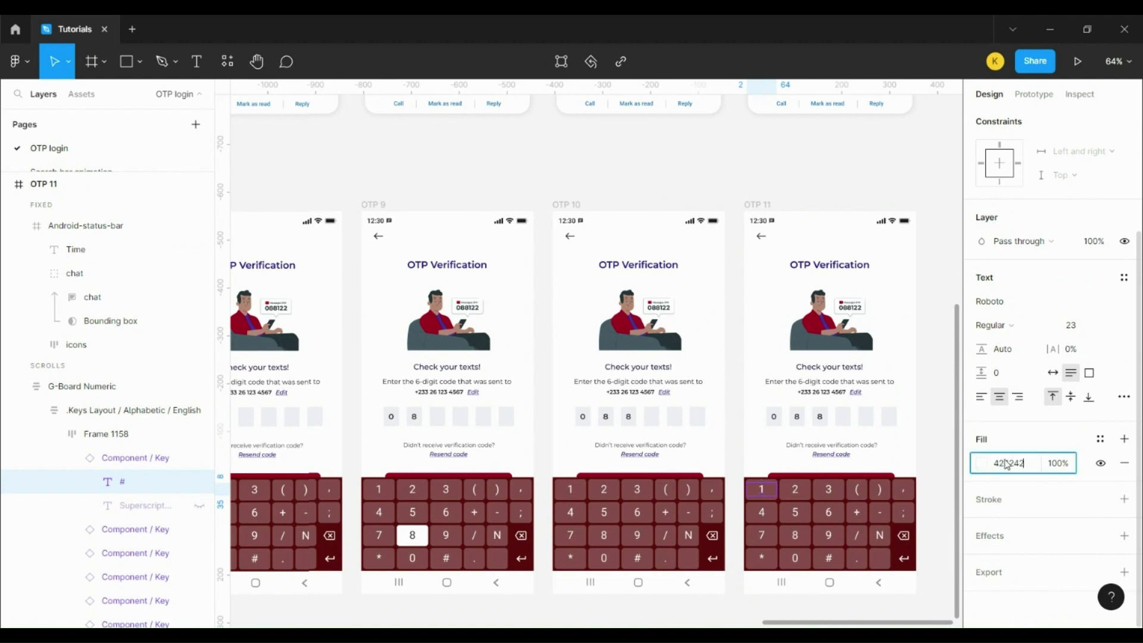
{"action": "key", "text": "Return"}
{"action": "key", "text": "Escape"}
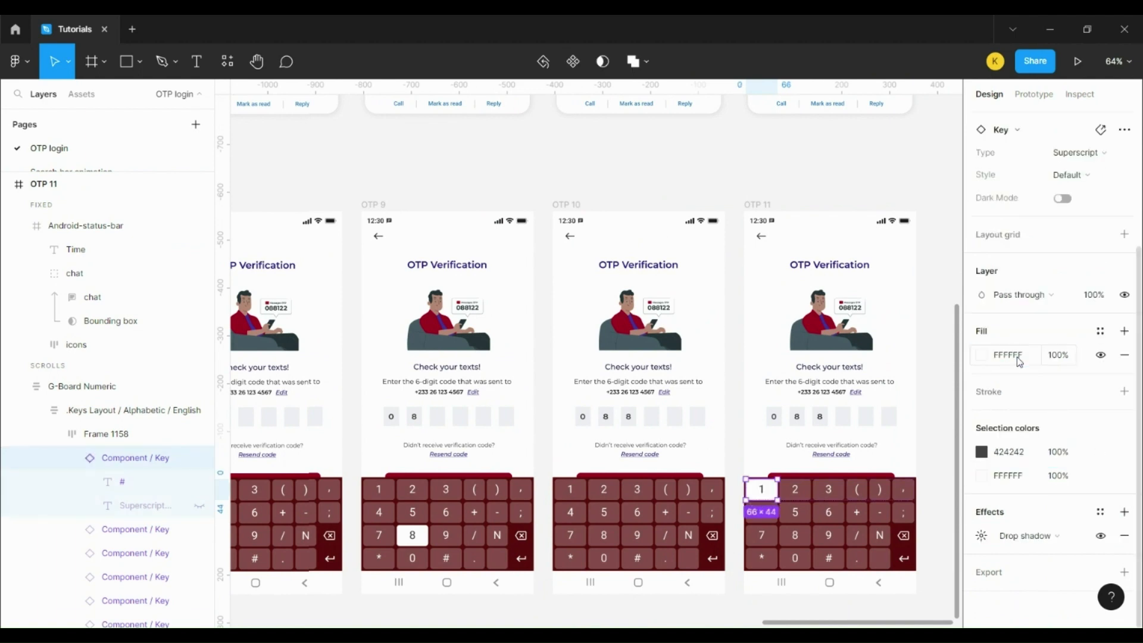
Step: Duplicate the screen as OTP 12 and select its hidden fourth digit
{"action": "left_click", "coordinate": [581, 206]}
{"action": "key", "text": "ctrl+d"}
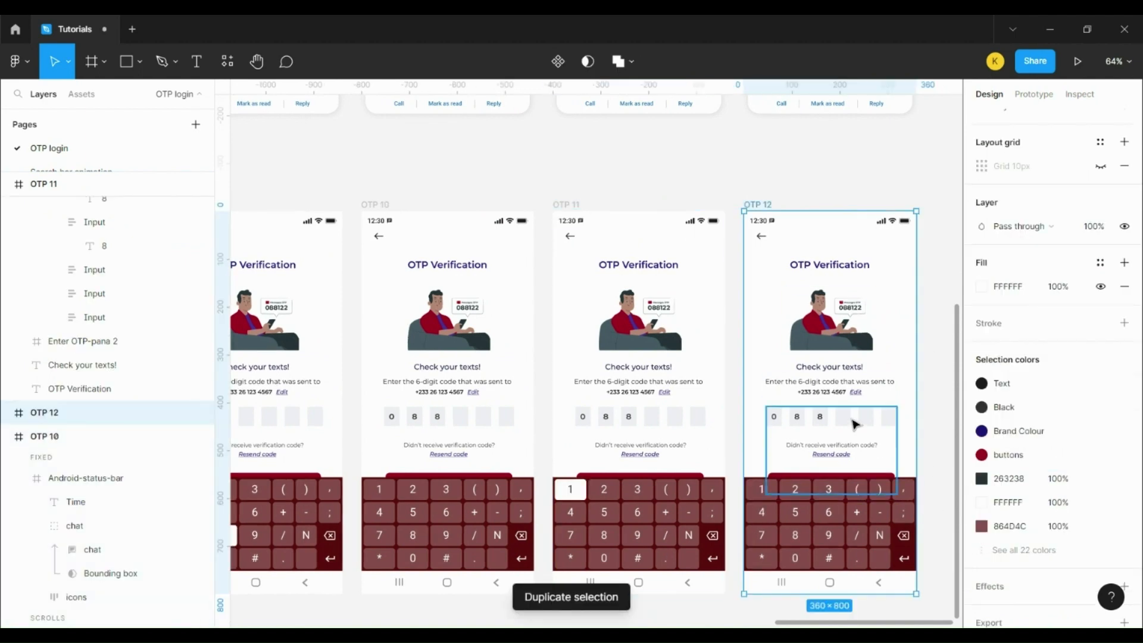
{"action": "left_click", "coordinate": [848, 419], "text": "ctrl"}
{"action": "scroll", "coordinate": [1081, 264], "scroll_direction": "up", "scroll_amount": 3}
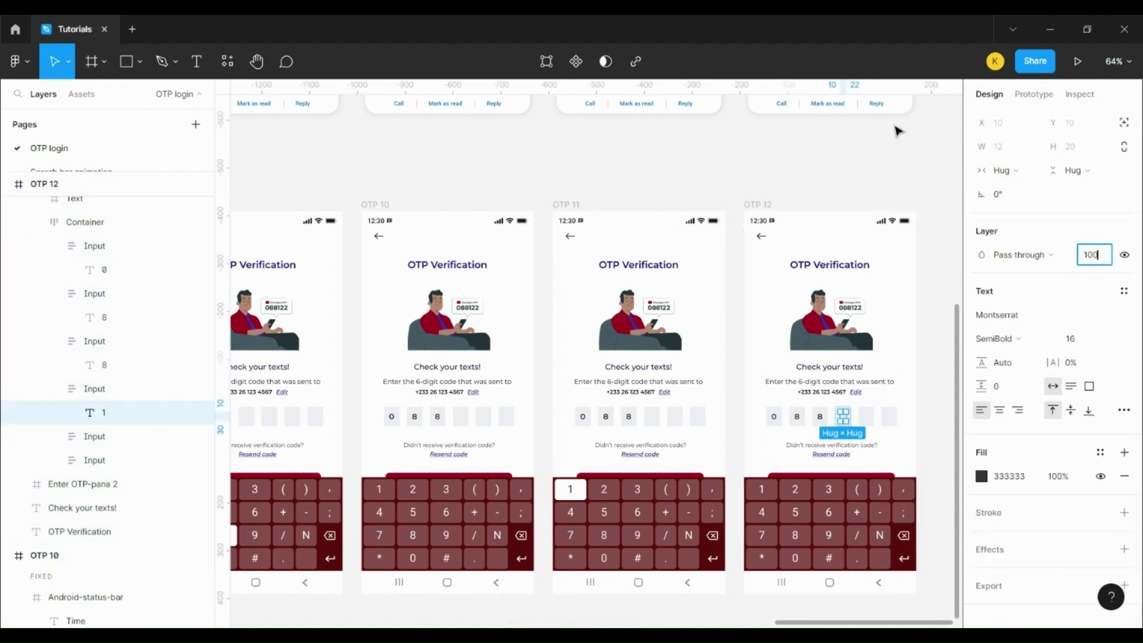
Step: Duplicate OTP 12 as OTP 13 with key 2 pressed: 424242 label and white FFFFFF background
{"action": "left_click", "coordinate": [752, 206]}
{"action": "scroll", "coordinate": [846, 621], "scroll_direction": "right", "scroll_amount": 5}
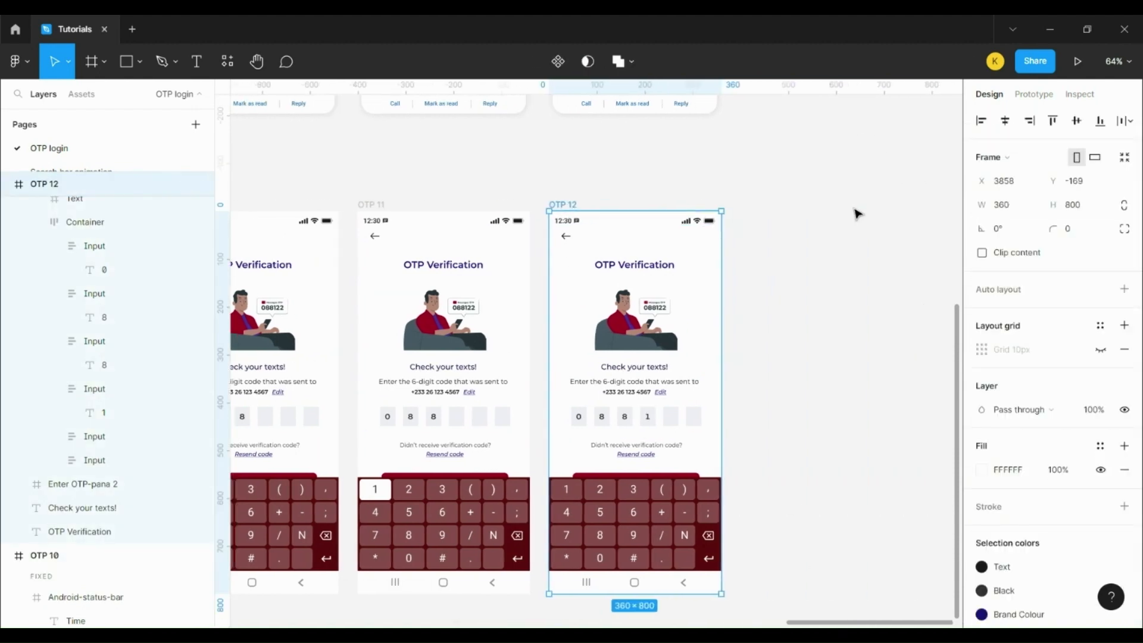
{"action": "key", "text": "ctrl+d"}
{"action": "left_click", "coordinate": [791, 489], "text": "ctrl"}
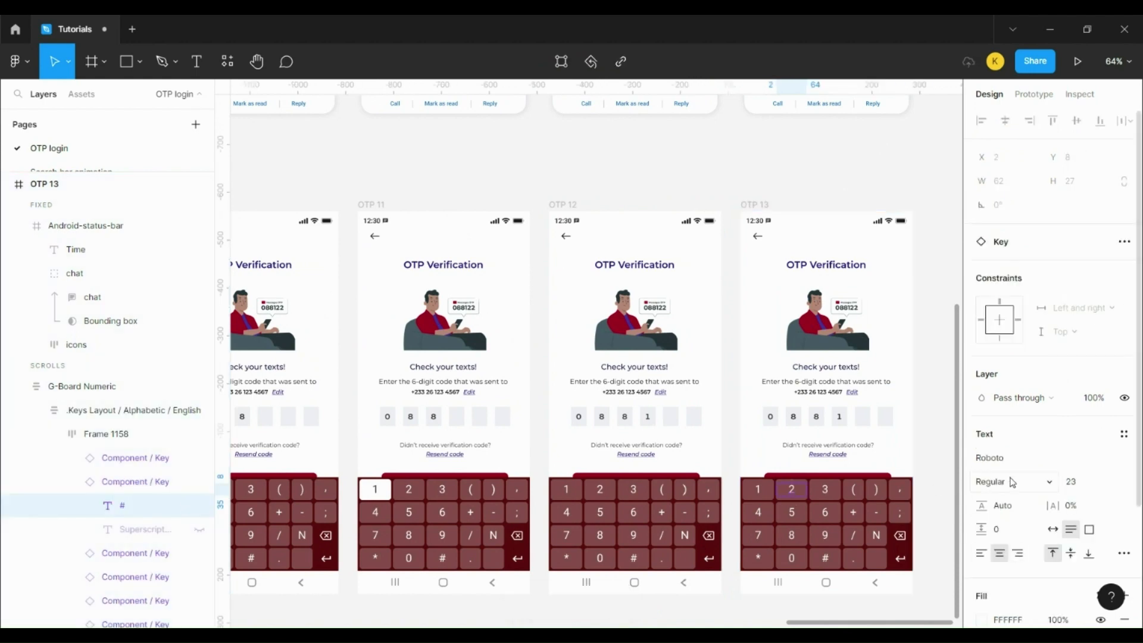
{"action": "scroll", "coordinate": [1010, 480], "scroll_direction": "down", "scroll_amount": 1}
{"action": "left_click", "coordinate": [1010, 551]}
{"action": "type", "text": "424242"}
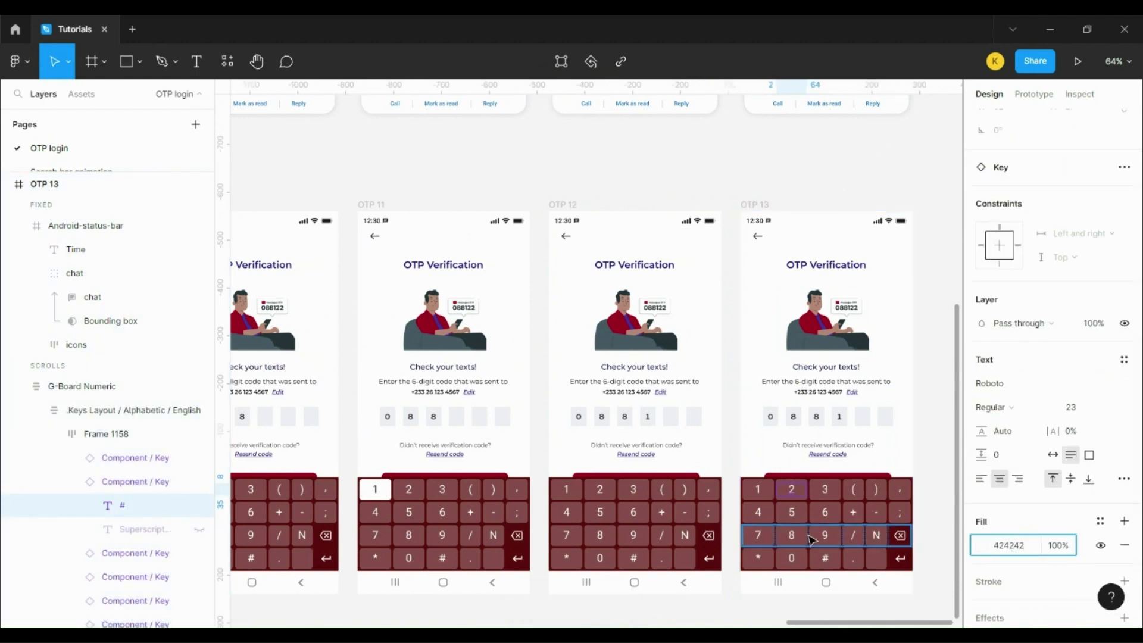
{"action": "left_click", "coordinate": [803, 502]}
{"action": "left_click", "coordinate": [1019, 440]}
{"action": "type", "text": "fff"}
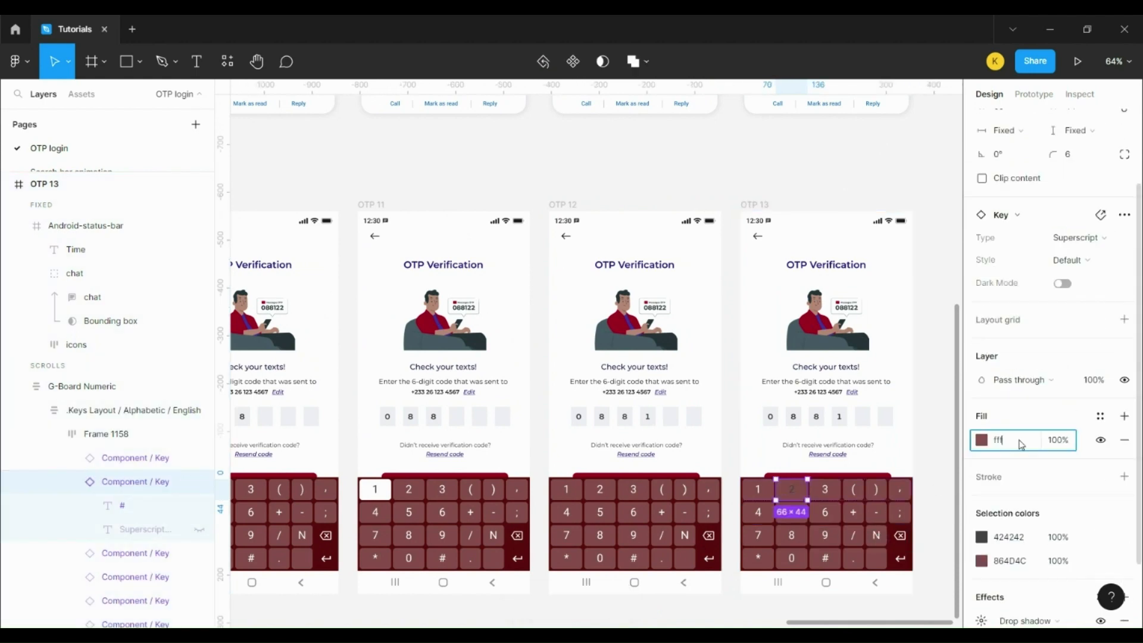
{"action": "key", "text": "Return"}
Step: Create OTP 14 and OTP 15, each showing the fifth code digit at 100% opacity
{"action": "left_click", "coordinate": [756, 205]}
{"action": "key", "text": "ctrl+d"}
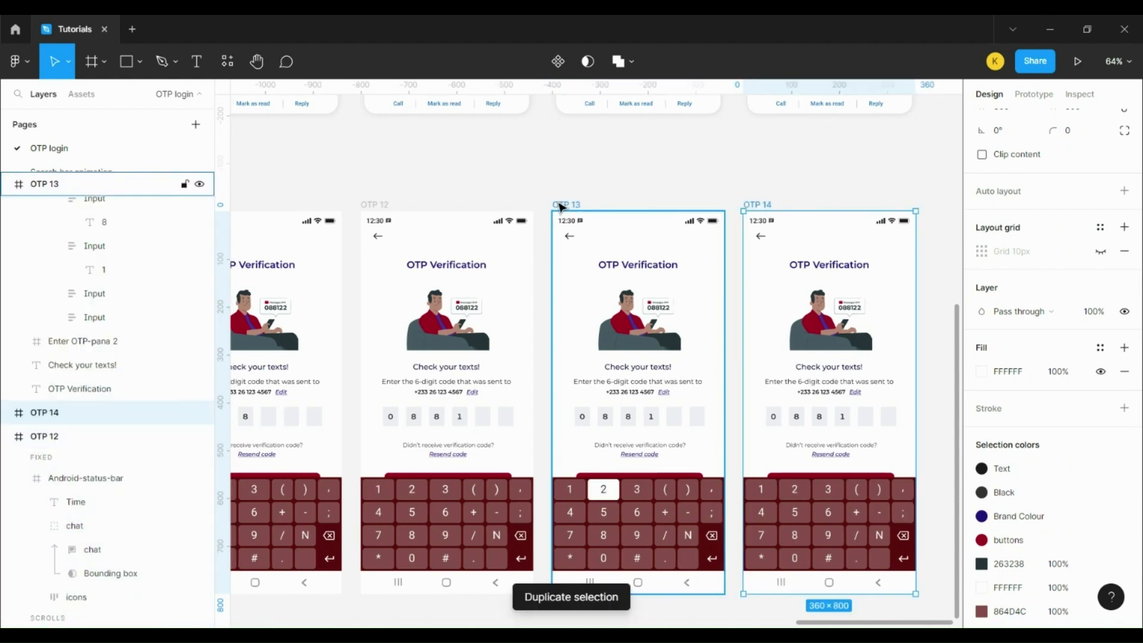
{"action": "left_click", "coordinate": [866, 420], "text": "ctrl"}
{"action": "left_click", "coordinate": [1087, 291]}
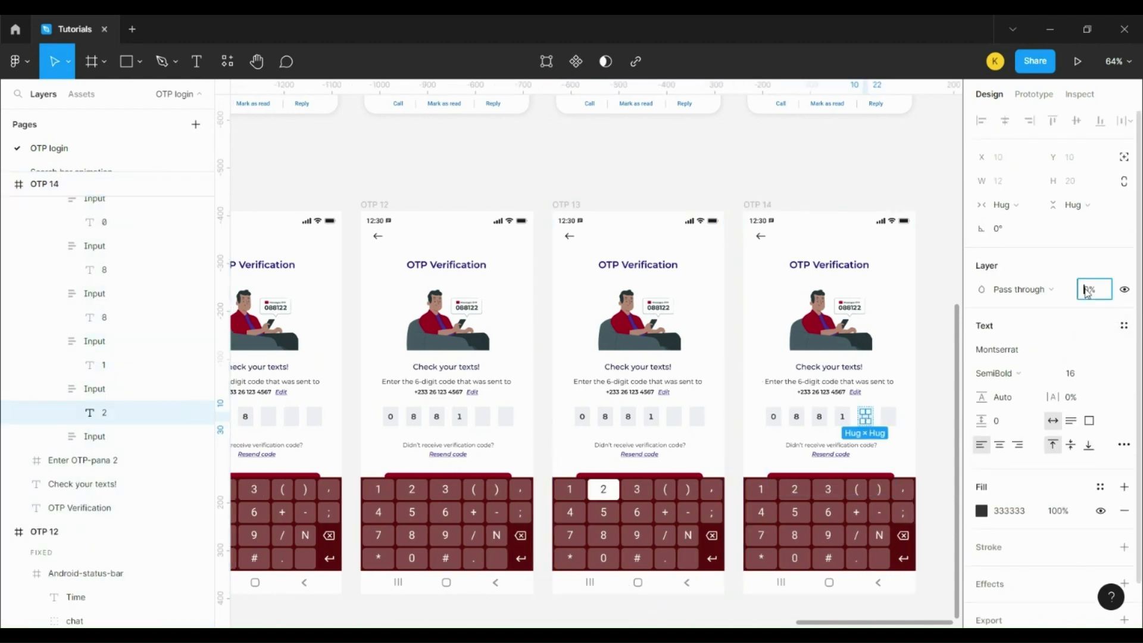
{"action": "type", "text": "100"}
{"action": "left_click", "coordinate": [567, 204]}
{"action": "key", "text": "ctrl+d"}
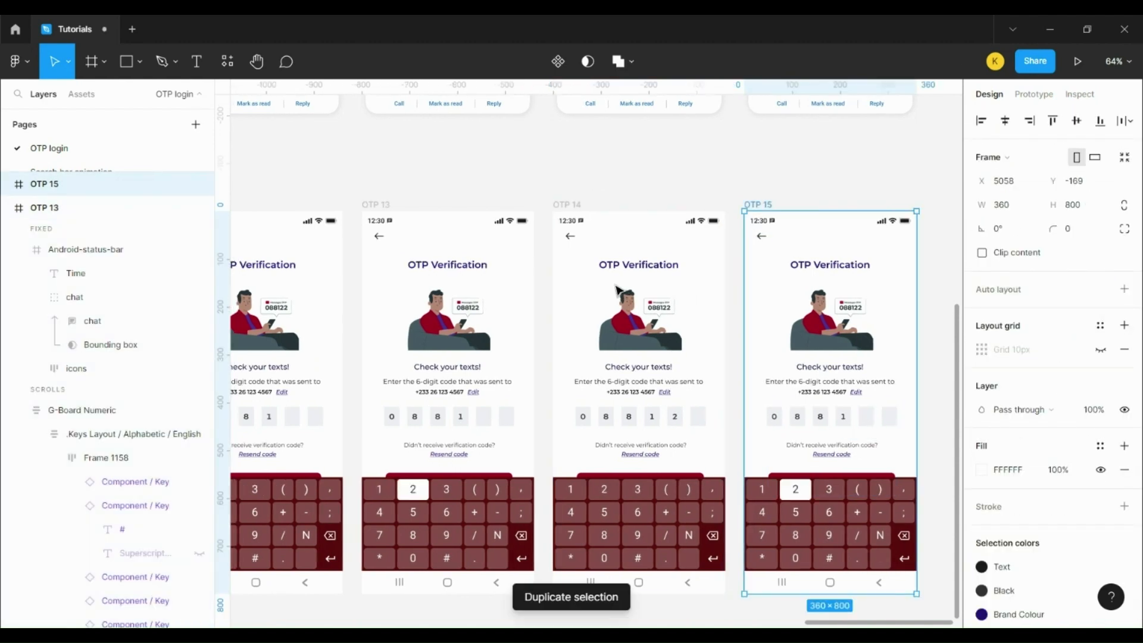
{"action": "left_click", "coordinate": [867, 423], "text": "ctrl"}
{"action": "left_click", "coordinate": [1093, 289]}
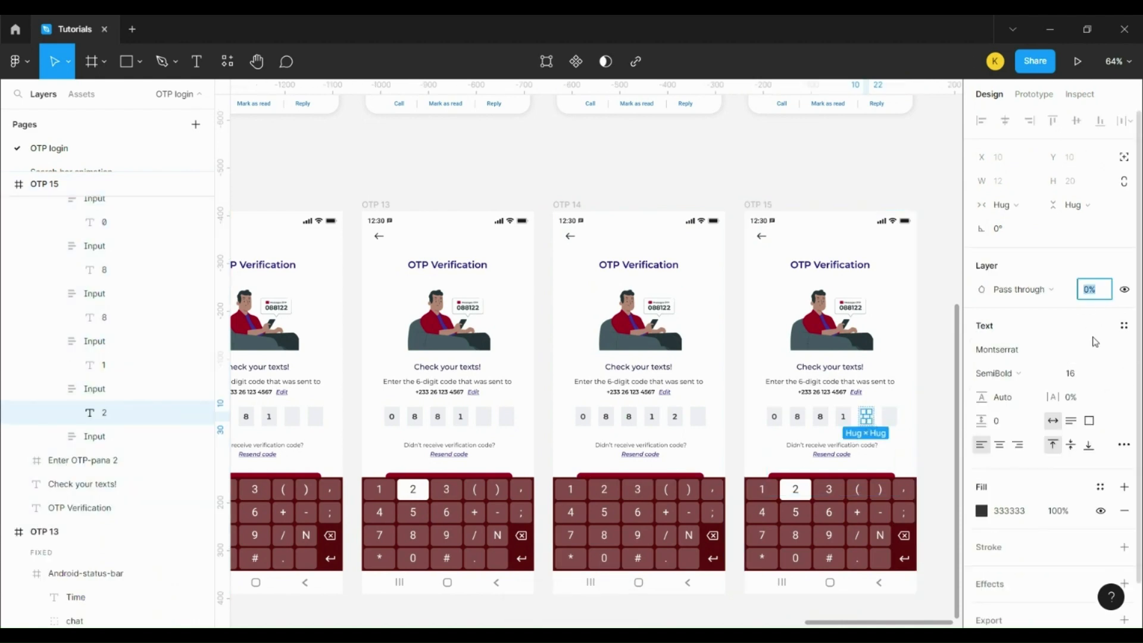
{"action": "type", "text": "100"}
Step: Duplicate OTP 14 as OTP 16 and set its sixth code digit to 100% opacity
{"action": "left_click", "coordinate": [566, 204]}
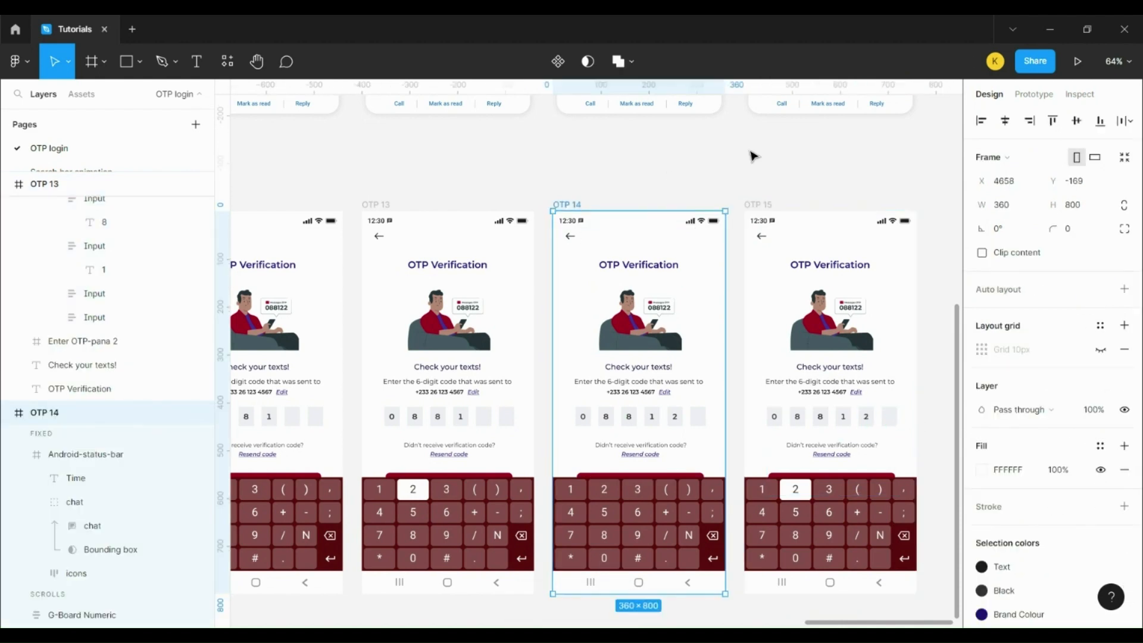
{"action": "key", "text": "ctrl+d"}
{"action": "left_click", "coordinate": [888, 416], "text": "ctrl"}
{"action": "left_click", "coordinate": [1093, 289]}
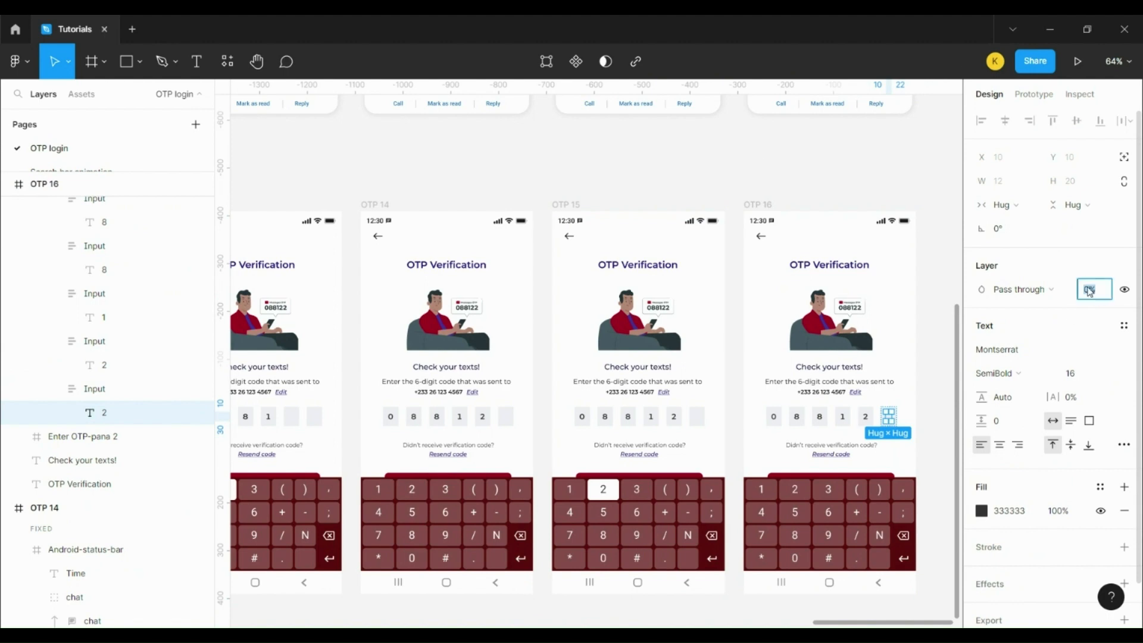
{"action": "type", "text": "100"}
{"action": "key", "text": "Escape"}
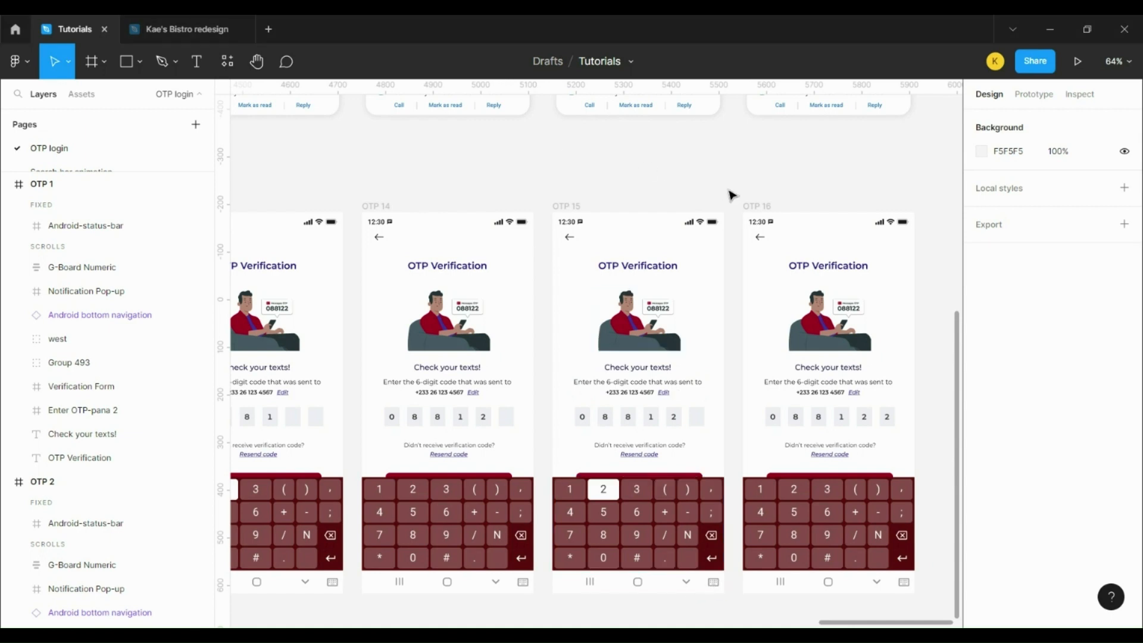
Step: Duplicate OTP 16 as OTP 17 and nudge its numeric keypad down to Y 936, revealing Submit
{"action": "left_click", "coordinate": [762, 209]}
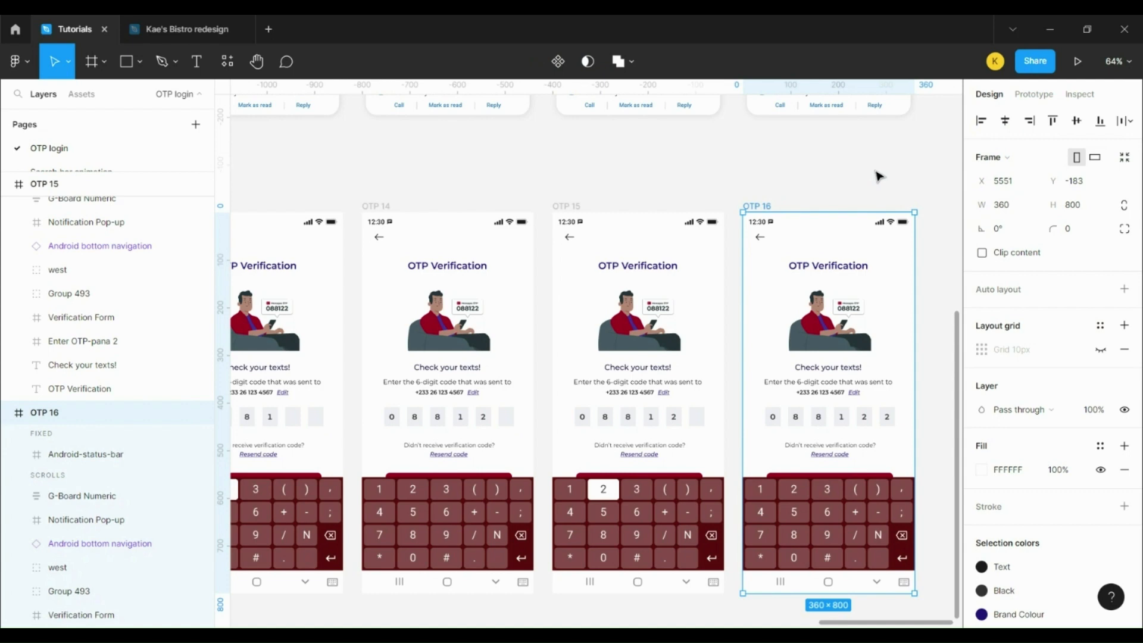
{"action": "key", "text": "ctrl+d"}
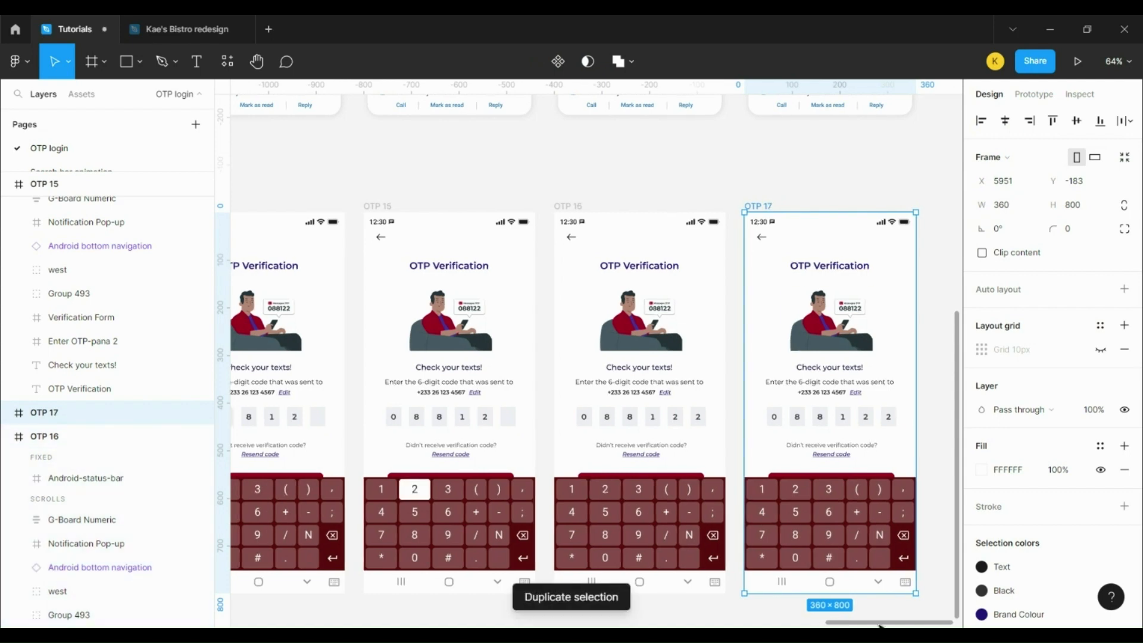
{"action": "scroll", "coordinate": [753, 455], "scroll_direction": "right", "scroll_amount": 5}
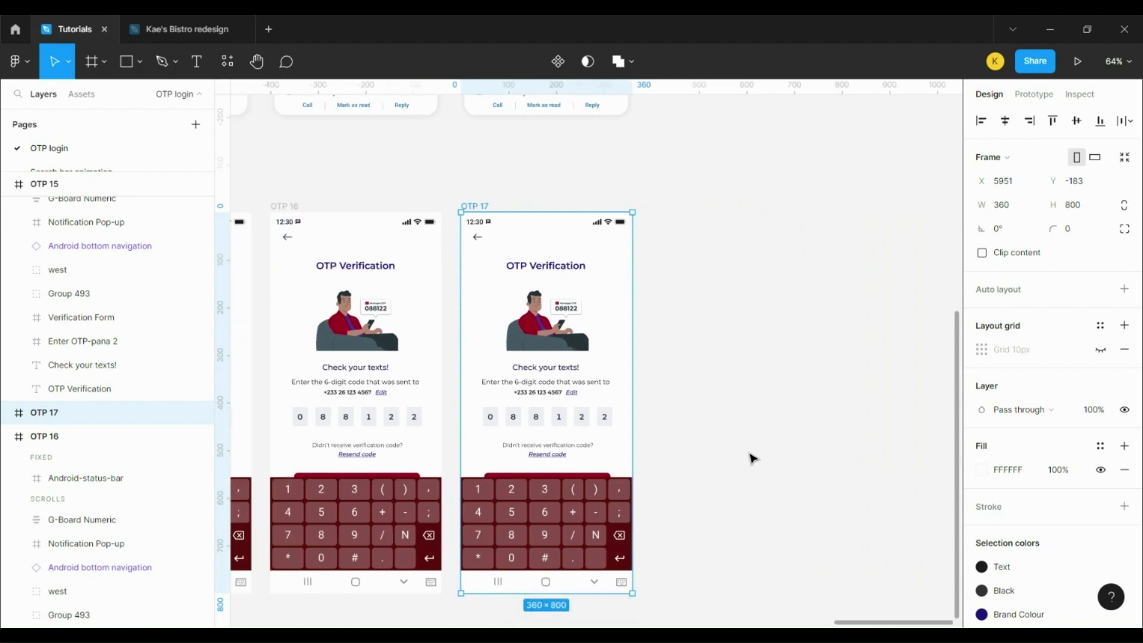
{"action": "scroll", "coordinate": [756, 446], "scroll_direction": "down", "scroll_amount": 2}
{"action": "left_click", "coordinate": [575, 463]}
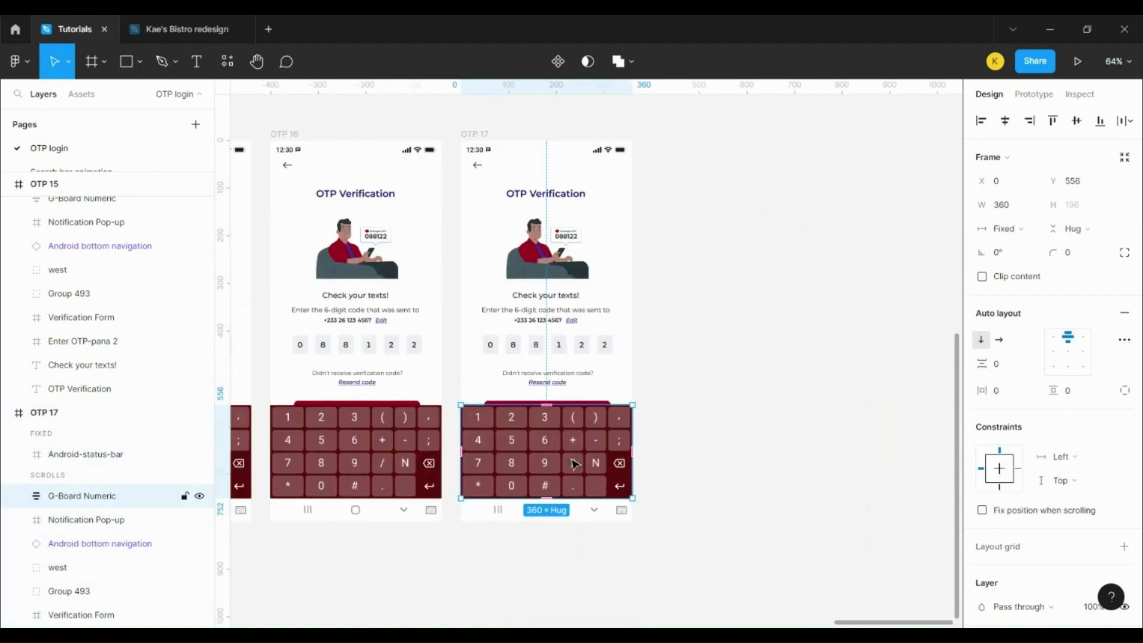
{"action": "key", "text": "shift+Down"}
{"action": "key", "text": "shift+Down"}
{"action": "key", "text": "shift+Down"}
{"action": "key", "text": "shift+Down"}
{"action": "key", "text": "shift+Down"}
{"action": "key", "text": "shift+Down"}
{"action": "key", "text": "shift+Down"}
{"action": "key", "text": "shift+Down"}
{"action": "key", "text": "shift+Down"}
{"action": "key", "text": "shift+Down"}
{"action": "key", "text": "shift+Down"}
{"action": "key", "text": "shift+Down"}
{"action": "key", "text": "shift+Down"}
{"action": "key", "text": "shift+Down"}
{"action": "key", "text": "shift+Down"}
{"action": "key", "text": "shift+Down"}
{"action": "key", "text": "shift+Down"}
{"action": "key", "text": "shift+Down"}
{"action": "key", "text": "shift+Down"}
{"action": "key", "text": "shift+Down"}
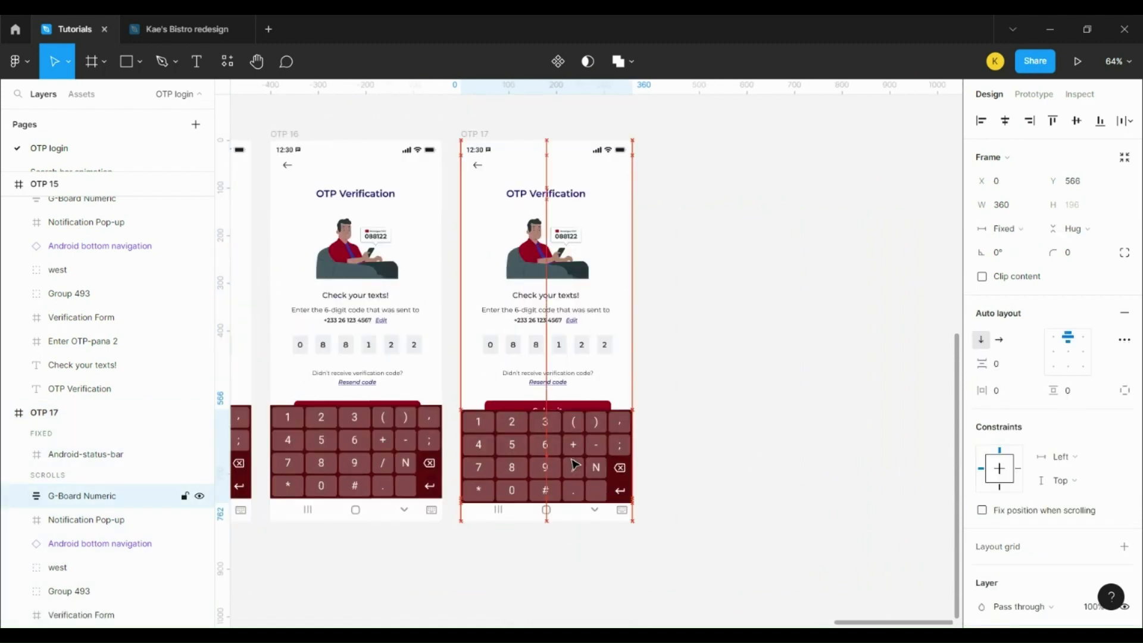
{"action": "key", "text": "shift+Down"}
{"action": "key", "text": "shift+Down"}
{"action": "key", "text": "shift+Down"}
{"action": "key", "text": "shift+Down"}
{"action": "key", "text": "shift+Down"}
{"action": "key", "text": "shift+Down"}
{"action": "key", "text": "shift+Down"}
{"action": "key", "text": "shift+Down"}
{"action": "key", "text": "shift+Down"}
{"action": "key", "text": "shift+Down"}
{"action": "key", "text": "shift+Down"}
{"action": "key", "text": "shift+Down"}
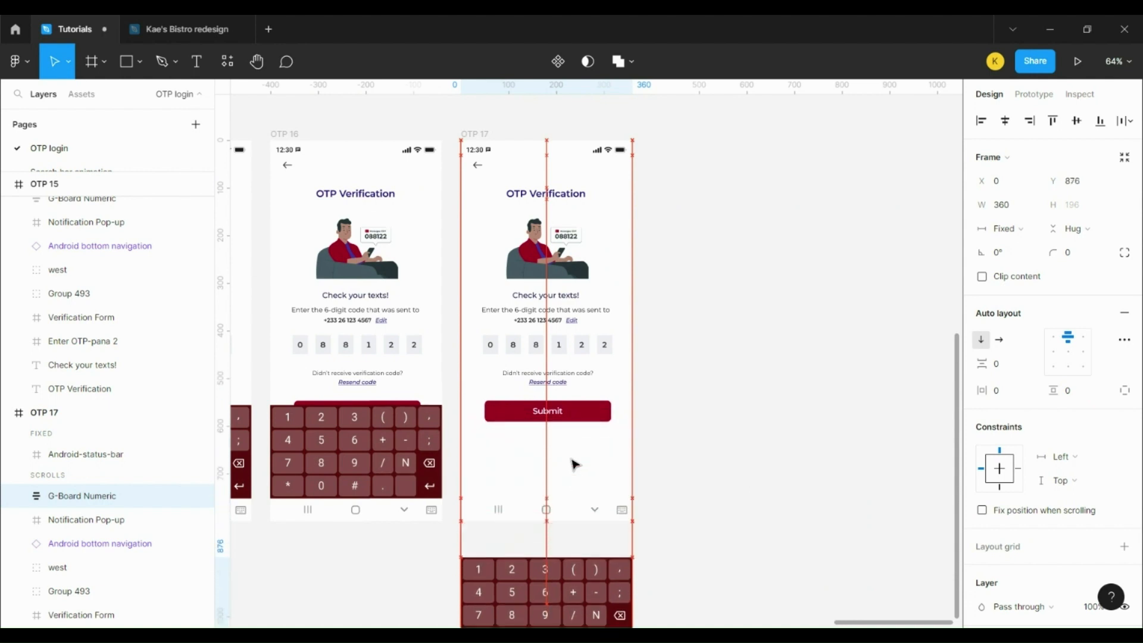
{"action": "key", "text": "shift+Down"}
{"action": "key", "text": "shift+Down"}
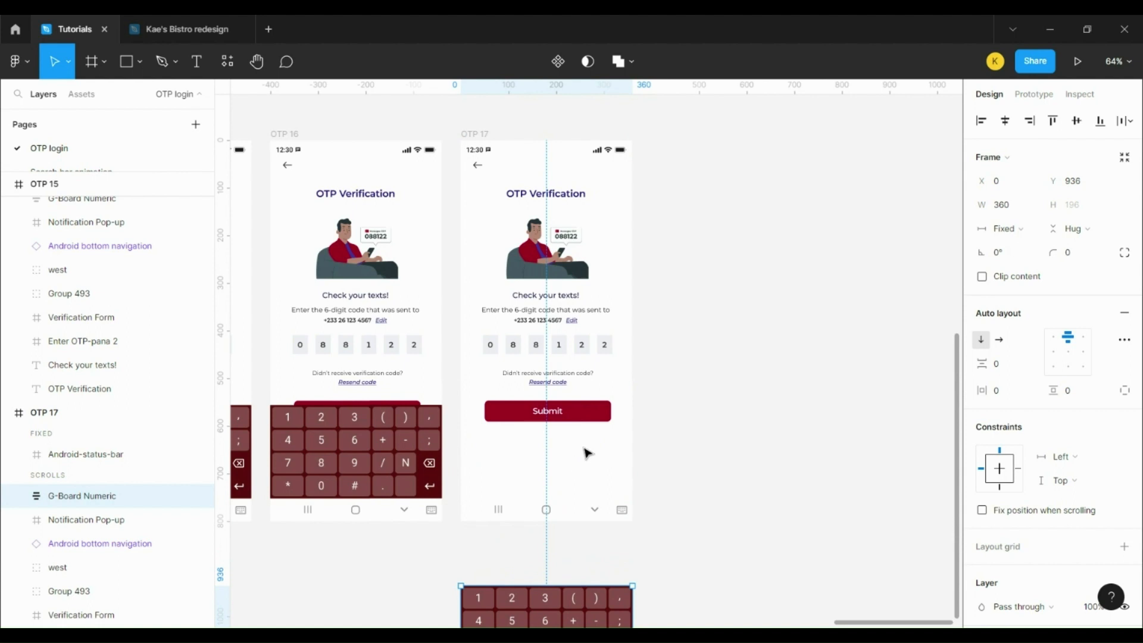
{"action": "scroll", "coordinate": [581, 275], "scroll_direction": "down", "scroll_amount": 5}
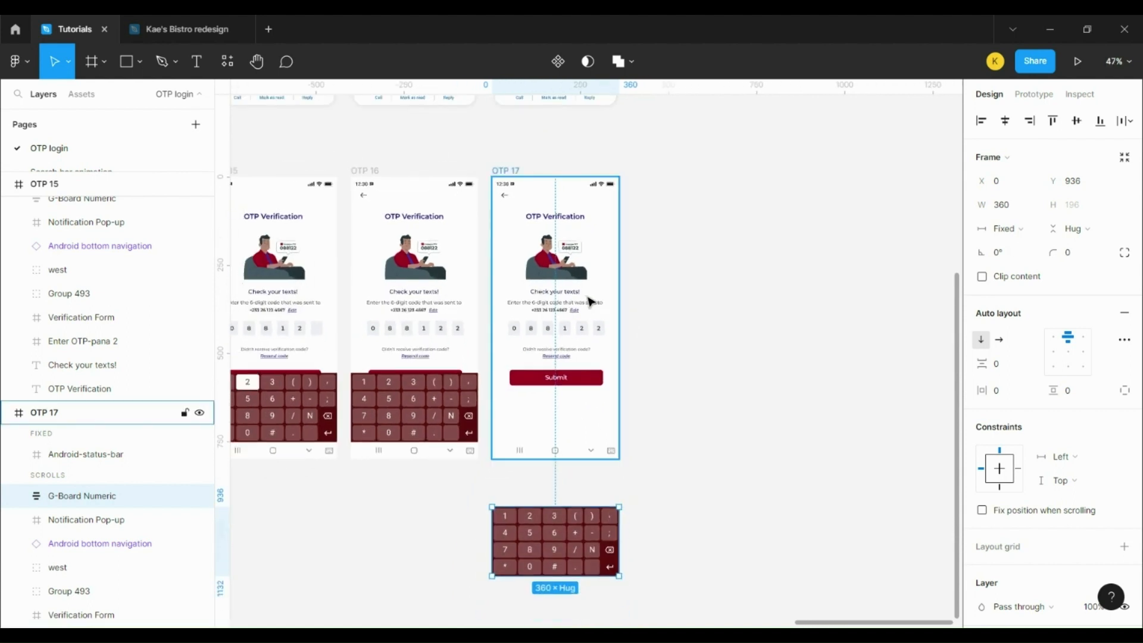
Step: Turn on Clip content for all the OTP screen frames
{"action": "left_click_drag", "start_coordinate": [641, 203], "coordinate": [405, 529]}
{"action": "scroll", "coordinate": [106, 507], "scroll_direction": "down", "scroll_amount": 3}
{"action": "left_click", "coordinate": [1014, 254]}
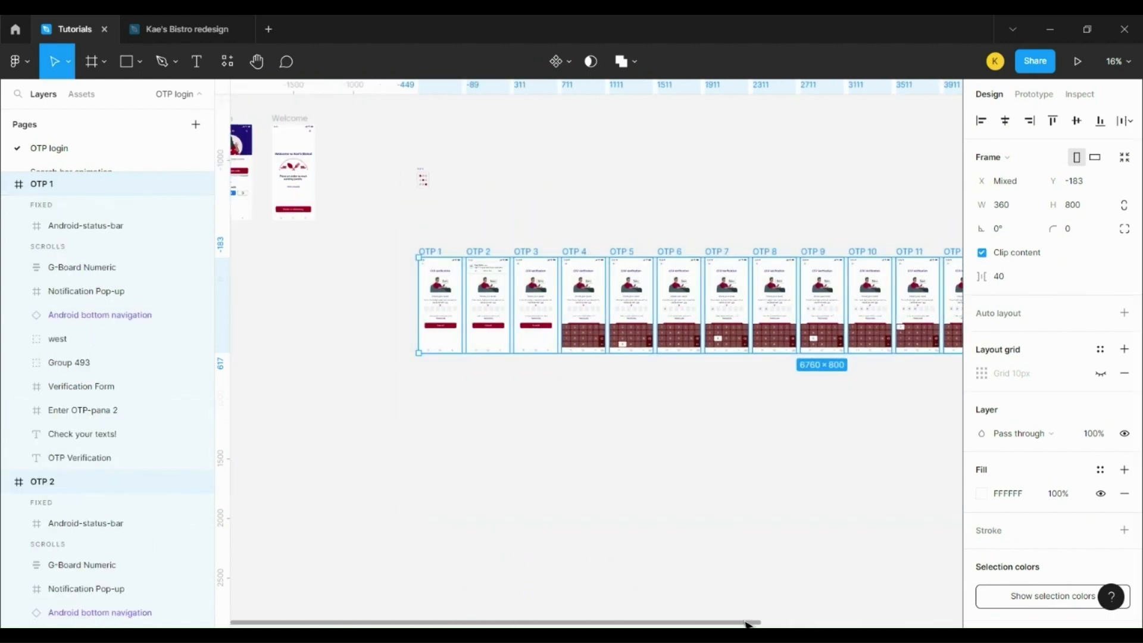
{"action": "left_click_drag", "start_coordinate": [749, 624], "coordinate": [953, 623]}
{"action": "left_click", "coordinate": [842, 191]}
{"action": "left_click_drag", "start_coordinate": [830, 255], "coordinate": [916, 252]}
{"action": "left_click", "coordinate": [832, 253]}
Step: Combine the sixteen OTP screens into a component set named 'OTP Screen1'
{"action": "left_click_drag", "start_coordinate": [831, 243], "coordinate": [412, 392]}
{"action": "scroll", "coordinate": [792, 593], "scroll_direction": "right", "scroll_amount": 3}
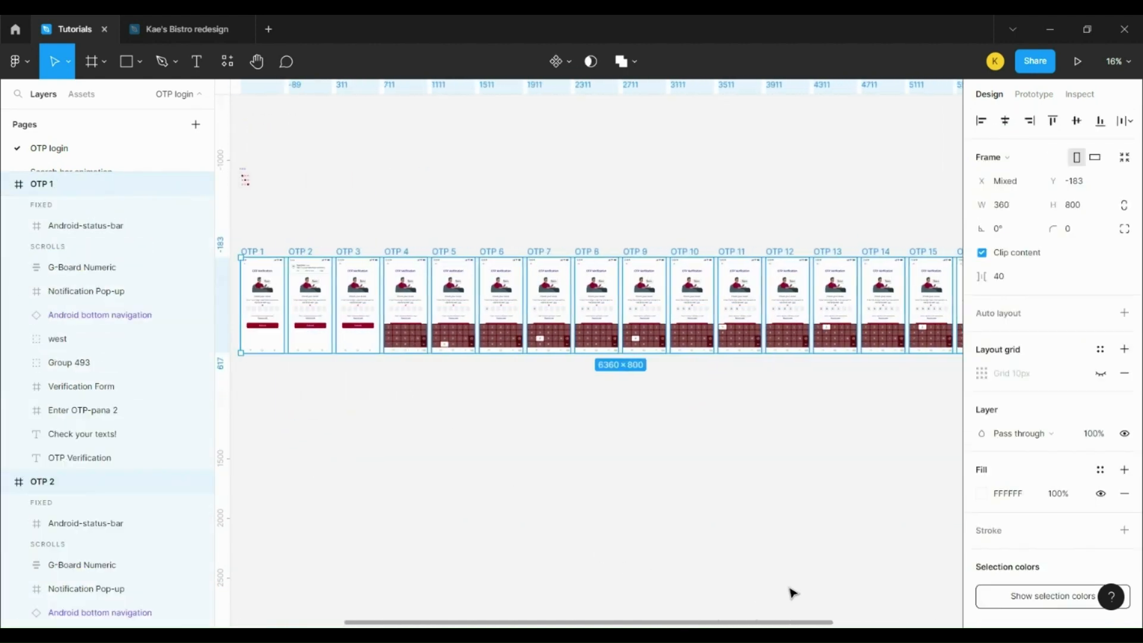
{"action": "left_click", "coordinate": [566, 62]}
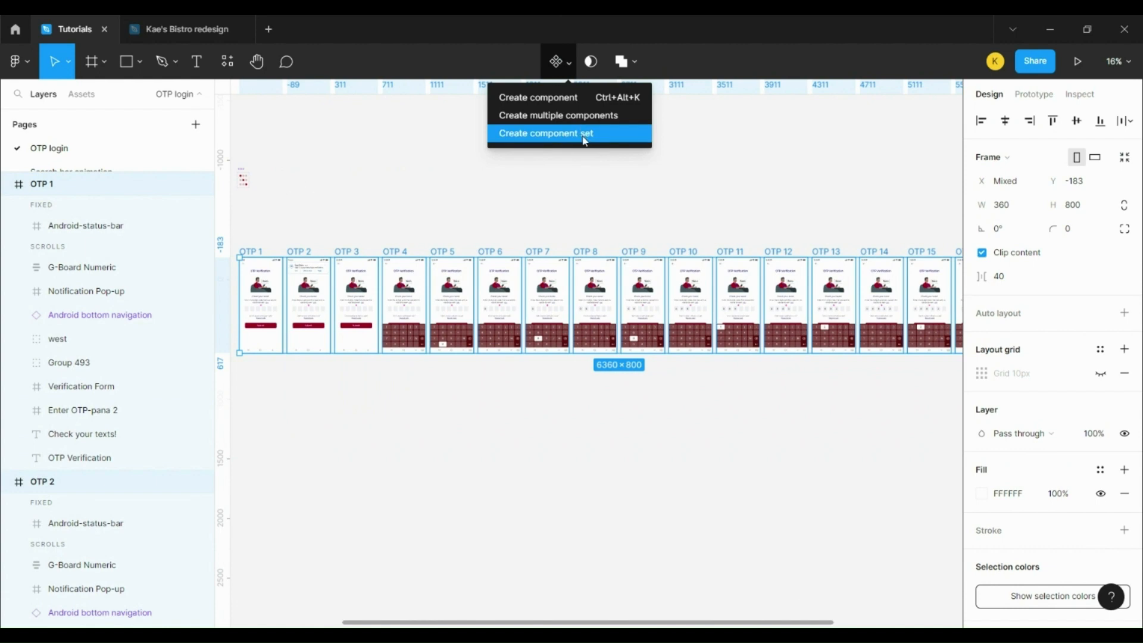
{"action": "left_click", "coordinate": [585, 142]}
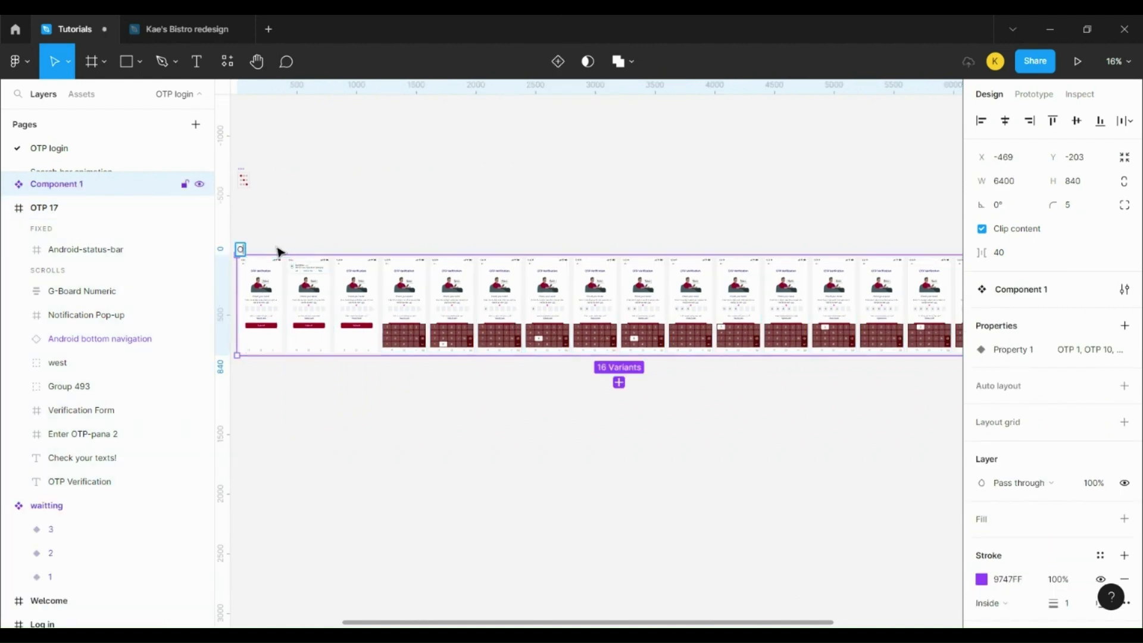
{"action": "type", "text": "OTP Screen 1"}
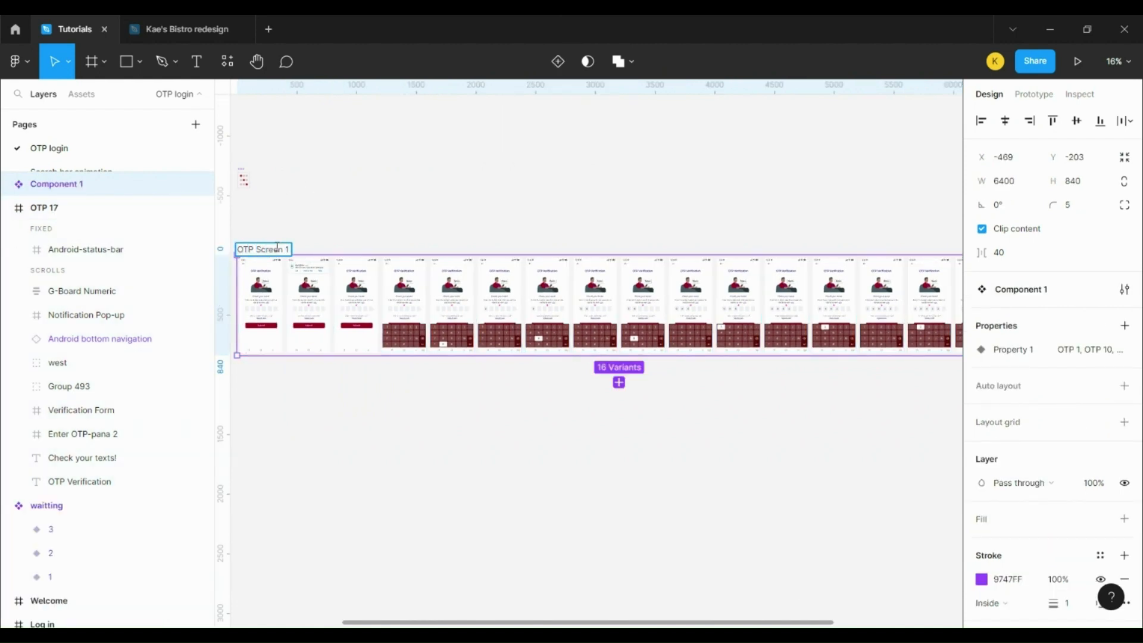
{"action": "key", "text": "Return"}
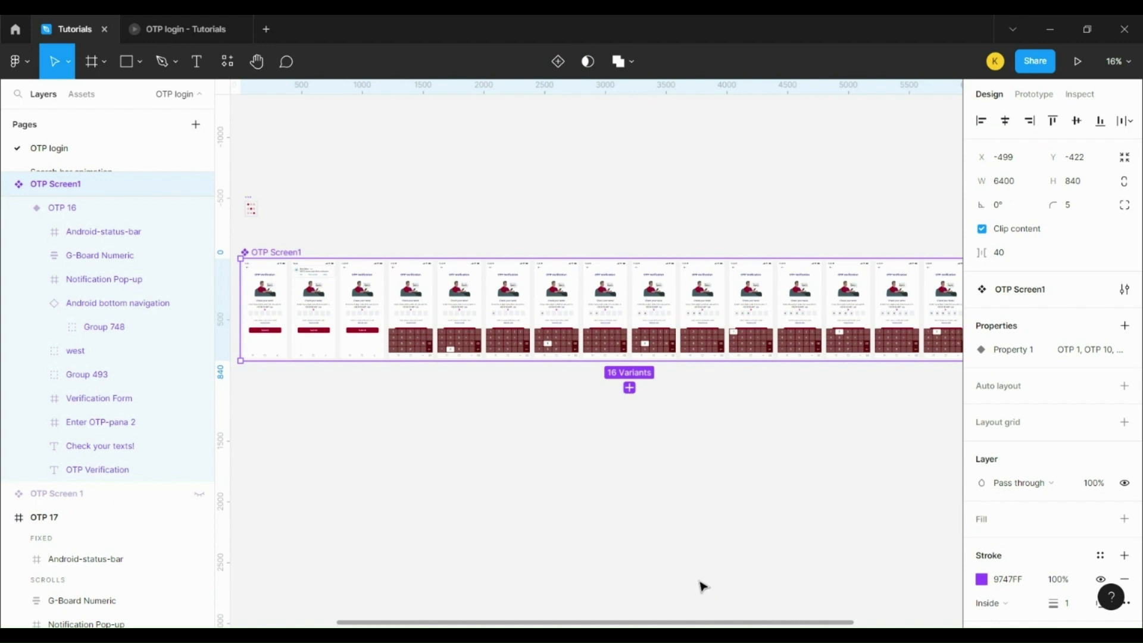
Step: Add a prototype connection from variant OTP 1 to OTP 2
{"action": "scroll", "coordinate": [263, 327], "scroll_direction": "up", "scroll_amount": 5}
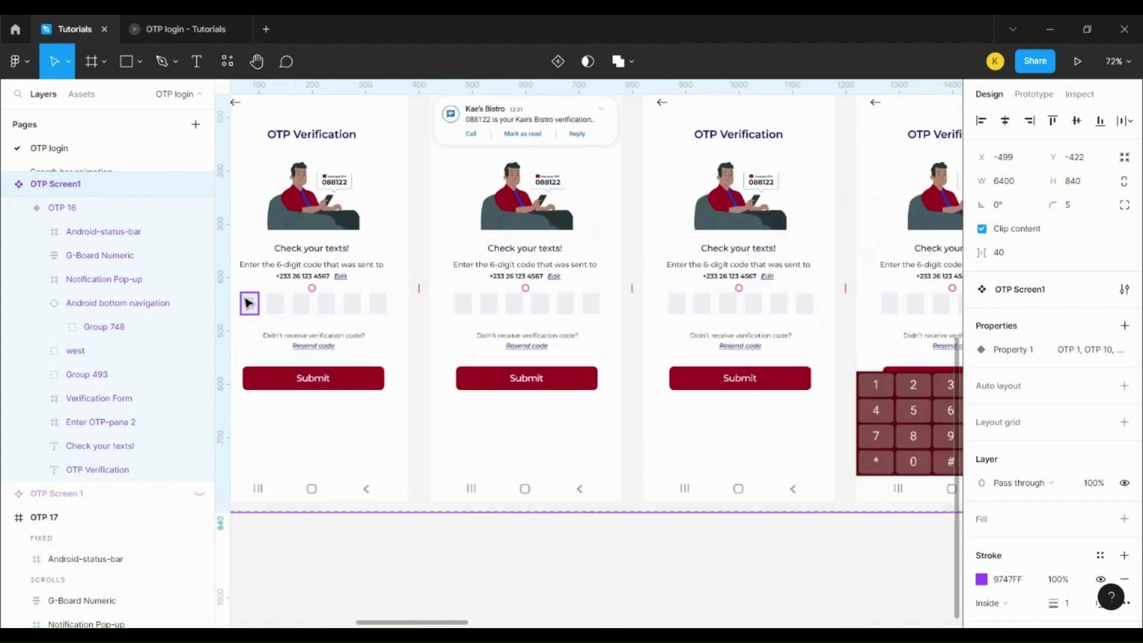
{"action": "scroll", "coordinate": [351, 302], "scroll_direction": "up", "scroll_amount": 1}
{"action": "scroll", "coordinate": [351, 302], "scroll_direction": "left", "scroll_amount": 3}
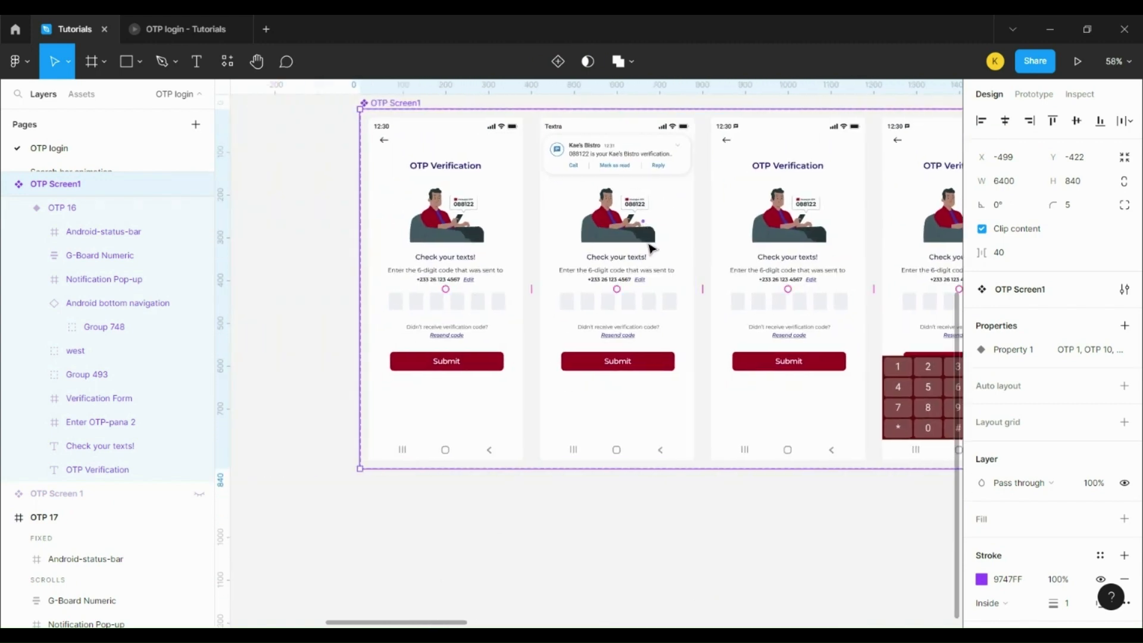
{"action": "scroll", "coordinate": [622, 319], "scroll_direction": "down", "scroll_amount": 1}
{"action": "scroll", "coordinate": [622, 320], "scroll_direction": "up", "scroll_amount": 2}
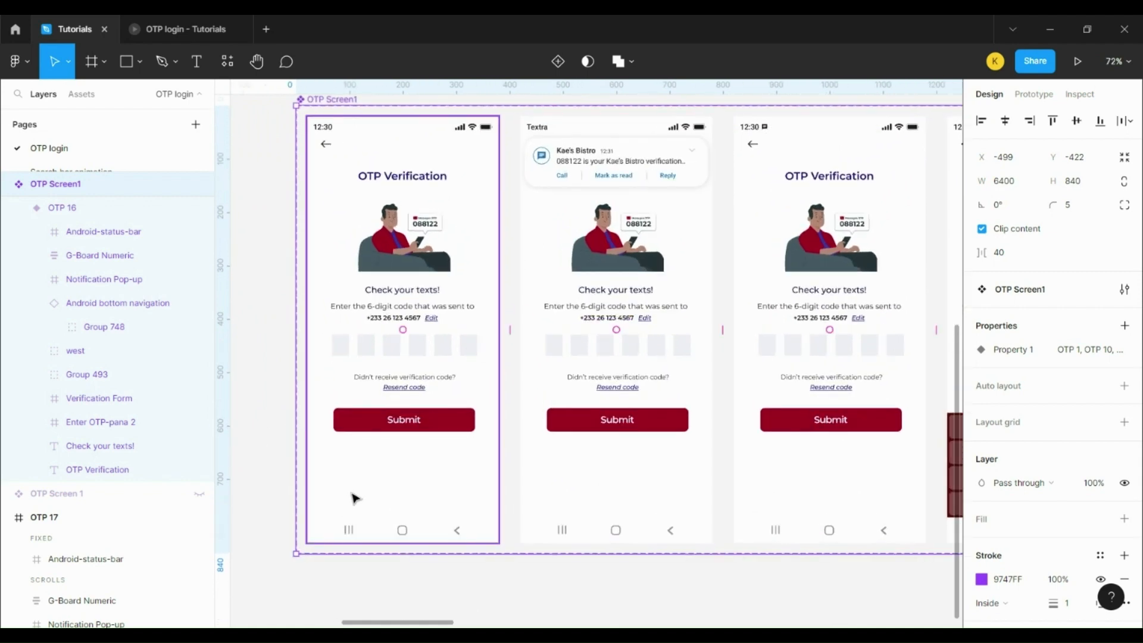
{"action": "left_click", "coordinate": [462, 143]}
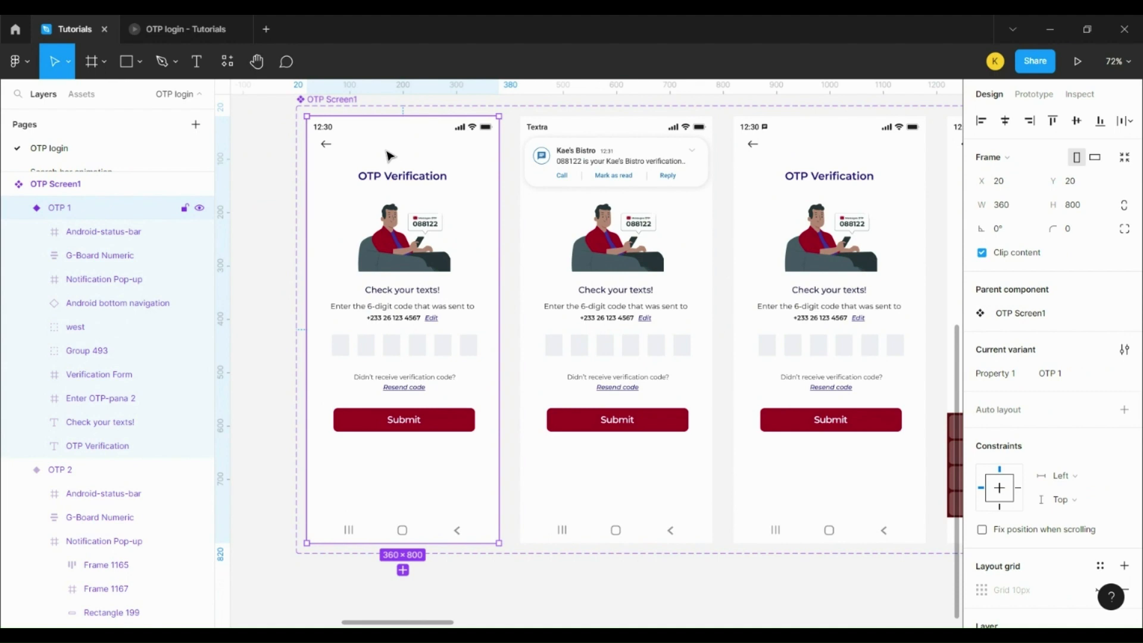
{"action": "left_click", "coordinate": [1050, 95]}
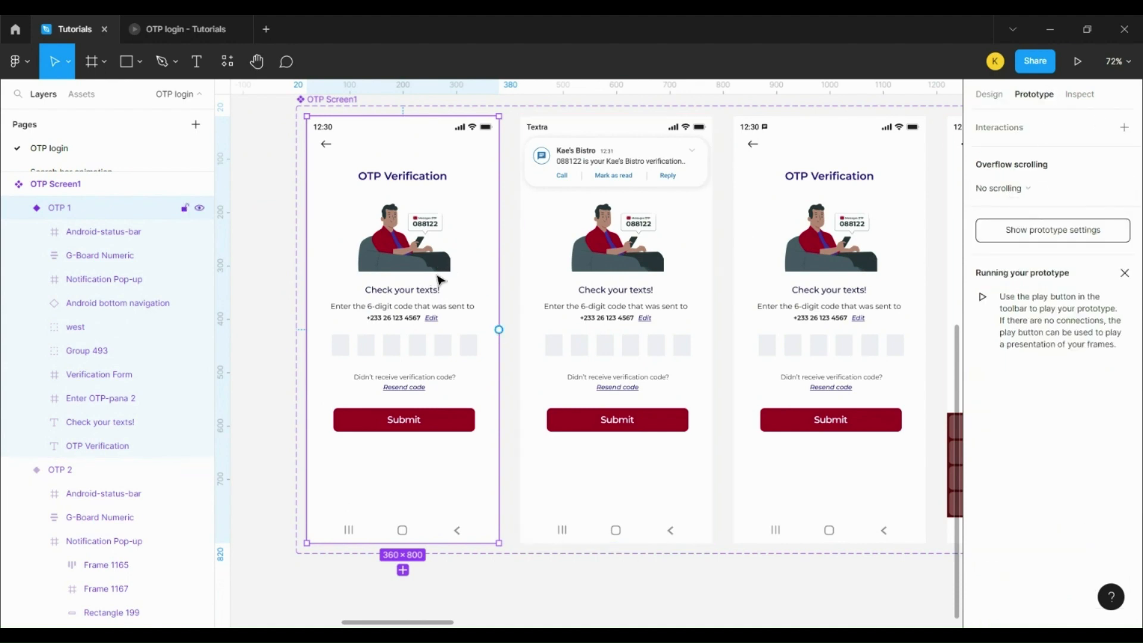
{"action": "left_click_drag", "start_coordinate": [499, 329], "coordinate": [571, 245]}
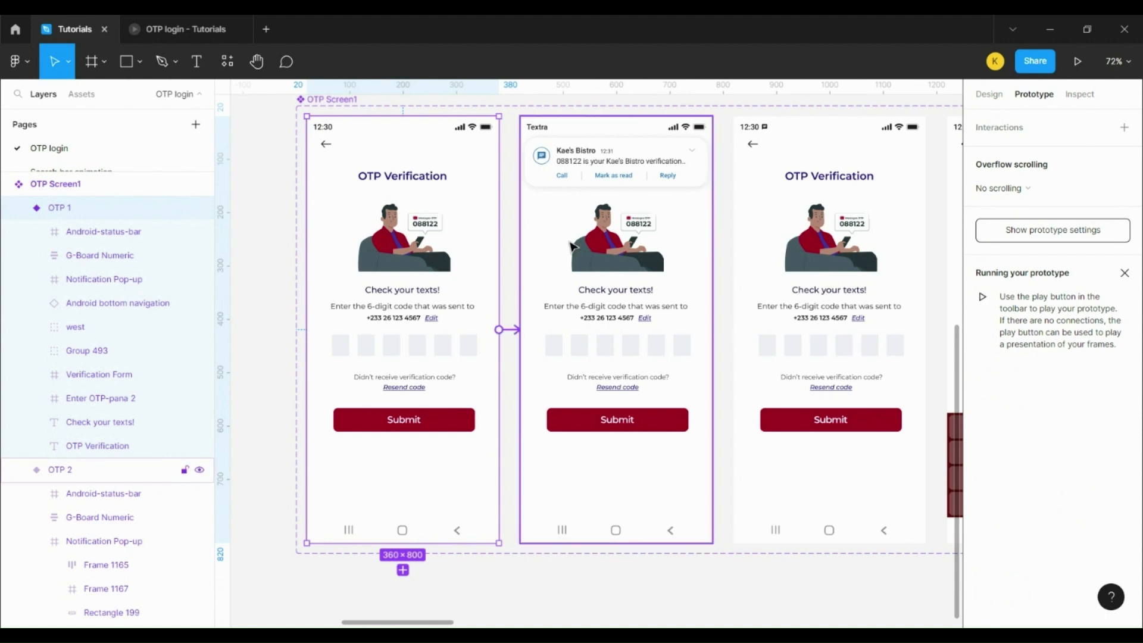
Step: Set the interaction trigger to After delay 4000ms with a Smart animate transition
{"action": "left_click", "coordinate": [824, 187]}
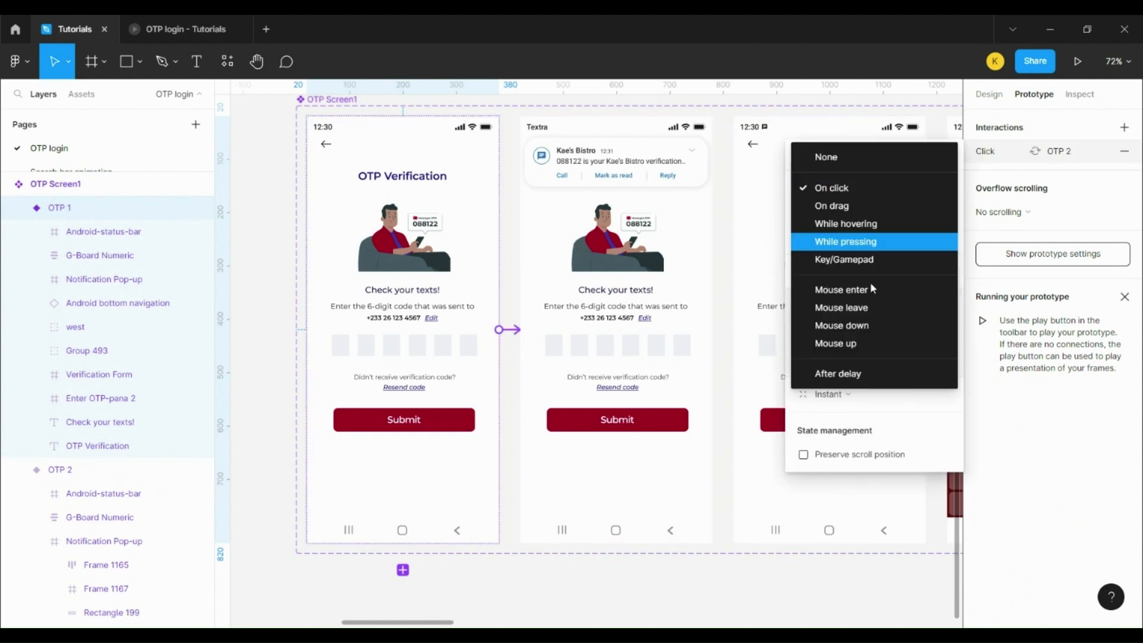
{"action": "left_click", "coordinate": [877, 375]}
{"action": "left_click", "coordinate": [902, 190]}
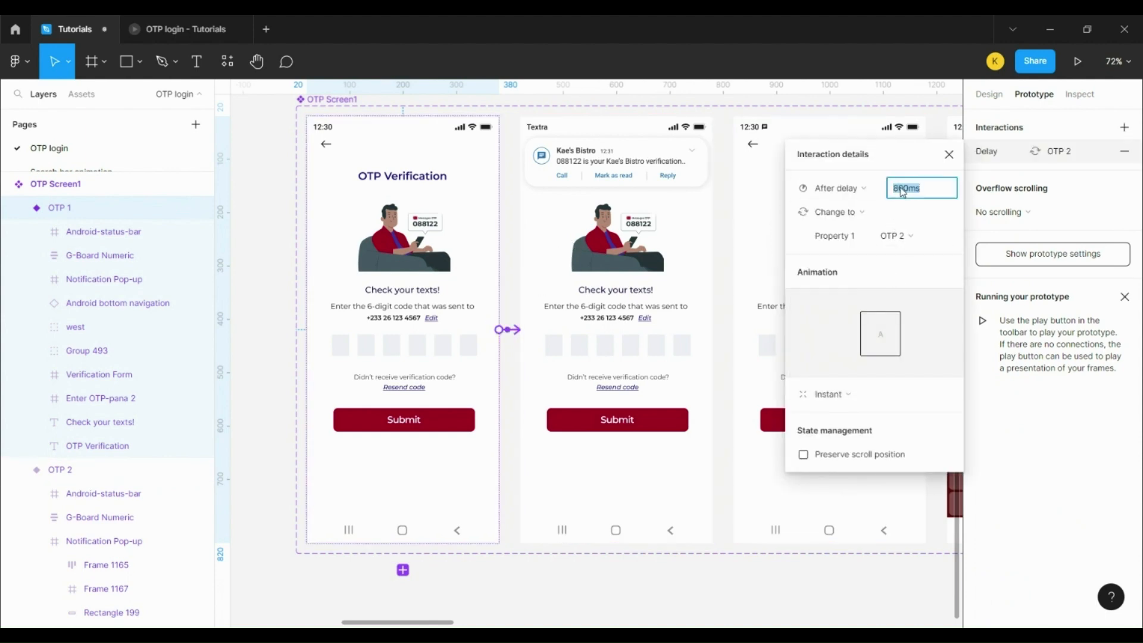
{"action": "type", "text": "4000"}
{"action": "left_click", "coordinate": [846, 395]}
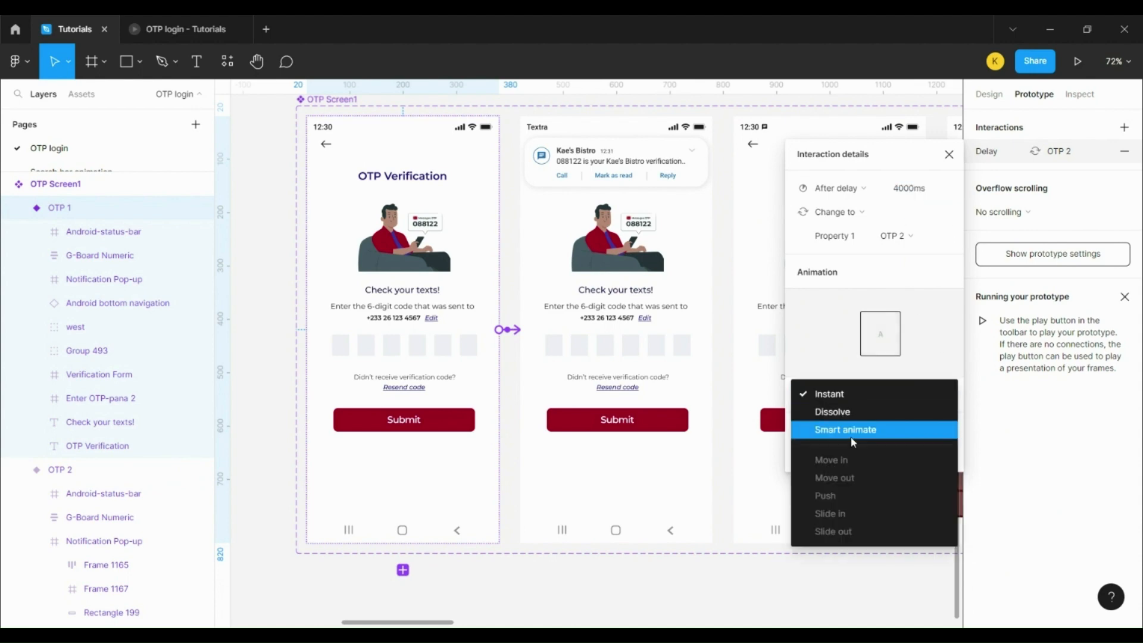
{"action": "left_click", "coordinate": [851, 437]}
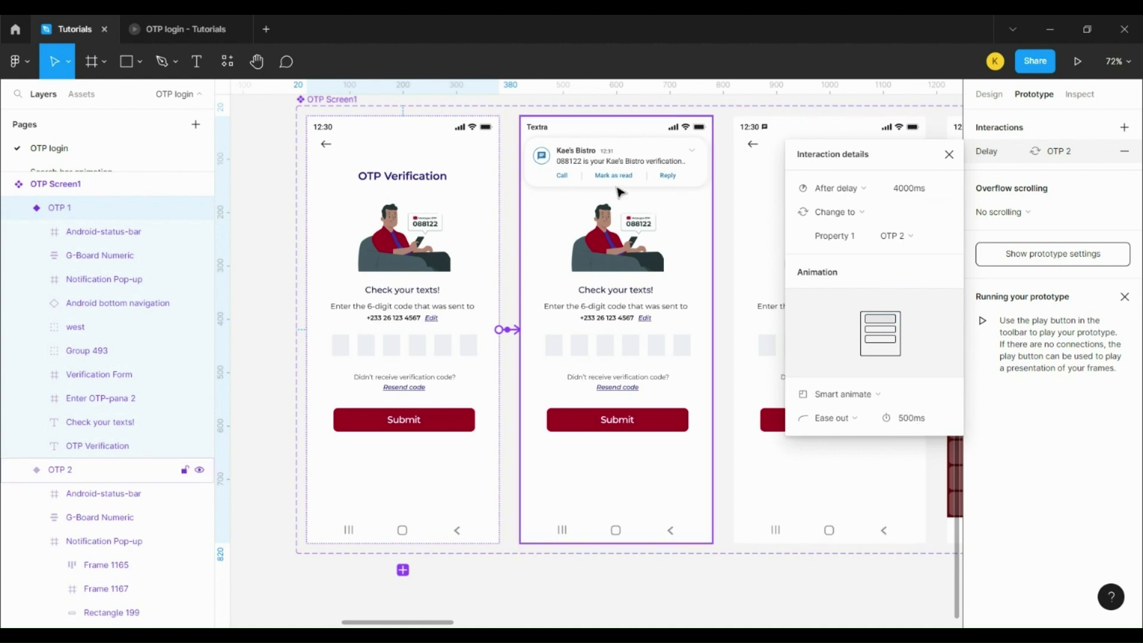
{"action": "left_click", "coordinate": [666, 374]}
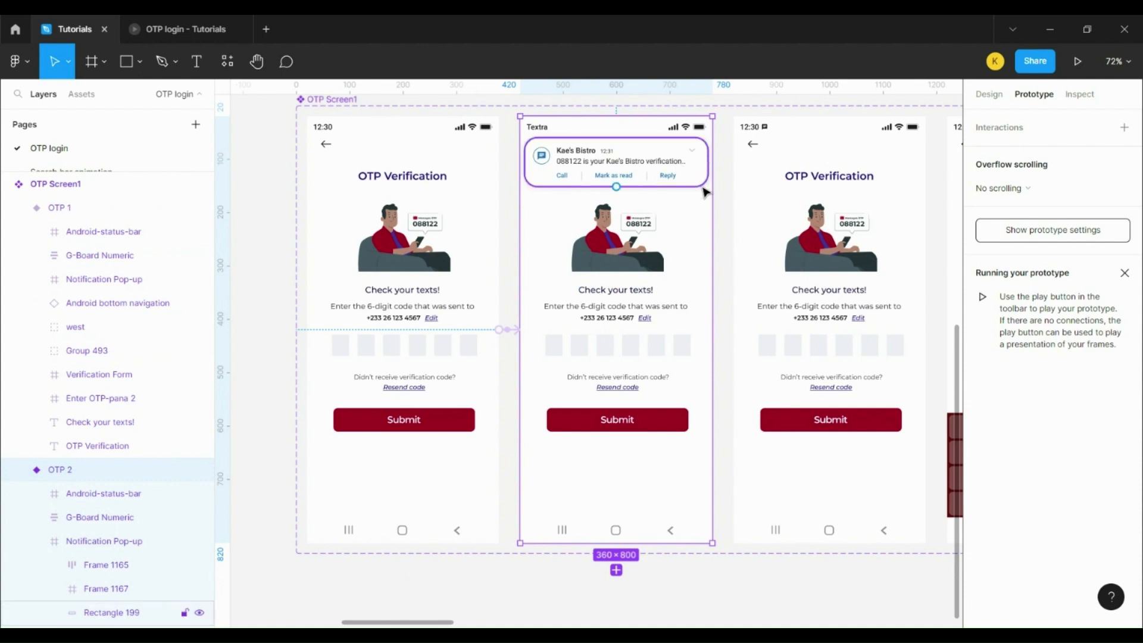
Step: Link OTP 2's Notification Pop-up to OTP 3 on drag with a 300ms transition
{"action": "double_click", "coordinate": [700, 182]}
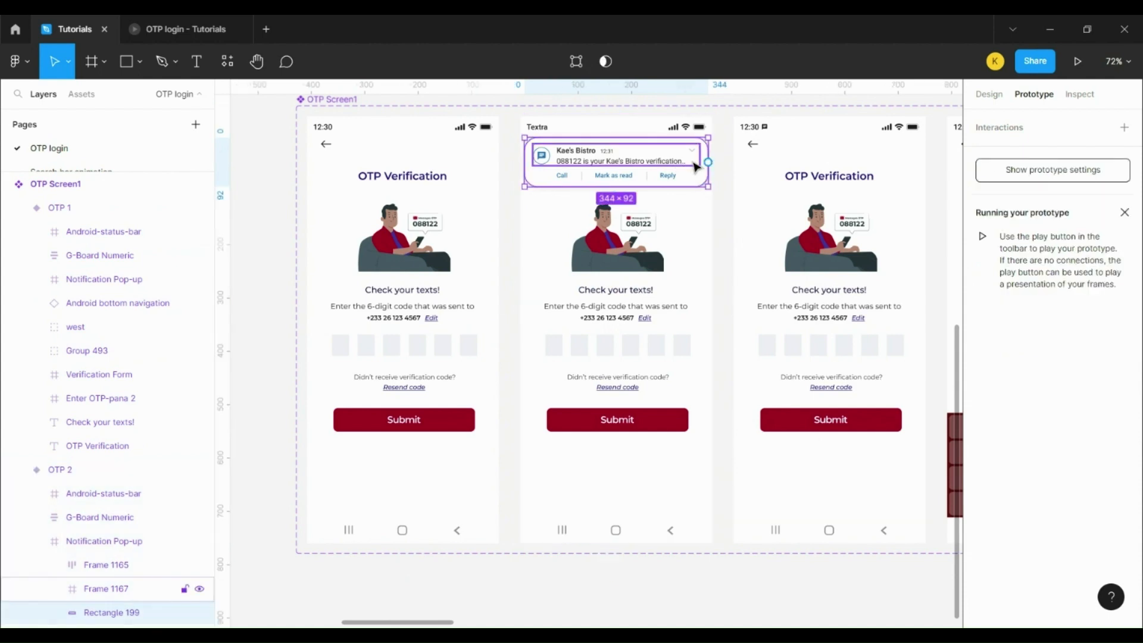
{"action": "left_click", "coordinate": [116, 471]}
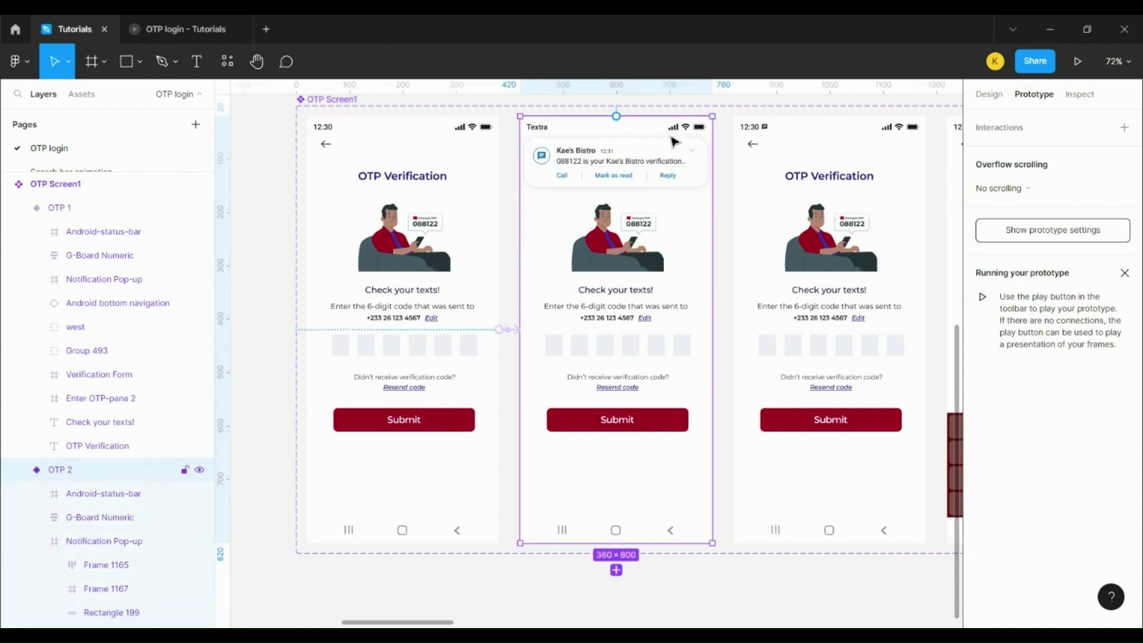
{"action": "left_click", "coordinate": [654, 160]}
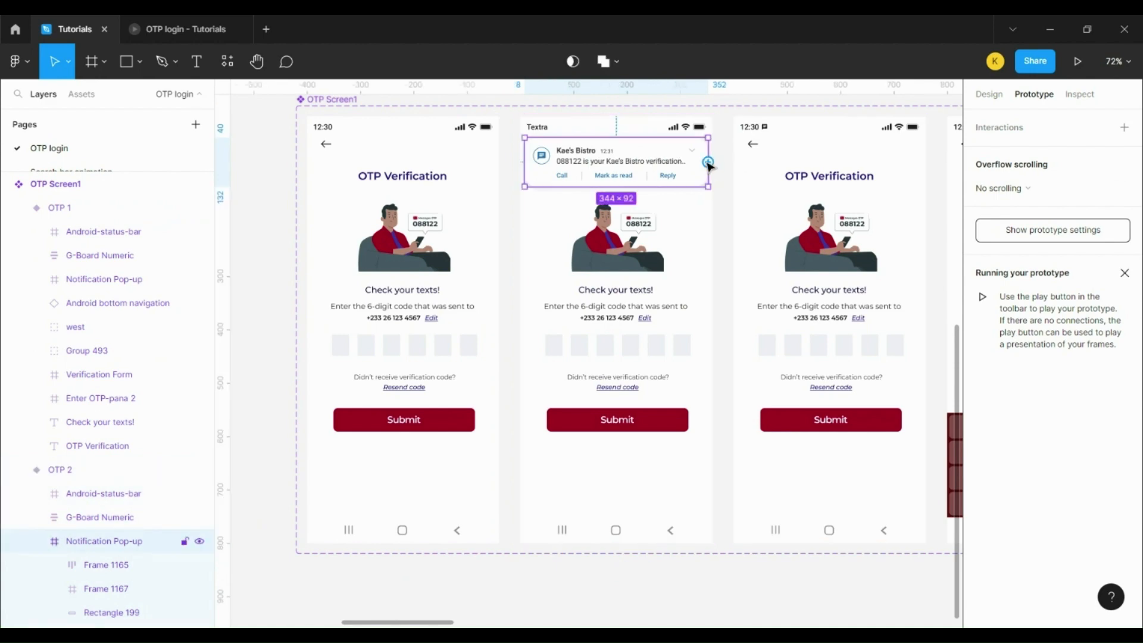
{"action": "left_click_drag", "start_coordinate": [749, 161], "coordinate": [805, 157]}
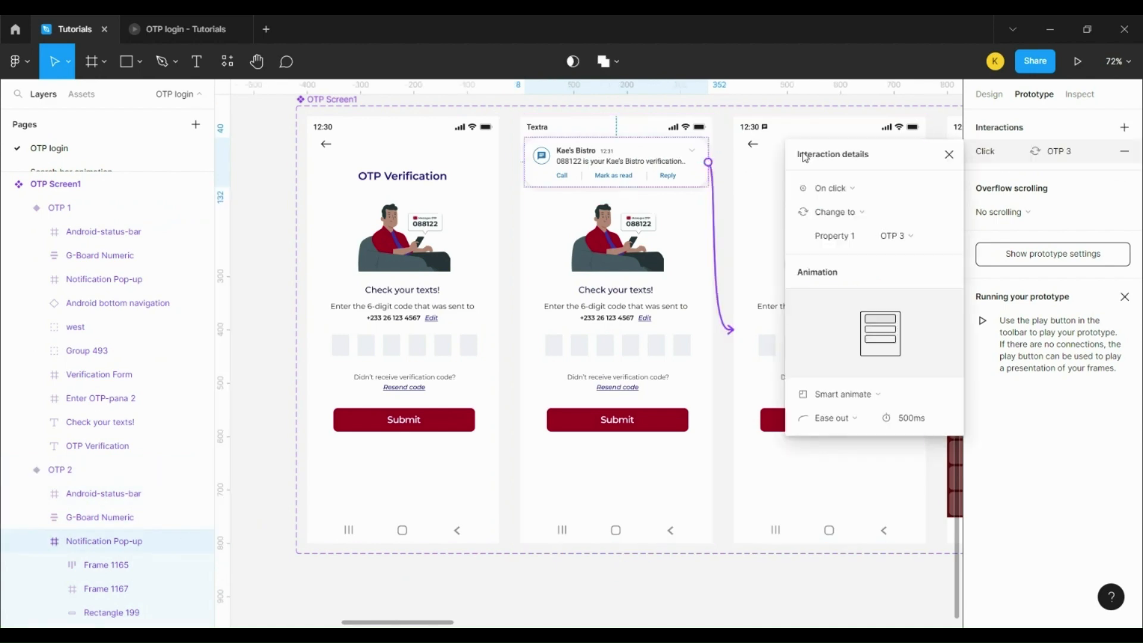
{"action": "left_click", "coordinate": [850, 189]}
{"action": "left_click", "coordinate": [855, 206]}
{"action": "left_click", "coordinate": [902, 420]}
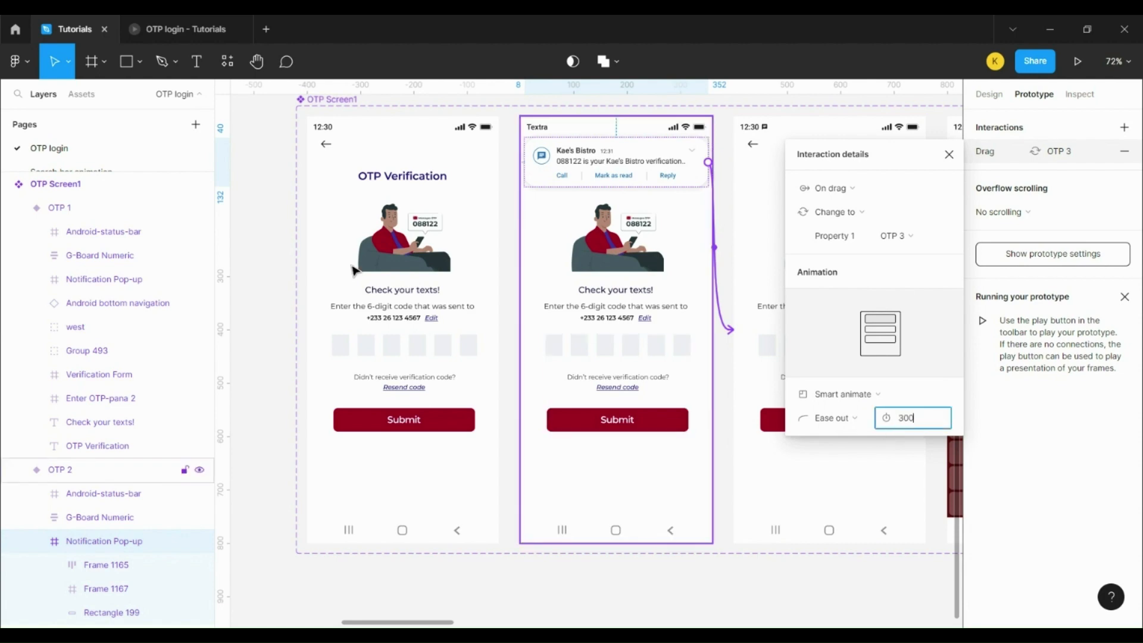
{"action": "left_click", "coordinate": [467, 193]}
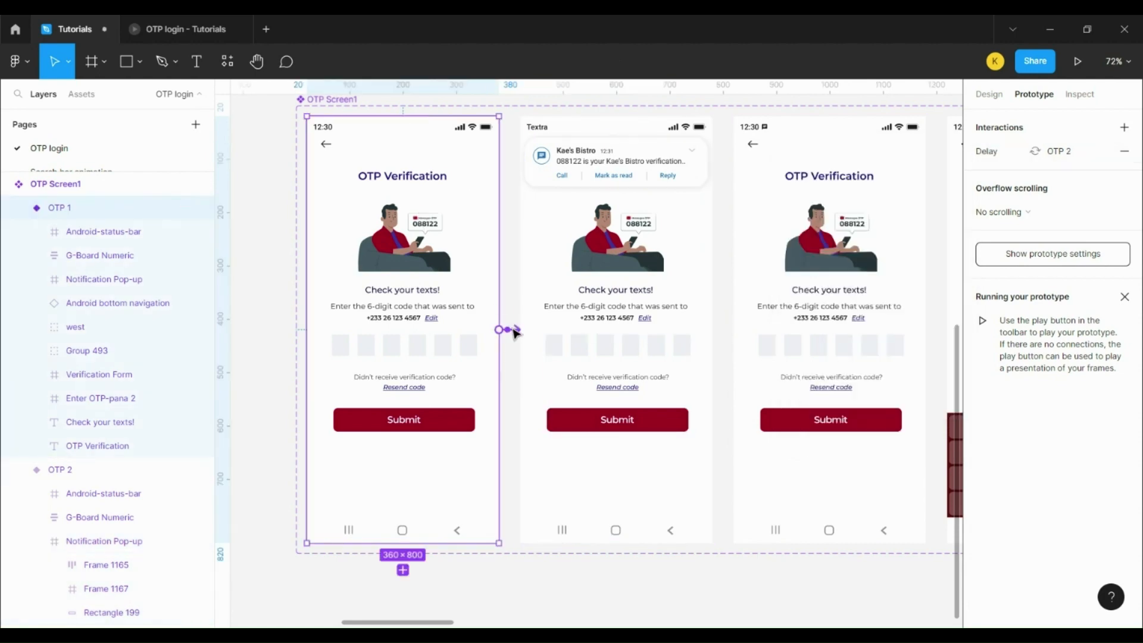
Step: Set the OTP 1 to OTP 2 transition duration to 300ms
{"action": "left_click", "coordinate": [515, 331]}
{"action": "left_click", "coordinate": [916, 420]}
{"action": "type", "text": "3"}
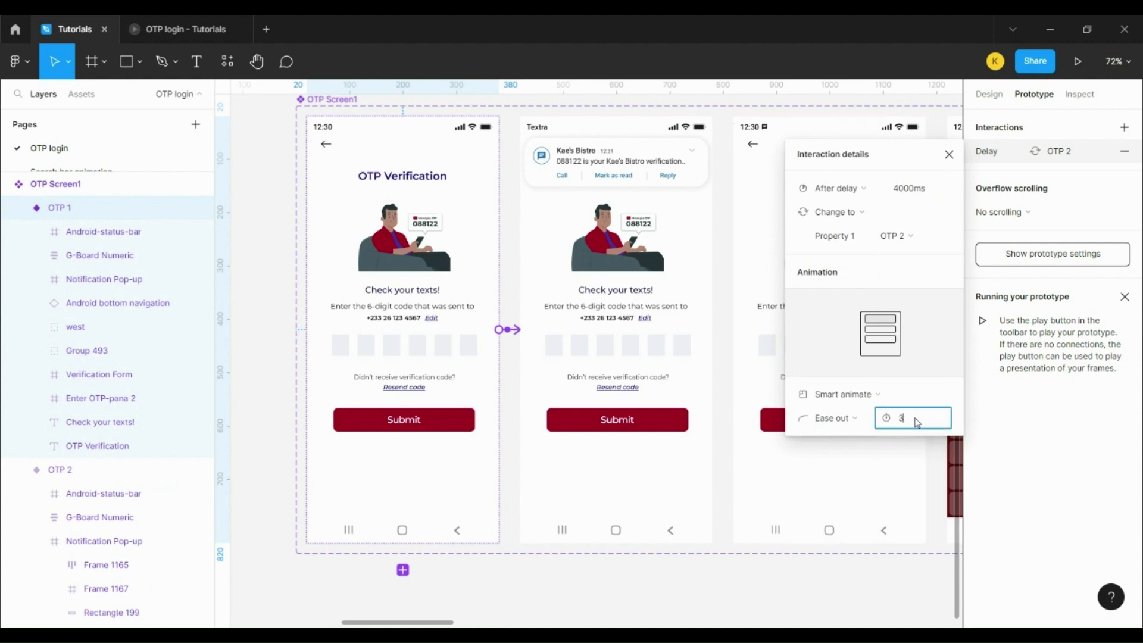
{"action": "type", "text": "00"}
{"action": "left_click", "coordinate": [669, 413]}
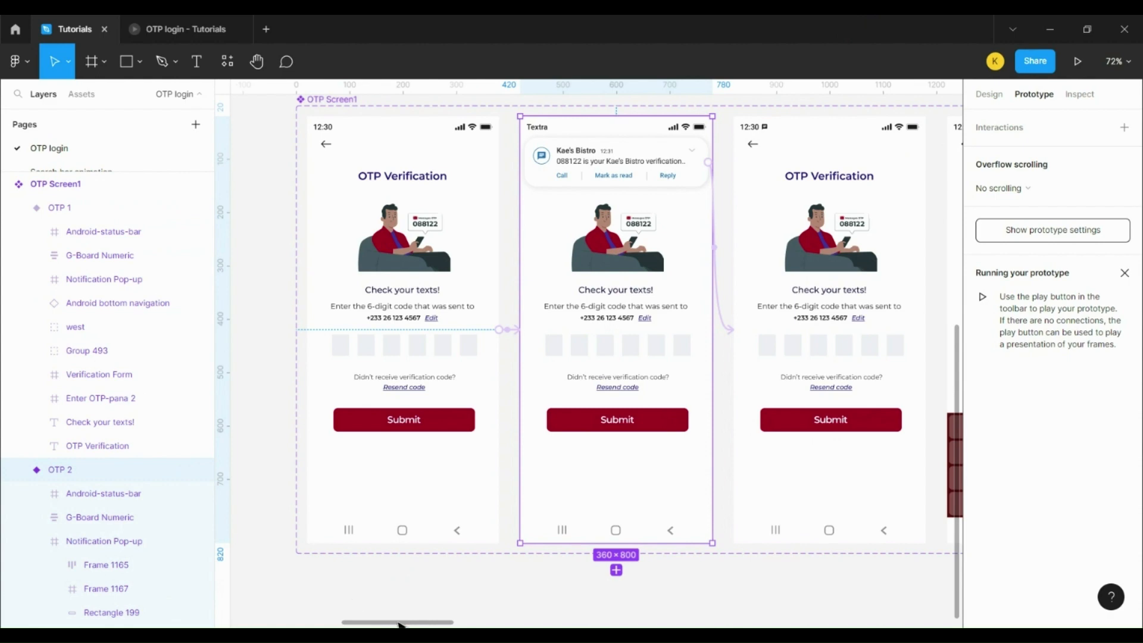
Step: Link OTP 3's first code box to OTP 4 on click, keeping Smart animate, ease out 300ms
{"action": "left_click_drag", "start_coordinate": [400, 626], "coordinate": [451, 612]}
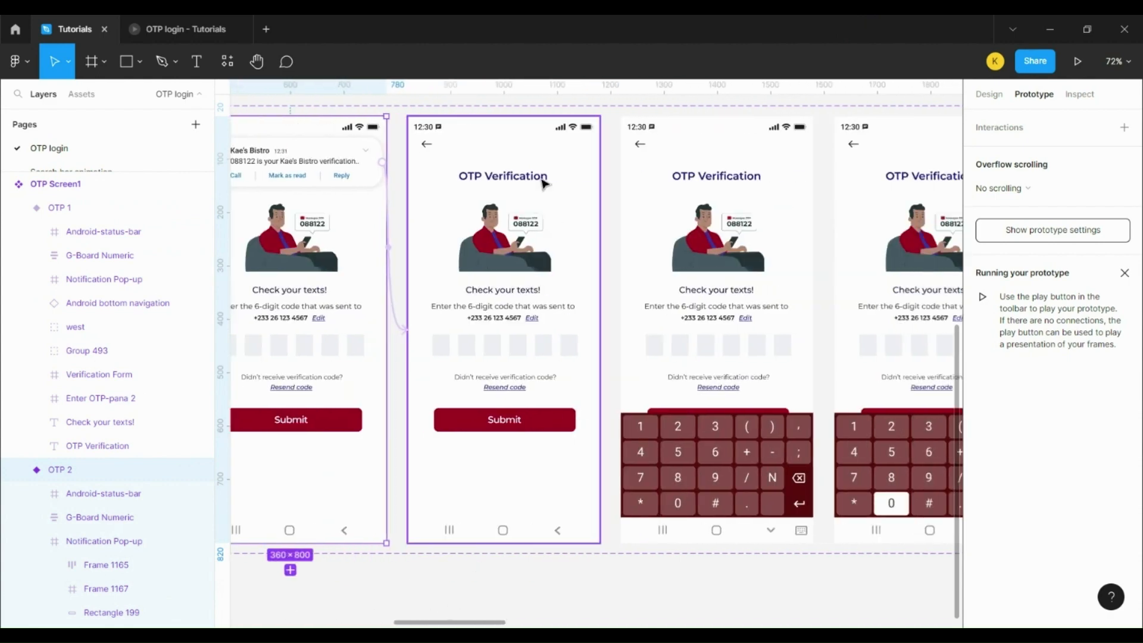
{"action": "left_click", "coordinate": [528, 140]}
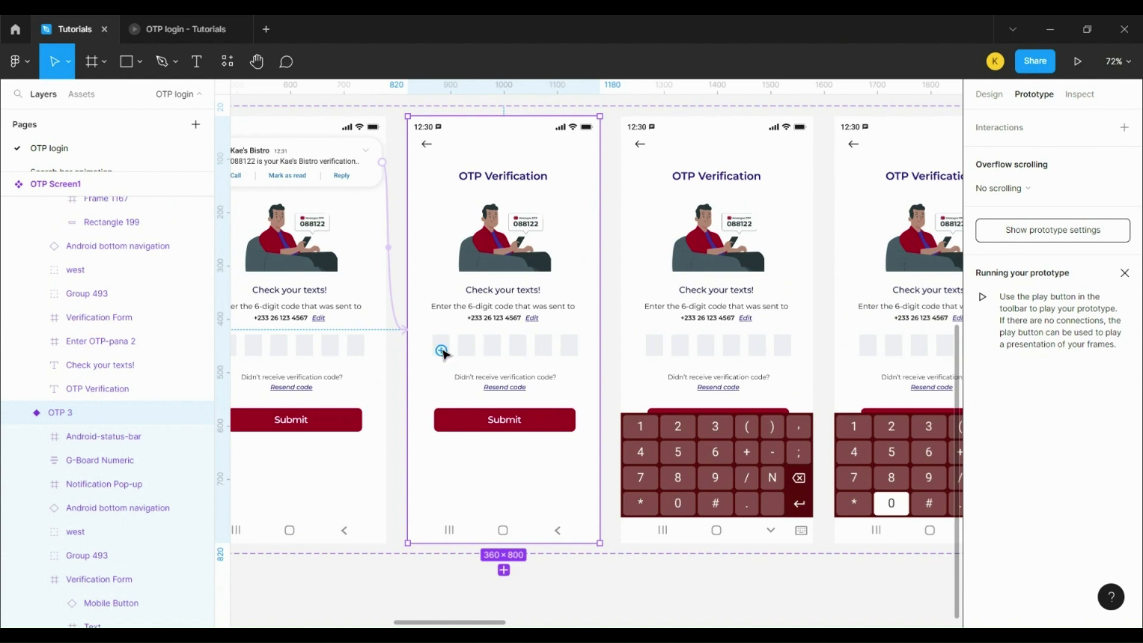
{"action": "scroll", "coordinate": [441, 354], "scroll_direction": "up", "scroll_amount": 5}
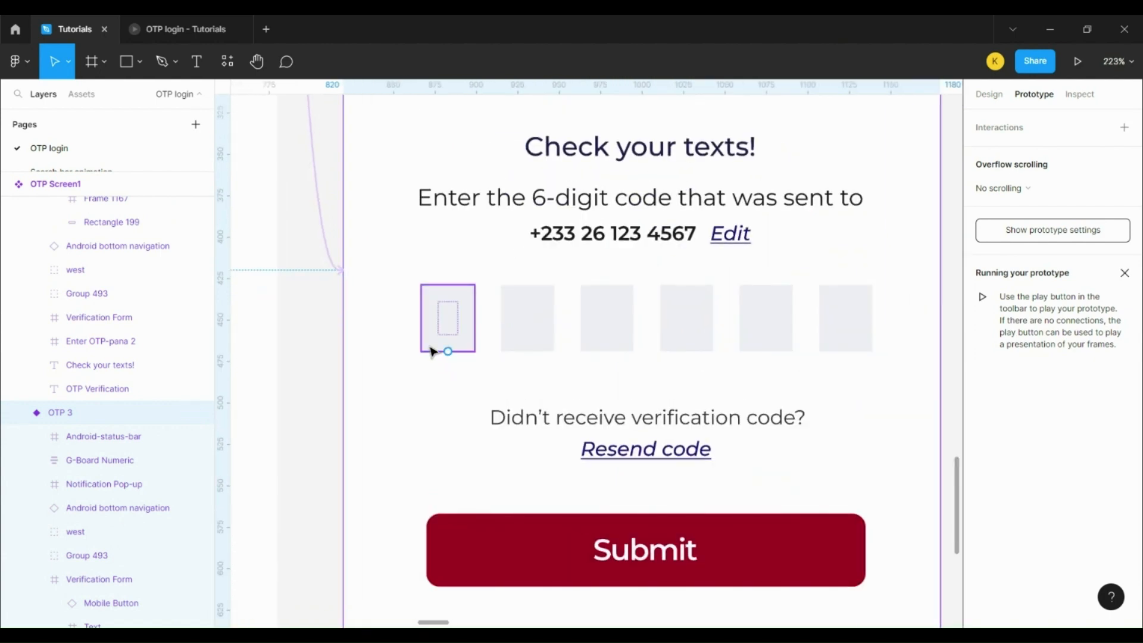
{"action": "left_click", "coordinate": [430, 347]}
{"action": "scroll", "coordinate": [460, 343], "scroll_direction": "down", "scroll_amount": 4}
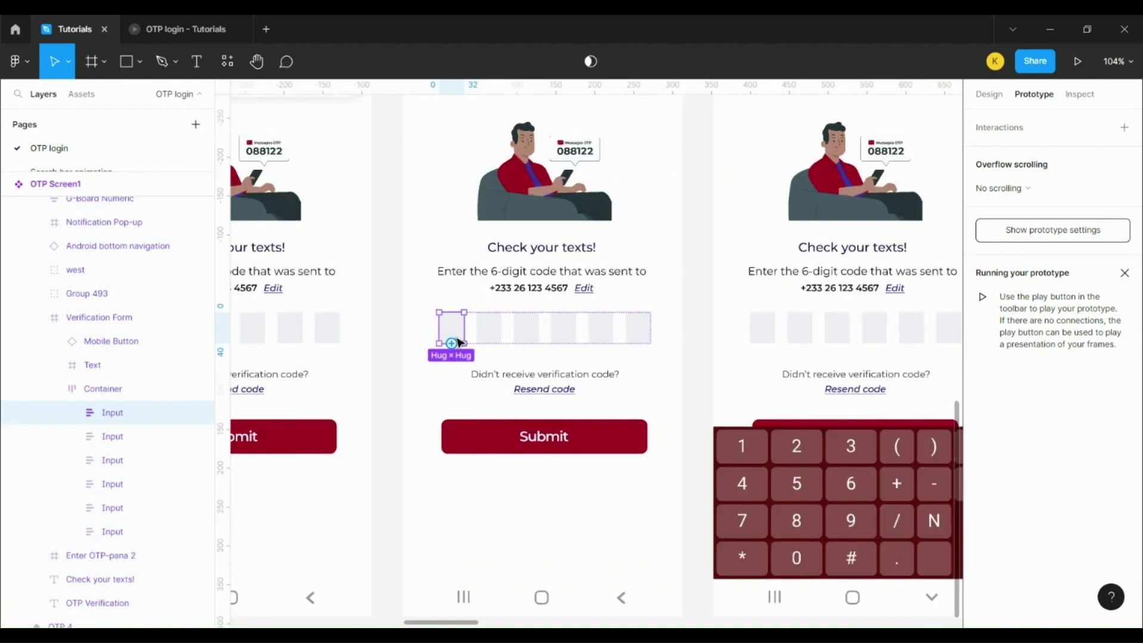
{"action": "left_click_drag", "start_coordinate": [452, 344], "coordinate": [700, 372]}
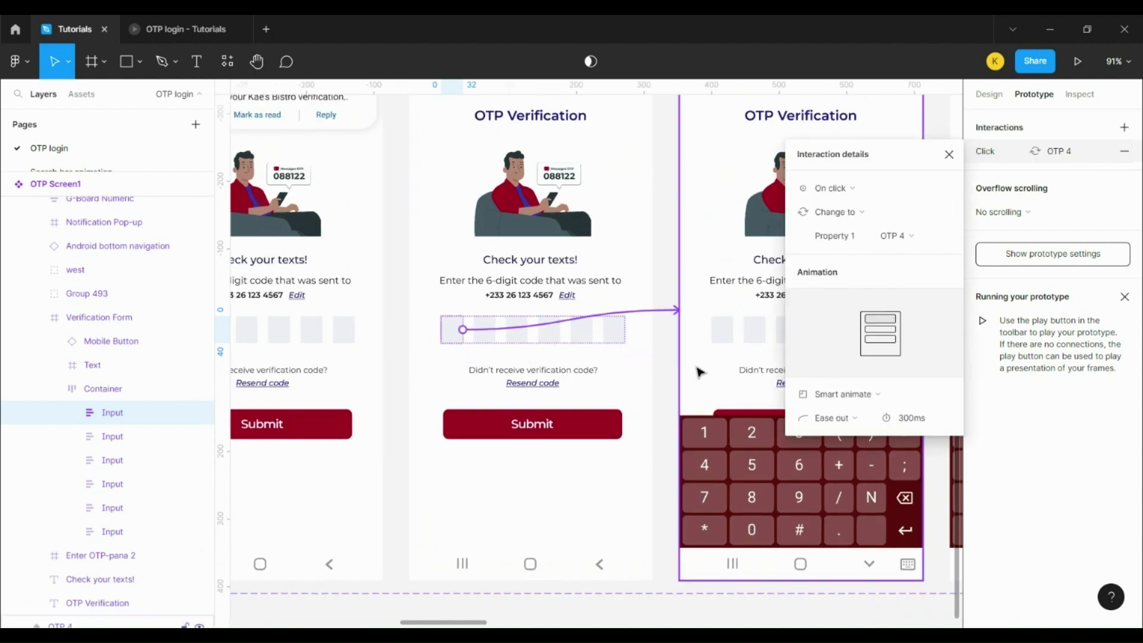
{"action": "left_click", "coordinate": [873, 191]}
{"action": "left_click", "coordinate": [873, 192]}
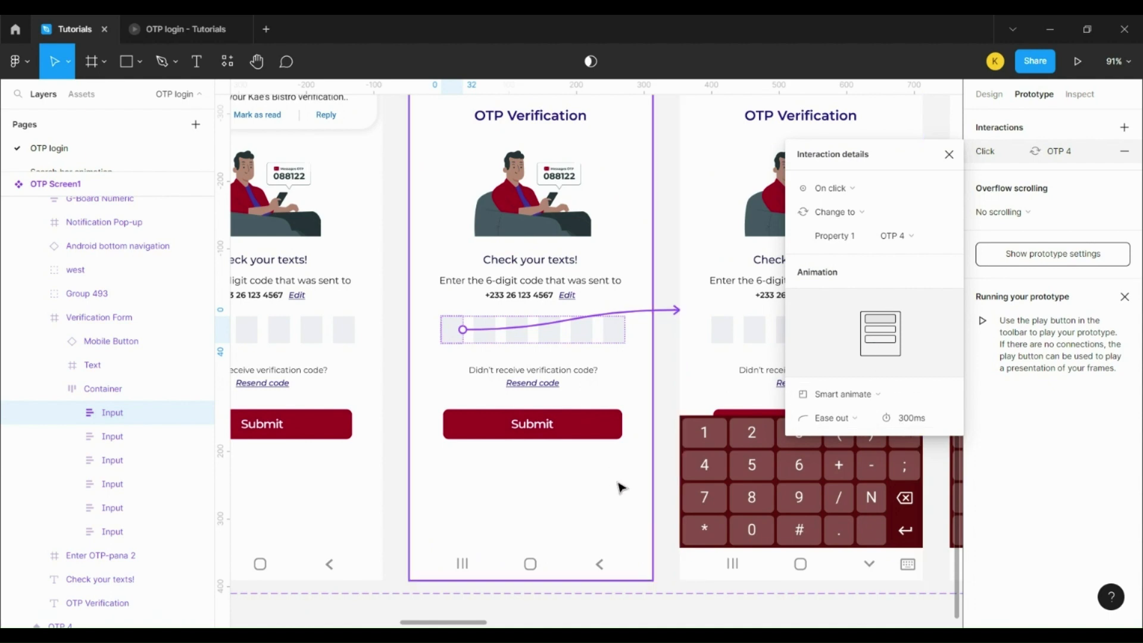
{"action": "left_click", "coordinate": [714, 392]}
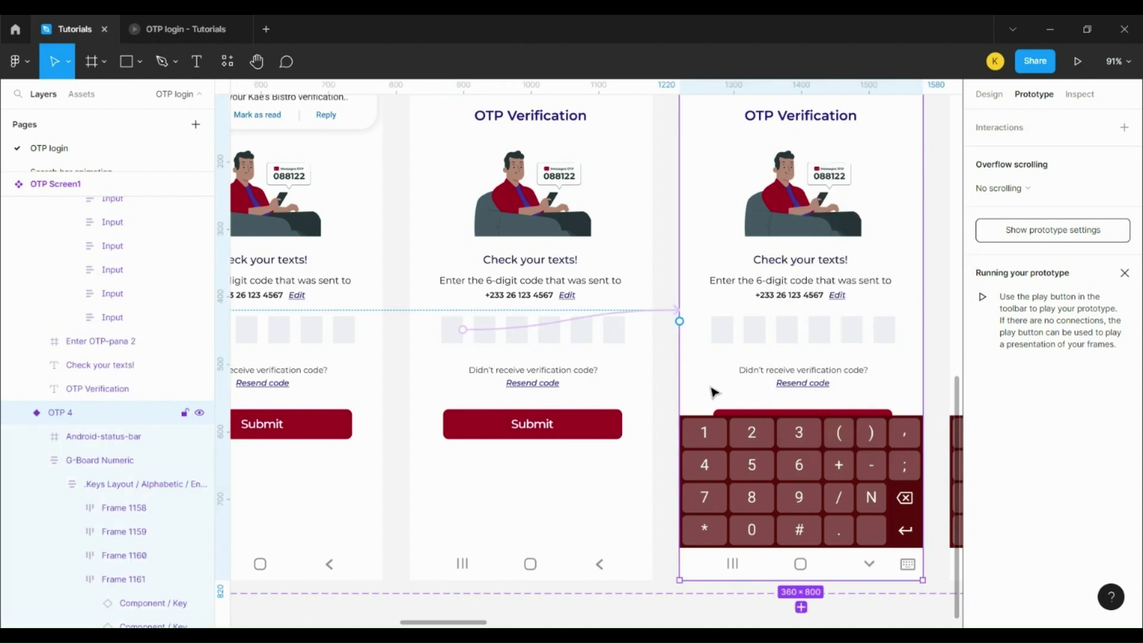
Step: Make the OTP 4 0-key transition to OTP 5 Instant
{"action": "left_click_drag", "start_coordinate": [471, 624], "coordinate": [511, 613]}
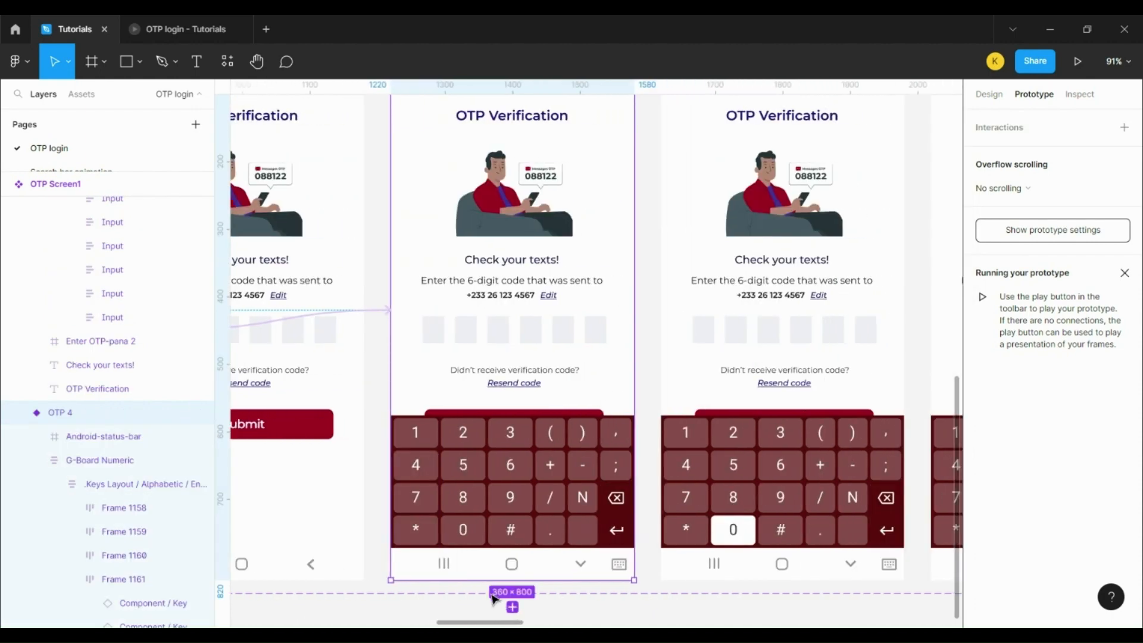
{"action": "left_click", "coordinate": [485, 531], "text": "ctrl"}
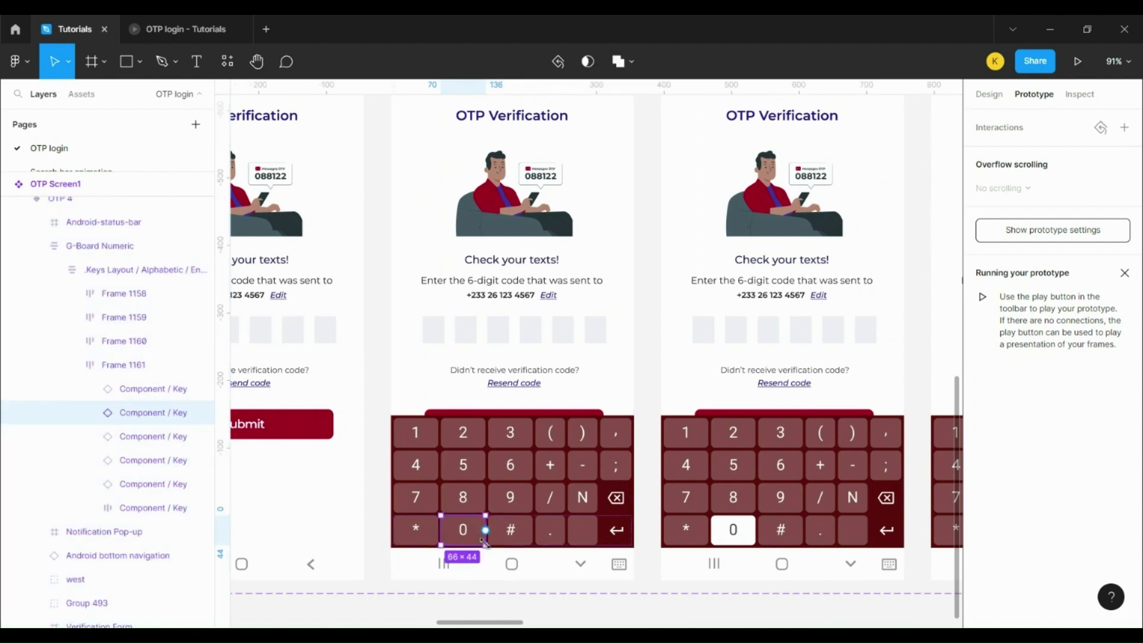
{"action": "left_click_drag", "start_coordinate": [486, 530], "coordinate": [797, 272]}
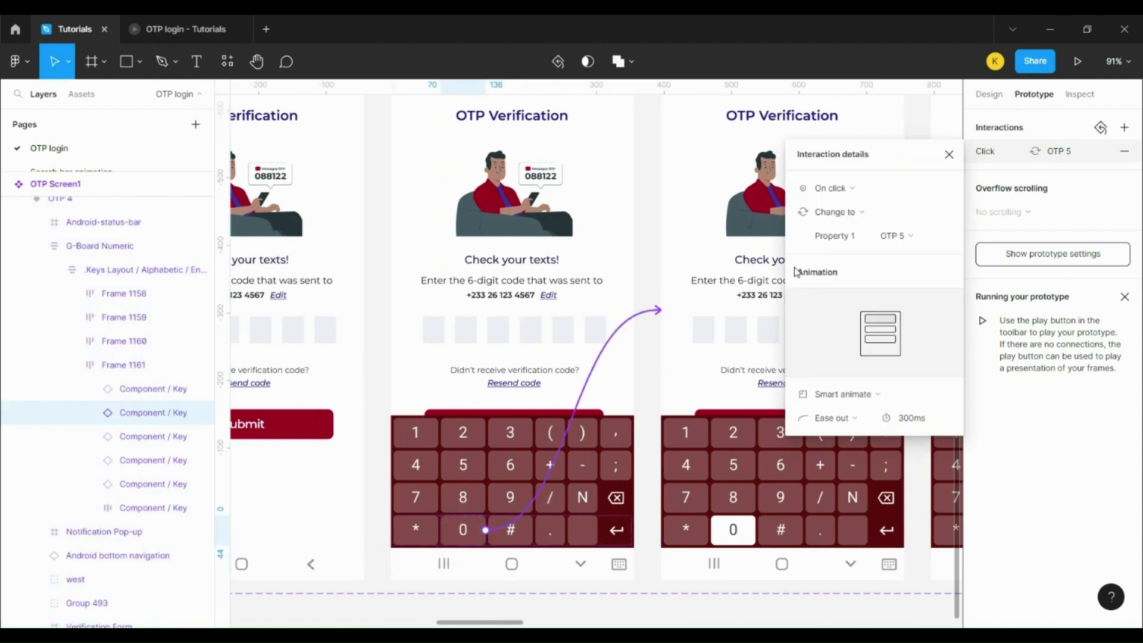
{"action": "left_click", "coordinate": [860, 395]}
{"action": "left_click", "coordinate": [868, 359]}
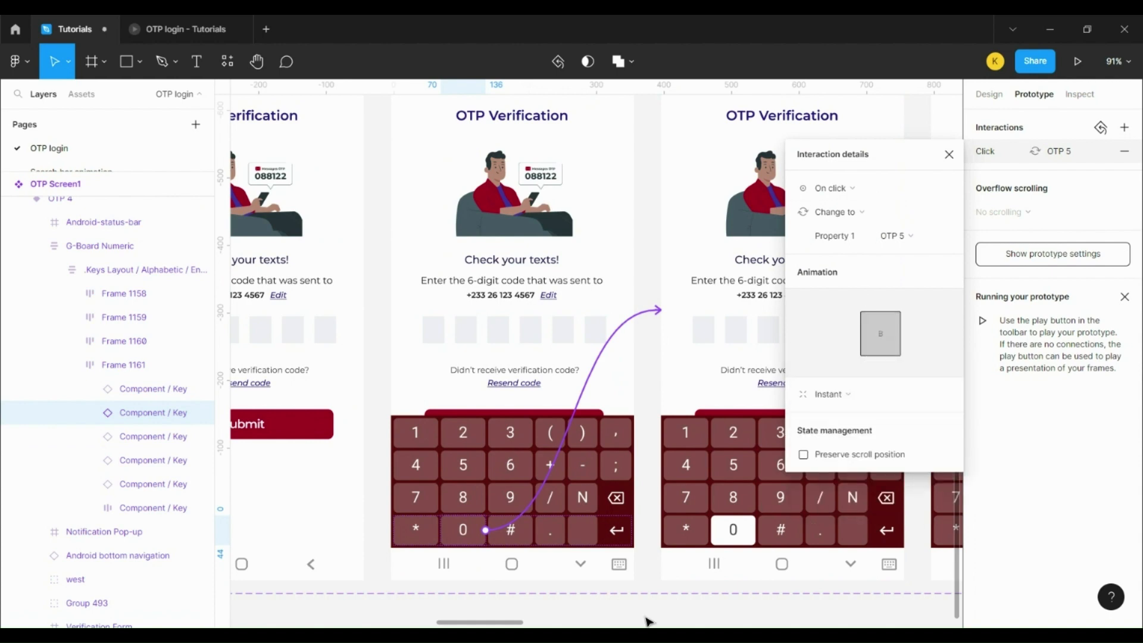
Step: Make OTP 5 advance to OTP 6 after a 1ms delay with 50ms Smart animate
{"action": "left_click_drag", "start_coordinate": [502, 623], "coordinate": [540, 591]}
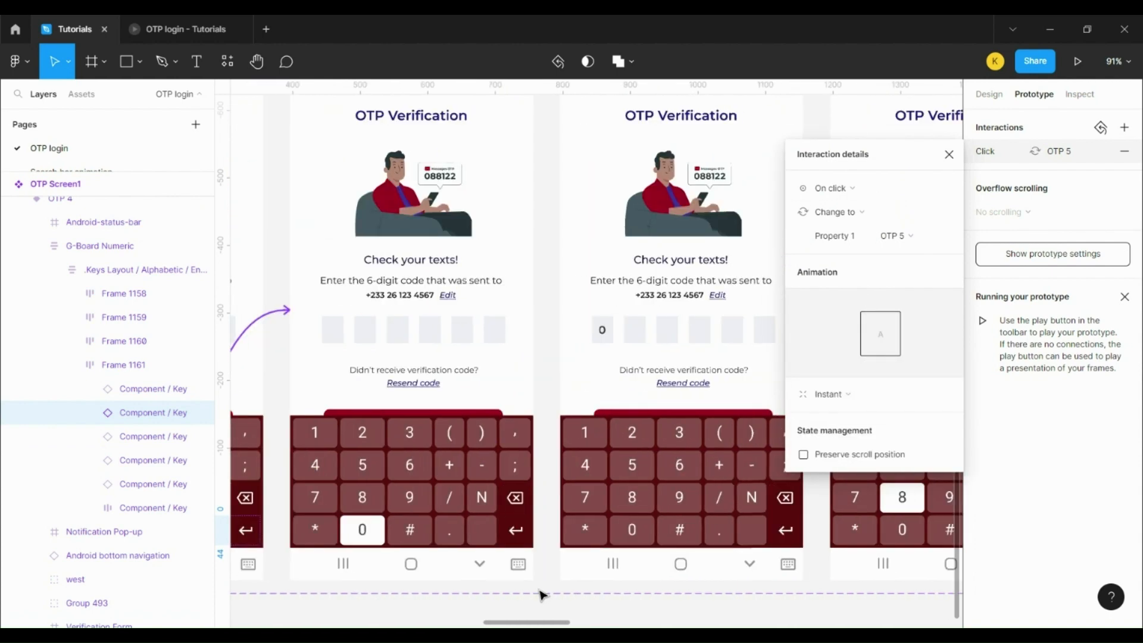
{"action": "left_click", "coordinate": [484, 352]}
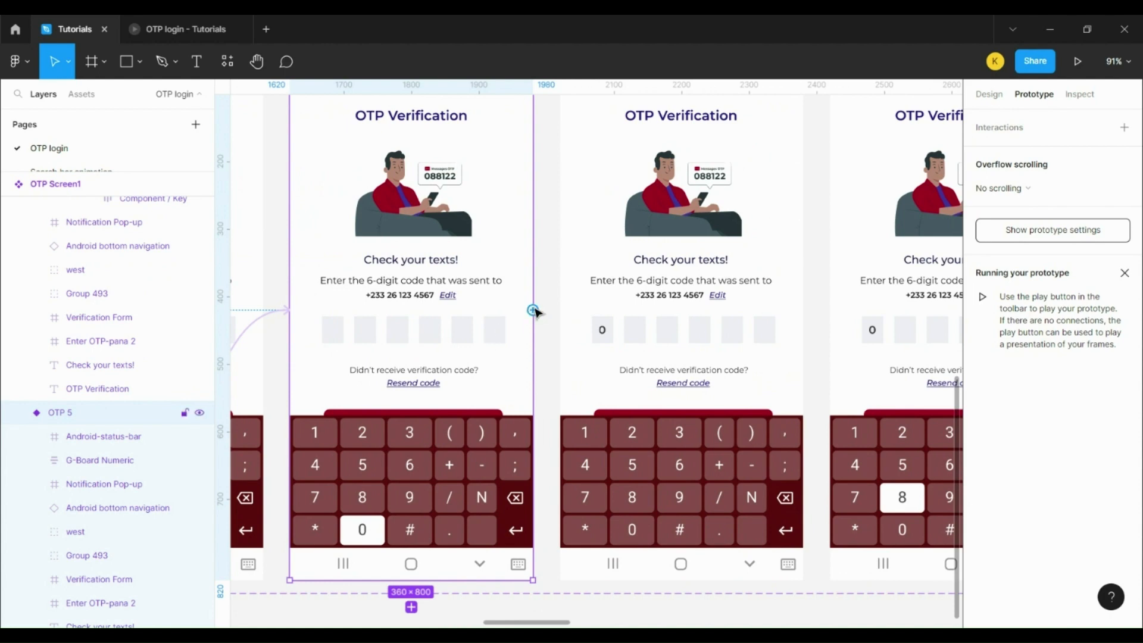
{"action": "left_click_drag", "start_coordinate": [534, 310], "coordinate": [681, 323]}
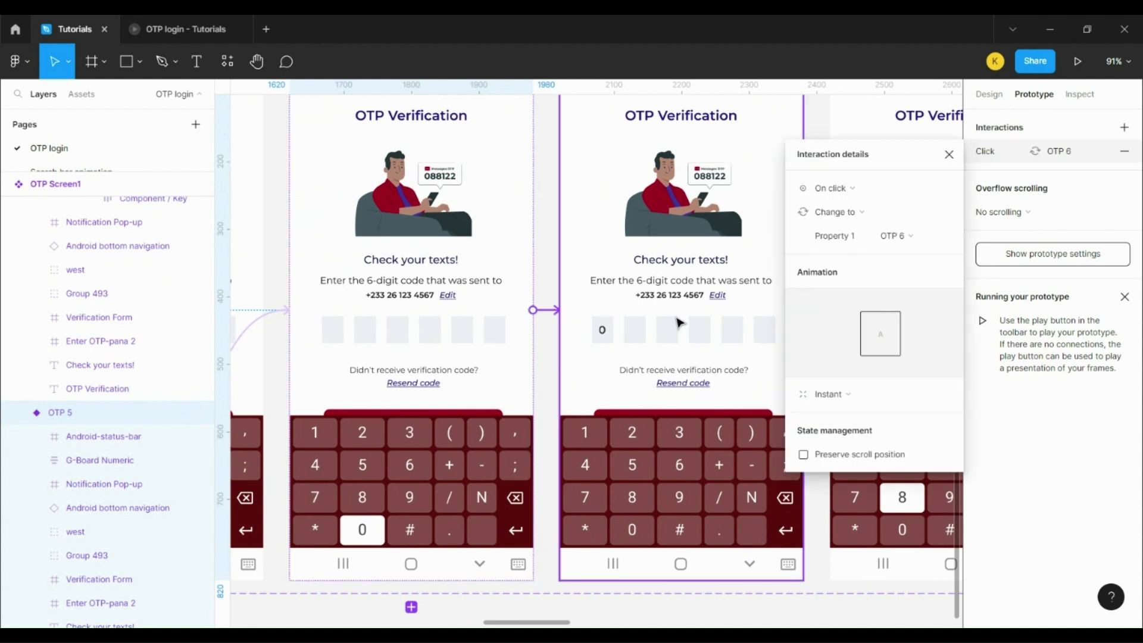
{"action": "left_click", "coordinate": [862, 189]}
{"action": "left_click", "coordinate": [839, 373]}
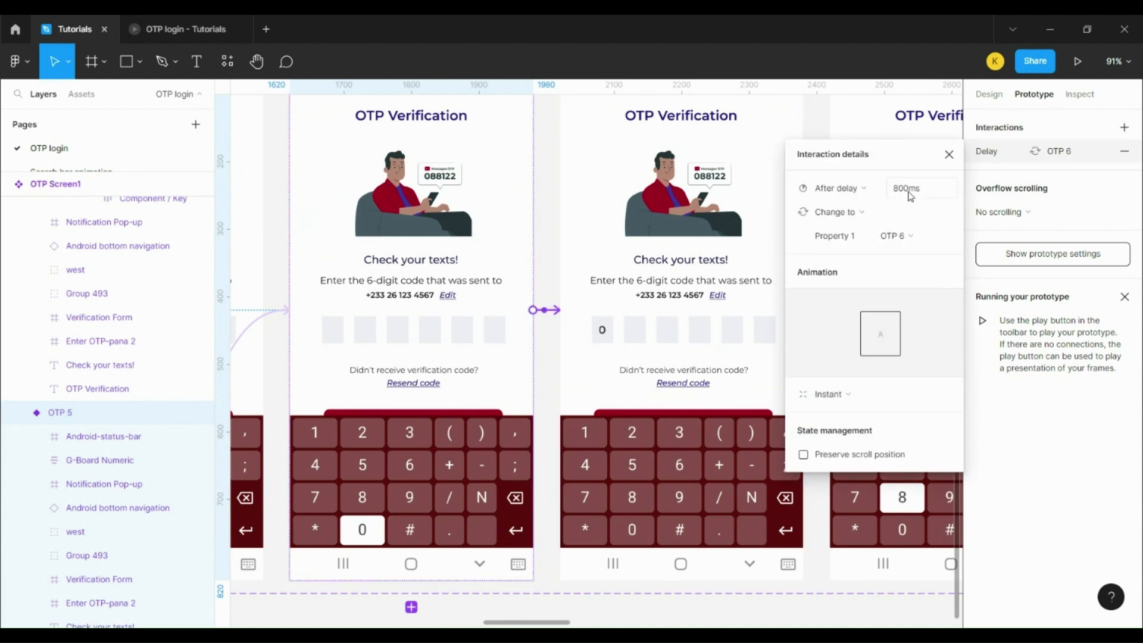
{"action": "left_click", "coordinate": [901, 189]}
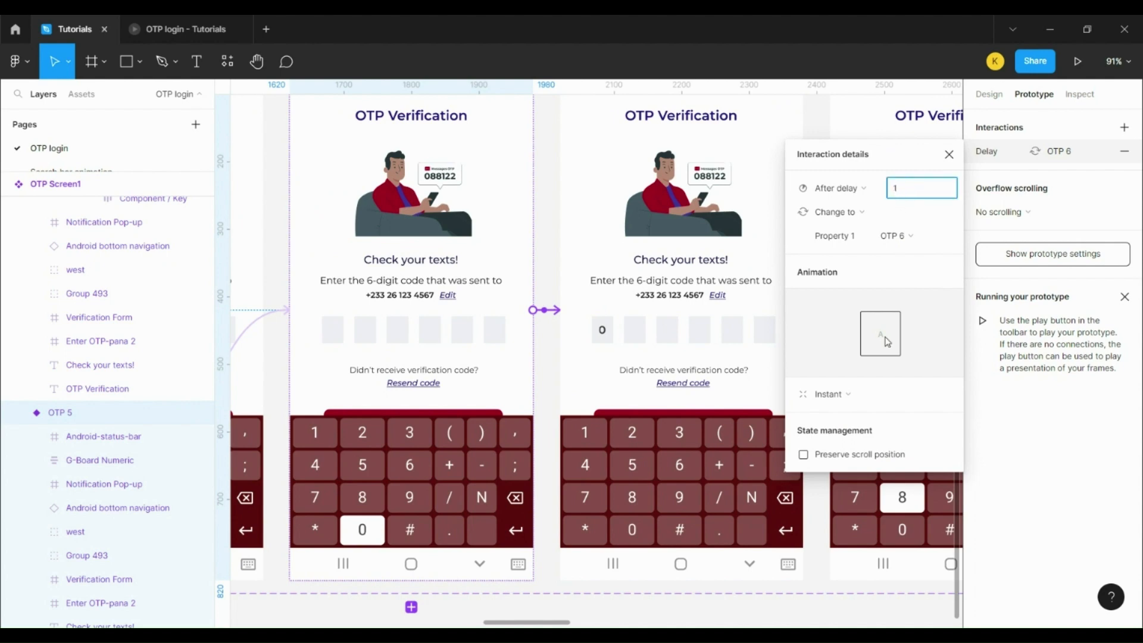
{"action": "type", "text": "1"}
{"action": "left_click", "coordinate": [858, 396]}
{"action": "left_click", "coordinate": [867, 428]}
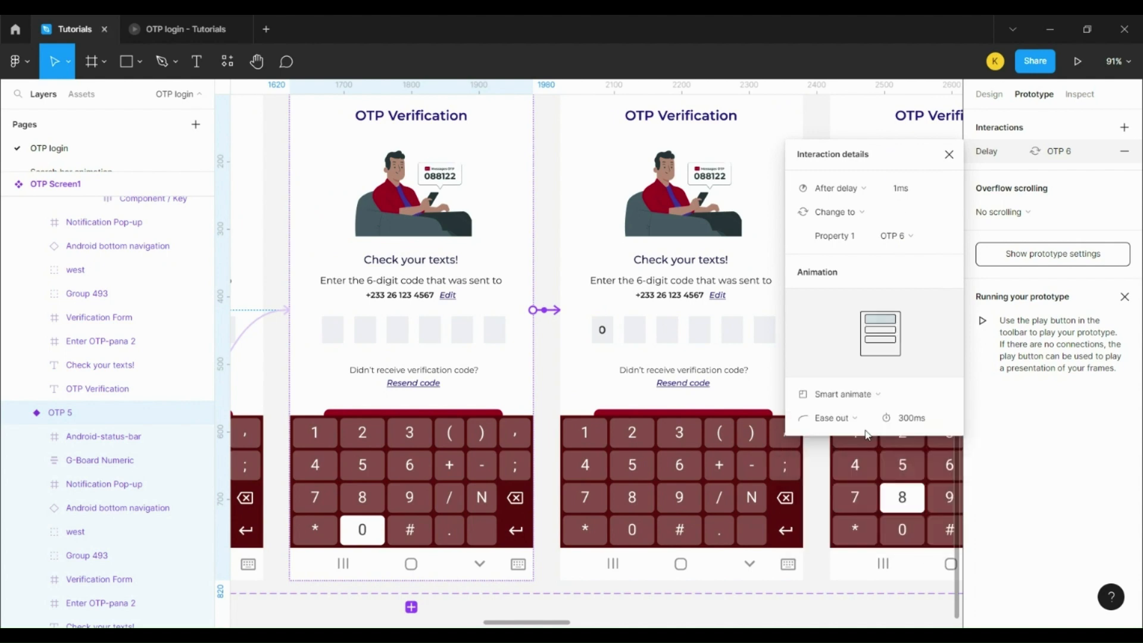
{"action": "left_click", "coordinate": [931, 420]}
{"action": "type", "text": "50"}
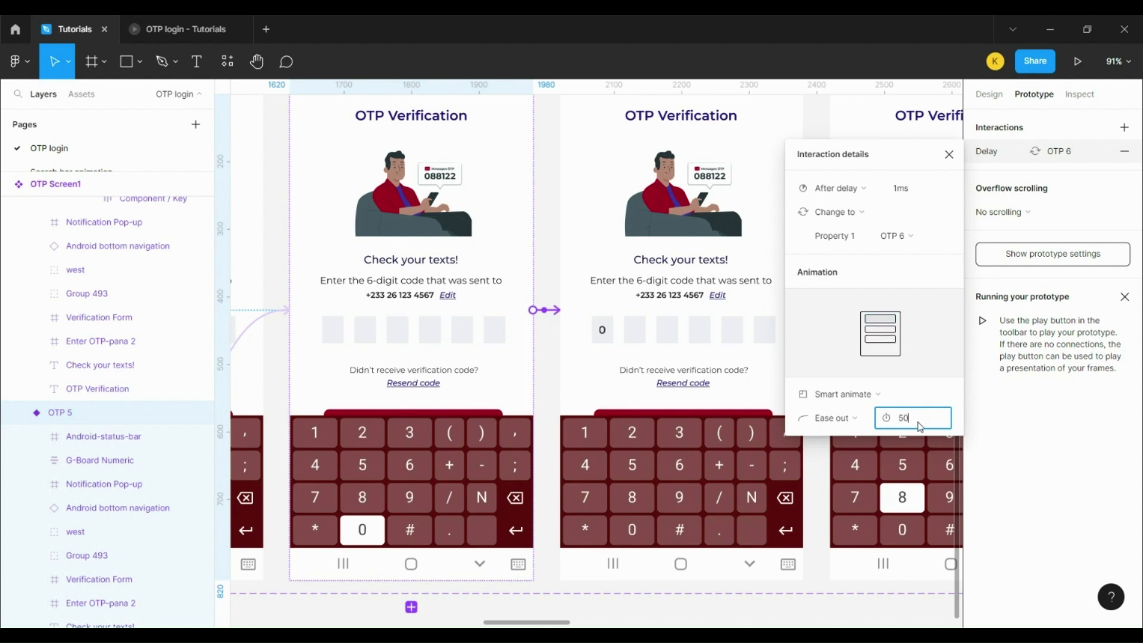
{"action": "left_click", "coordinate": [639, 245]}
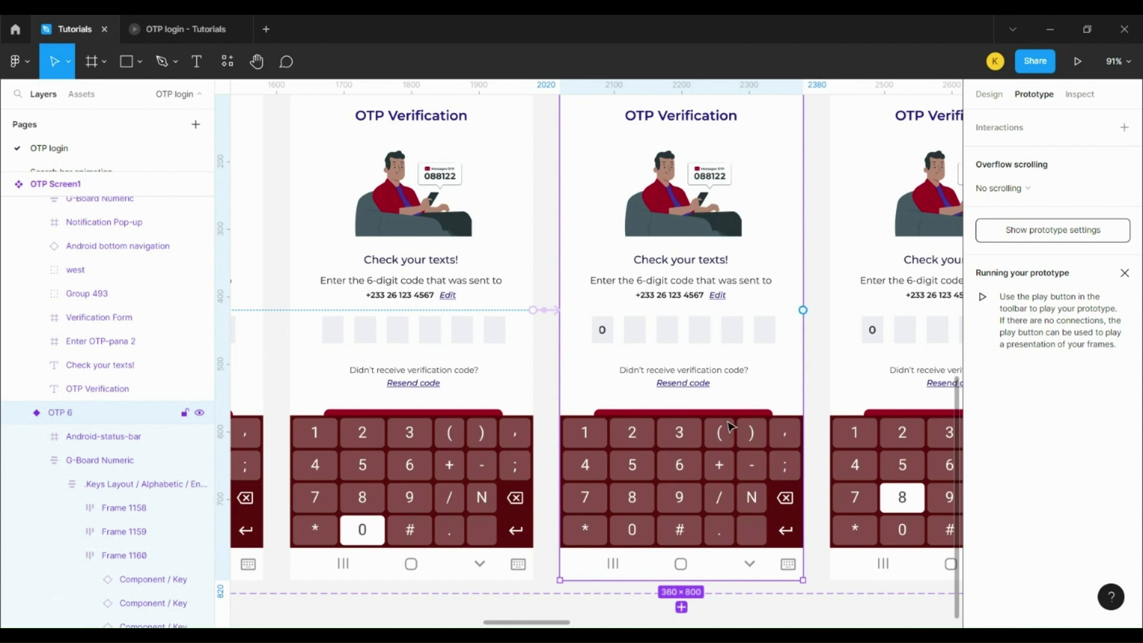
Step: Link OTP 6's 8 key to OTP 7 on click with an Instant transition
{"action": "left_click", "coordinate": [654, 510]}
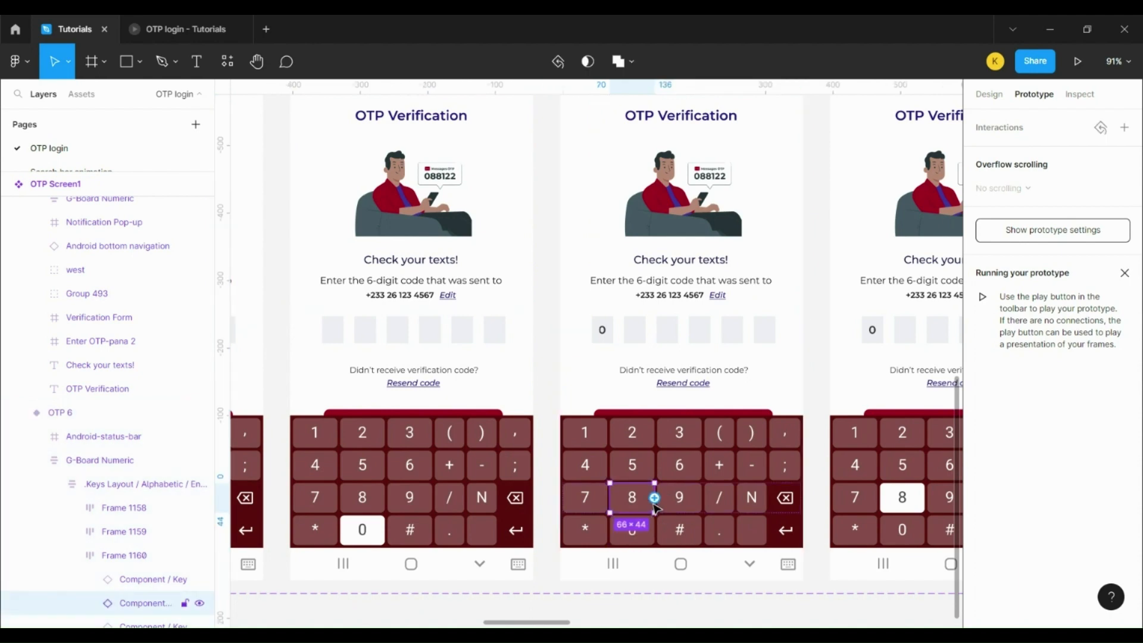
{"action": "left_click_drag", "start_coordinate": [654, 497], "coordinate": [955, 405]}
{"action": "left_click_drag", "start_coordinate": [825, 409], "coordinate": [691, 395]}
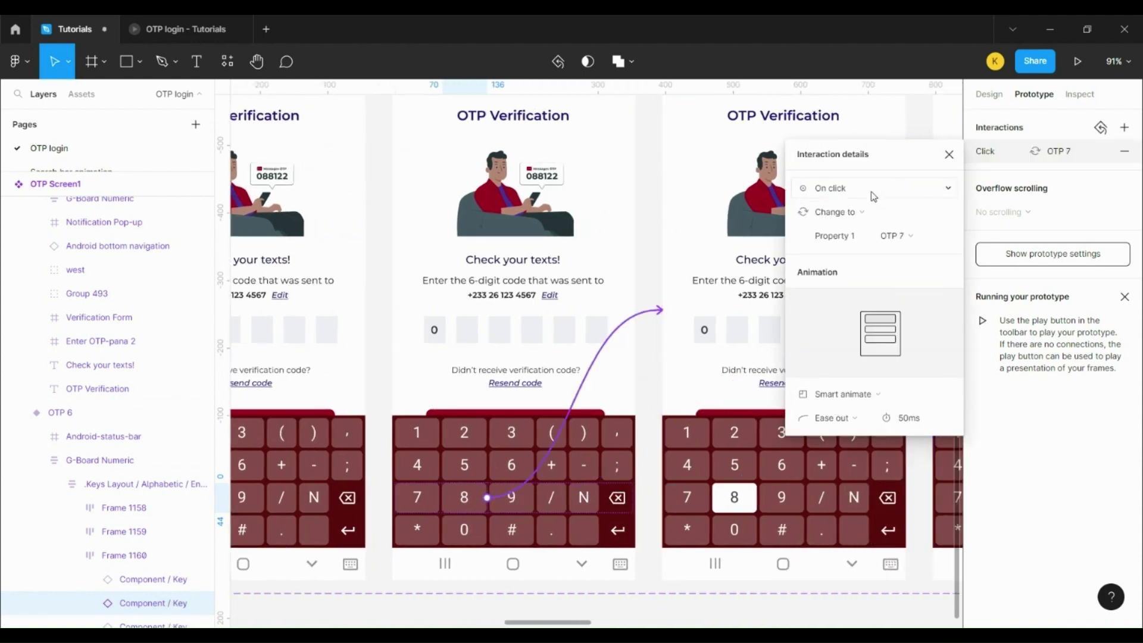
{"action": "left_click", "coordinate": [842, 189]}
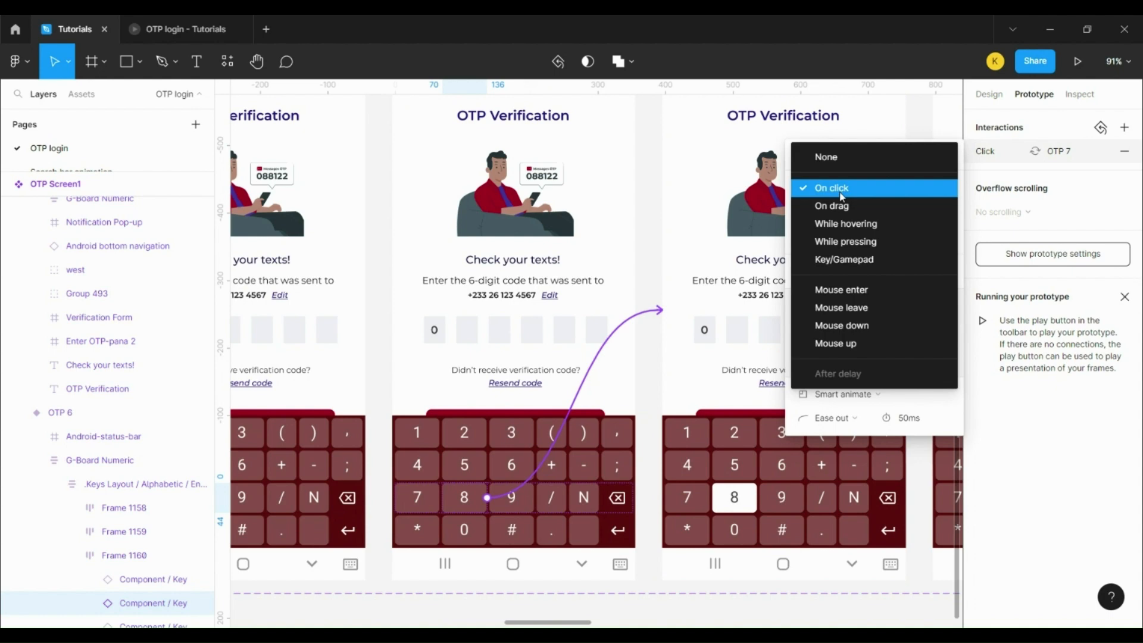
{"action": "left_click", "coordinate": [866, 402]}
{"action": "left_click", "coordinate": [866, 396]}
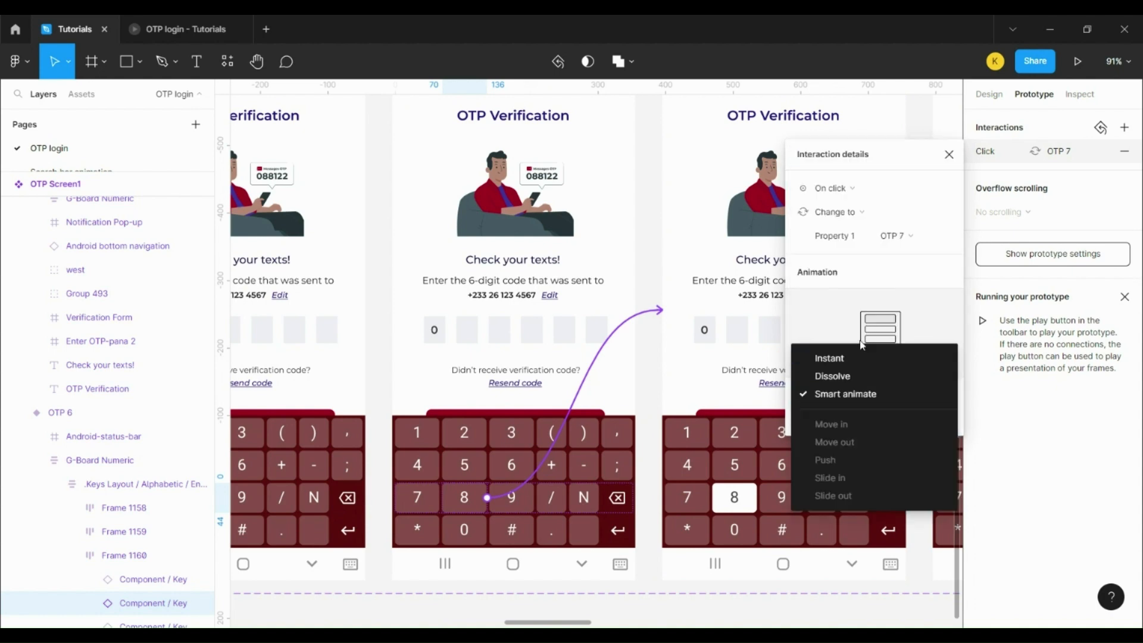
{"action": "left_click", "coordinate": [857, 359]}
Step: Make OTP 7 auto-advance to OTP 8 after 1ms with Smart animate
{"action": "left_click_drag", "start_coordinate": [543, 622], "coordinate": [587, 620]}
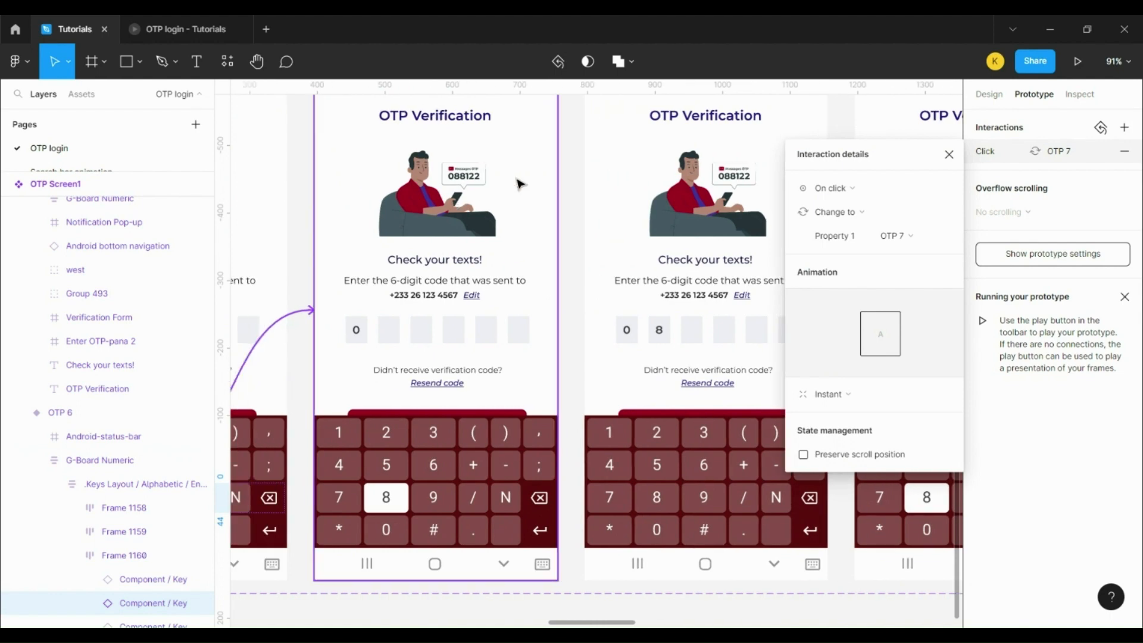
{"action": "left_click", "coordinate": [518, 183]}
{"action": "left_click_drag", "start_coordinate": [557, 310], "coordinate": [634, 292]}
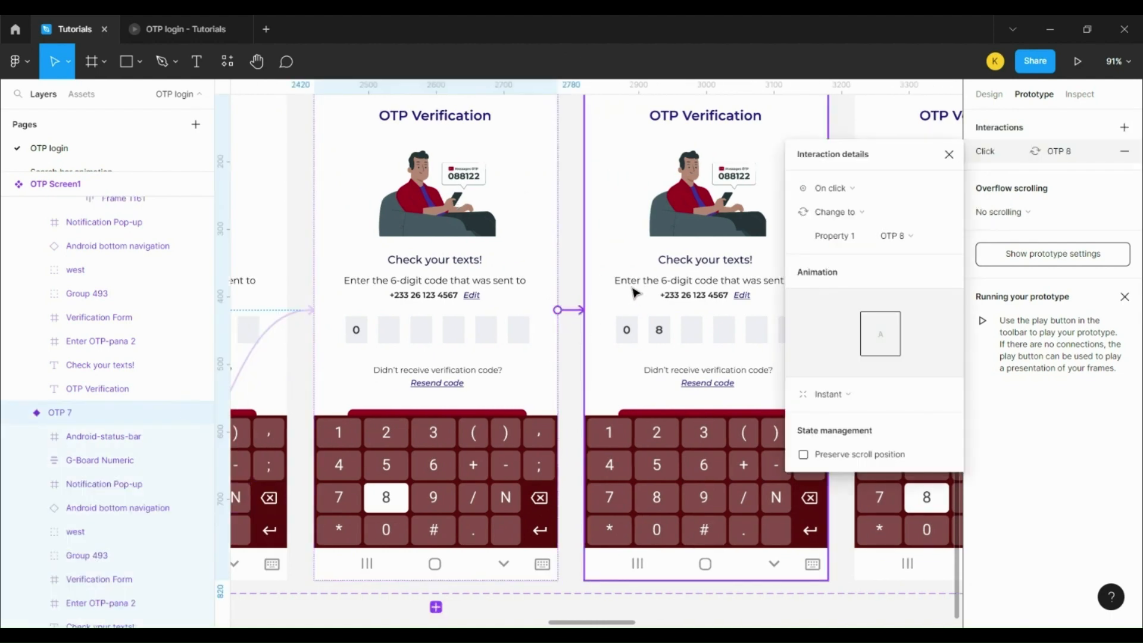
{"action": "left_click", "coordinate": [848, 188]}
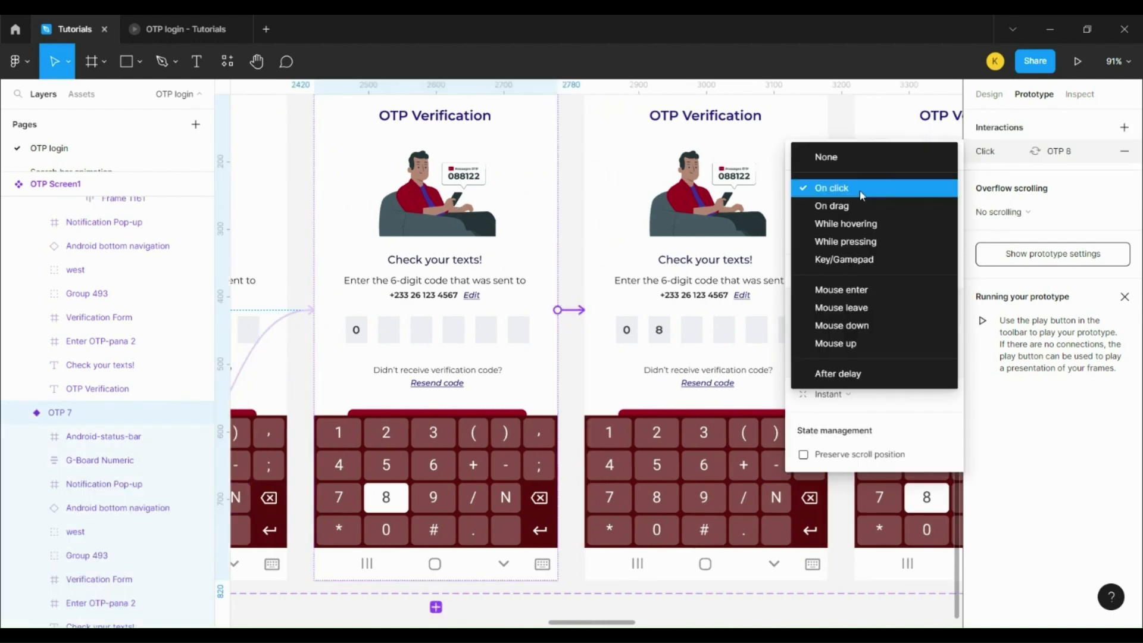
{"action": "left_click", "coordinate": [883, 374]}
{"action": "left_click", "coordinate": [920, 190]}
{"action": "type", "text": "1"}
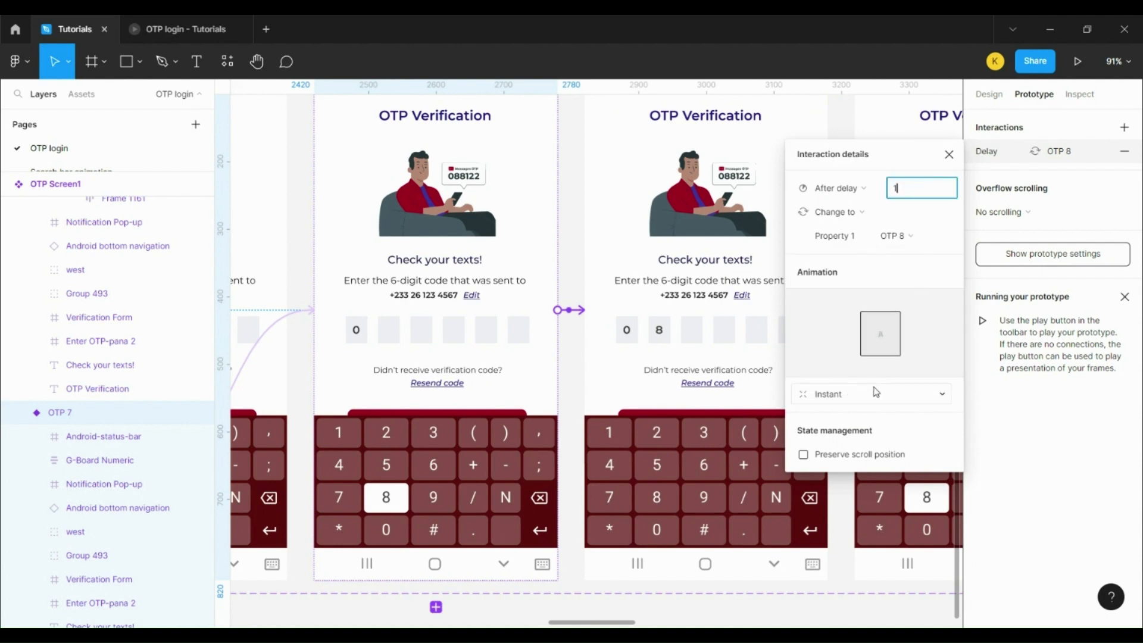
{"action": "left_click", "coordinate": [870, 394]}
{"action": "left_click", "coordinate": [858, 429]}
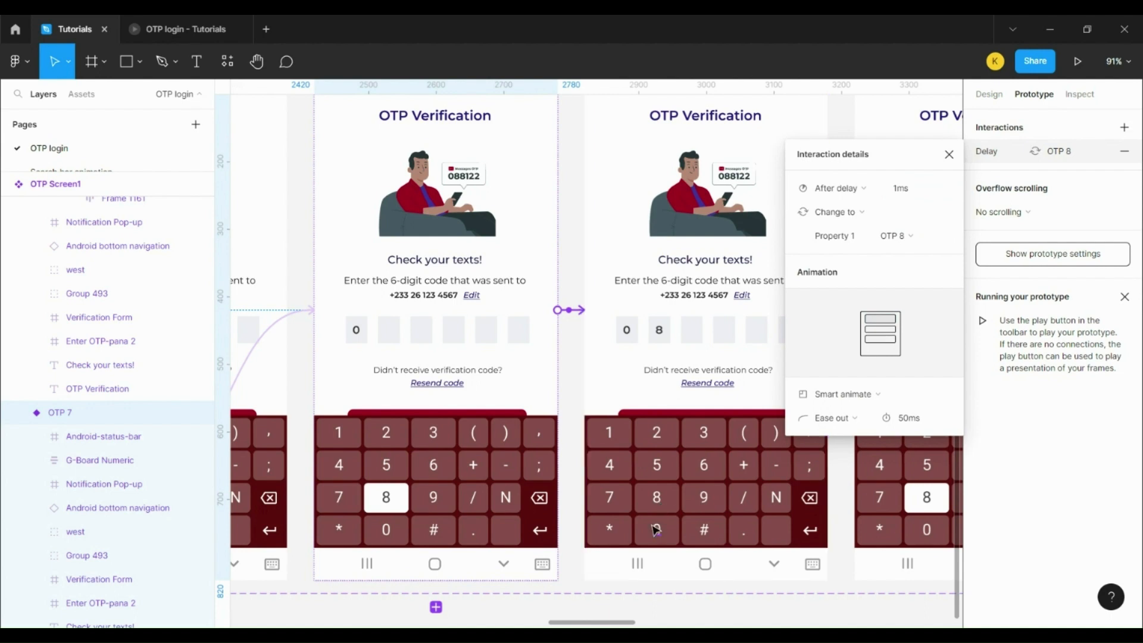
{"action": "left_click", "coordinate": [655, 506], "text": "ctrl"}
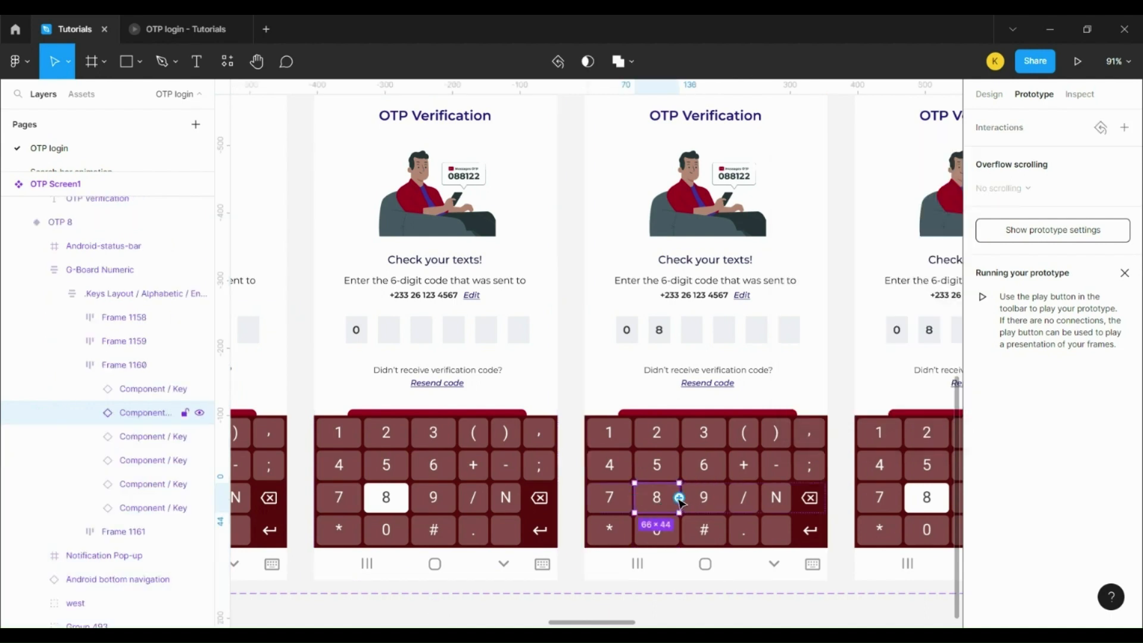
Step: Link OTP 8's 8 key to OTP 9 with an Instant switch
{"action": "left_click_drag", "start_coordinate": [679, 498], "coordinate": [873, 430]}
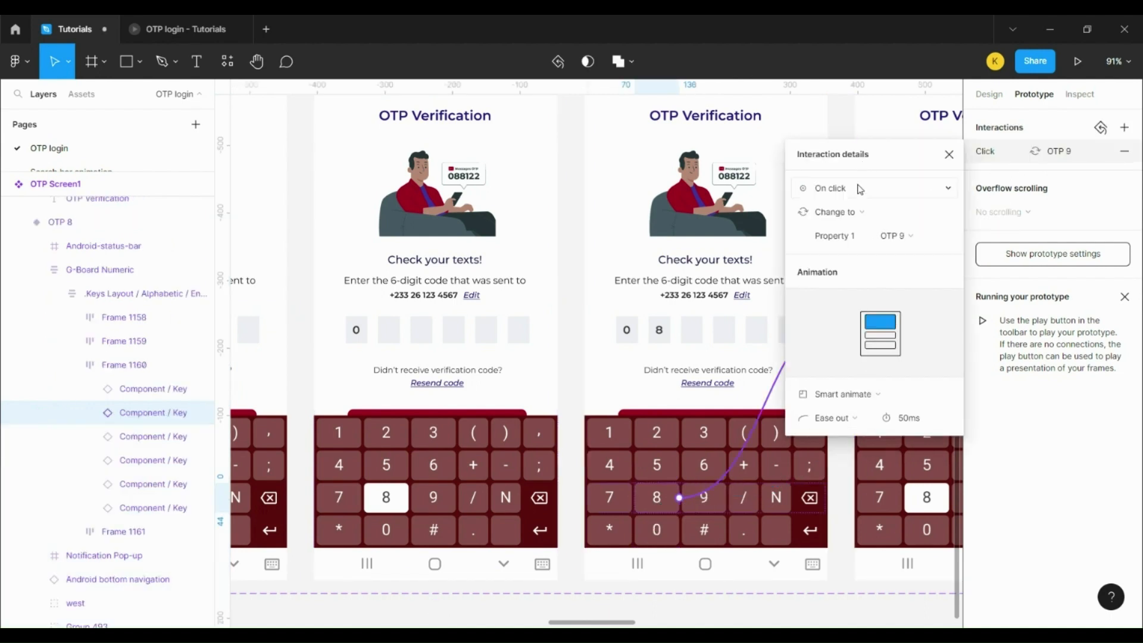
{"action": "left_click", "coordinate": [830, 393]}
{"action": "left_click", "coordinate": [832, 393]}
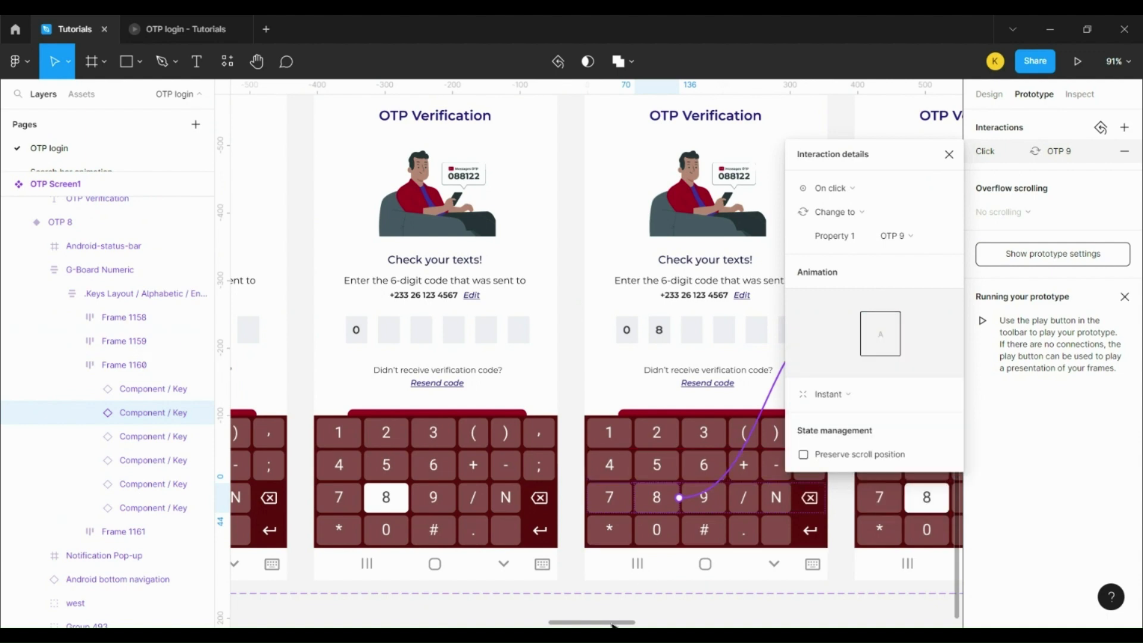
Step: Make OTP 9 auto-advance to OTP 10 after 1ms with Smart animate
{"action": "left_click_drag", "start_coordinate": [612, 620], "coordinate": [676, 619]}
{"action": "left_click", "coordinate": [583, 369]}
{"action": "left_click_drag", "start_coordinate": [585, 310], "coordinate": [678, 314]}
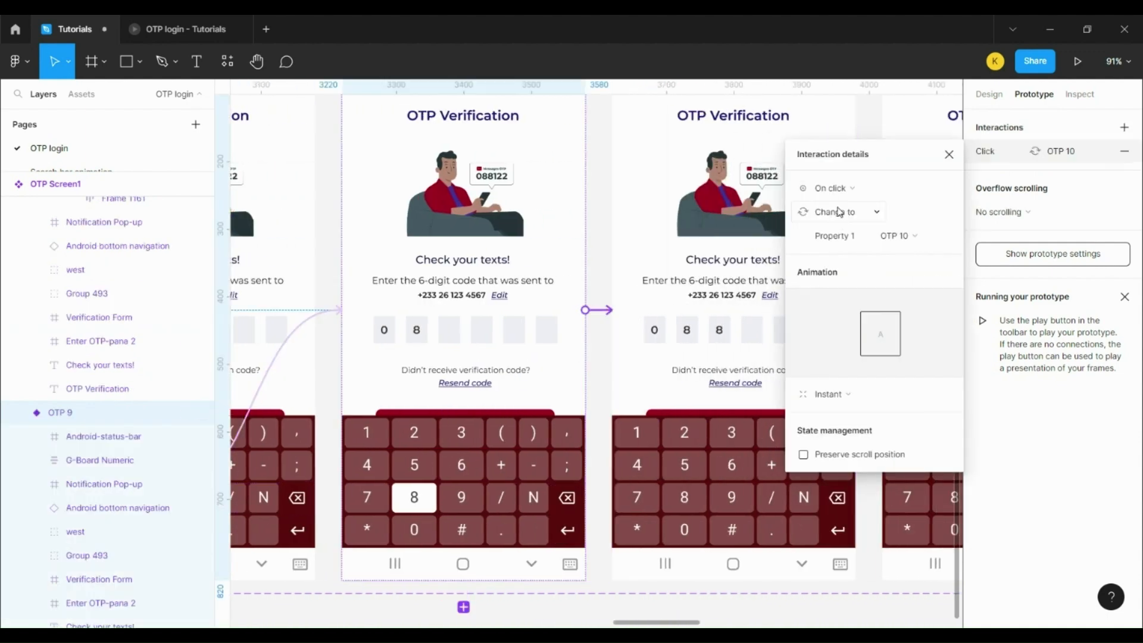
{"action": "left_click", "coordinate": [831, 188]}
{"action": "left_click", "coordinate": [862, 373]}
{"action": "left_click", "coordinate": [904, 198]}
{"action": "key", "text": "ctrl+a"}
{"action": "type", "text": "1"}
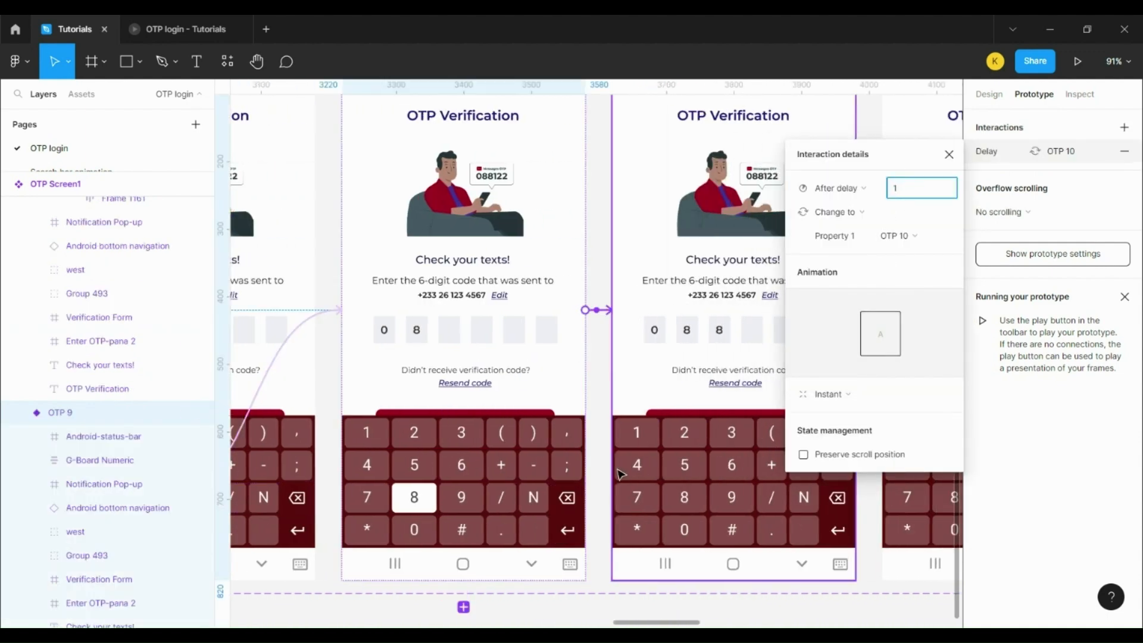
{"action": "left_click", "coordinate": [848, 394]}
{"action": "left_click", "coordinate": [797, 458]}
{"action": "left_click", "coordinate": [797, 459]}
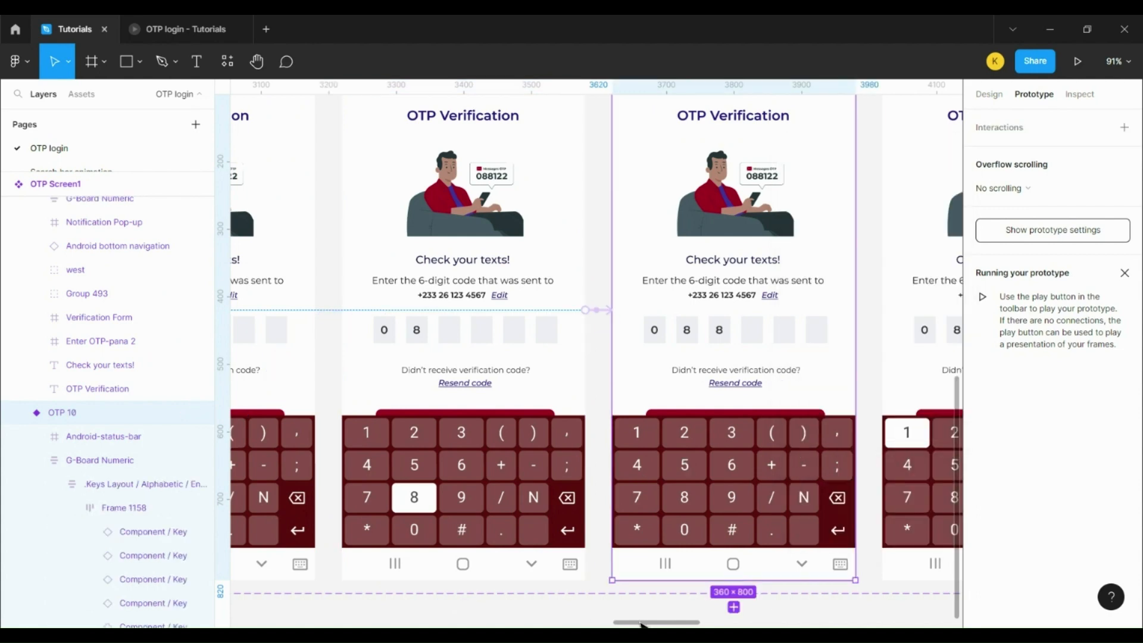
Step: Link OTP 10's 8 key to OTP 11 with an Instant switch
{"action": "left_click_drag", "start_coordinate": [641, 625], "coordinate": [678, 625]}
{"action": "left_click", "coordinate": [405, 505], "text": "ctrl"}
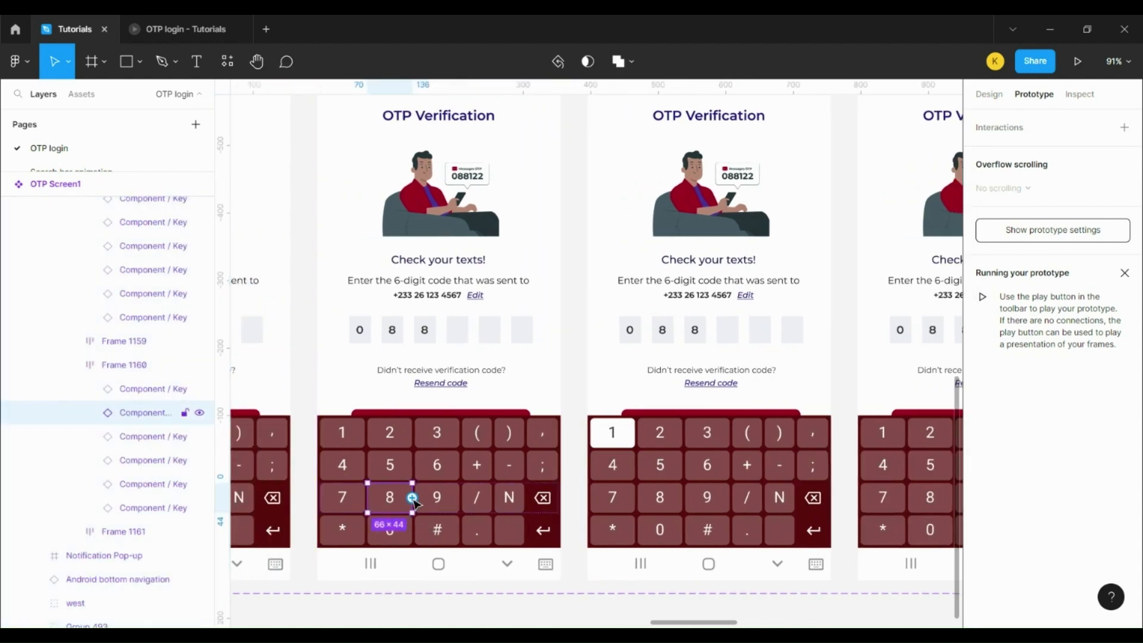
{"action": "left_click_drag", "start_coordinate": [412, 498], "coordinate": [586, 311]}
{"action": "left_click", "coordinate": [838, 390]}
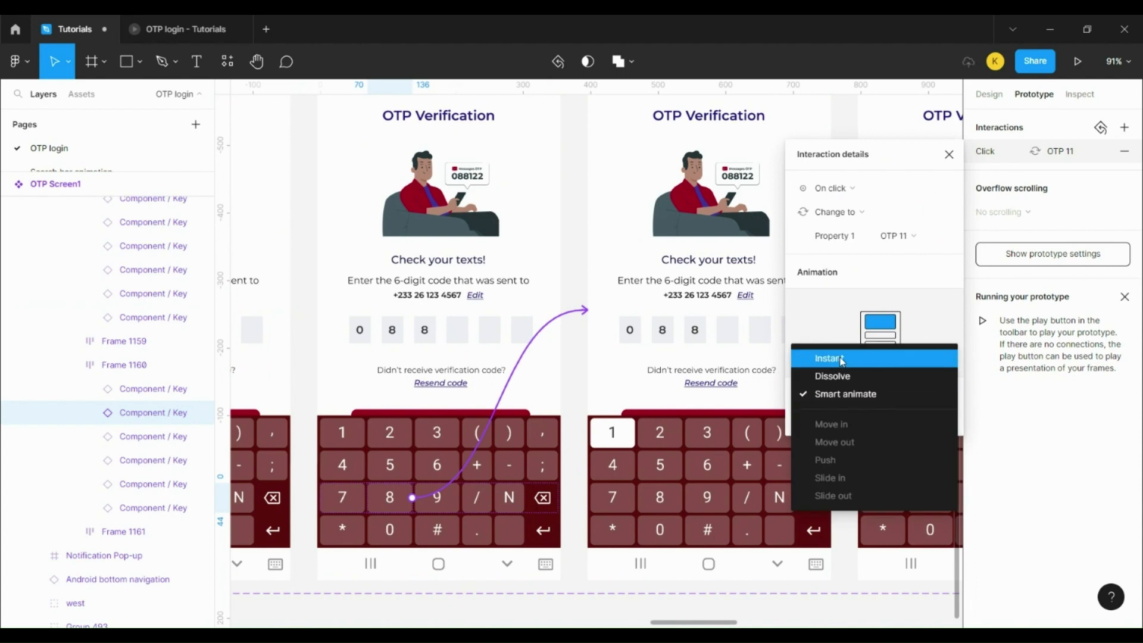
{"action": "left_click", "coordinate": [842, 360]}
Step: Make OTP 11 auto-advance to OTP 12 after 1ms with Smart animate
{"action": "left_click_drag", "start_coordinate": [693, 623], "coordinate": [737, 622]}
{"action": "left_click", "coordinate": [470, 357]}
{"action": "left_click_drag", "start_coordinate": [483, 309], "coordinate": [611, 306]}
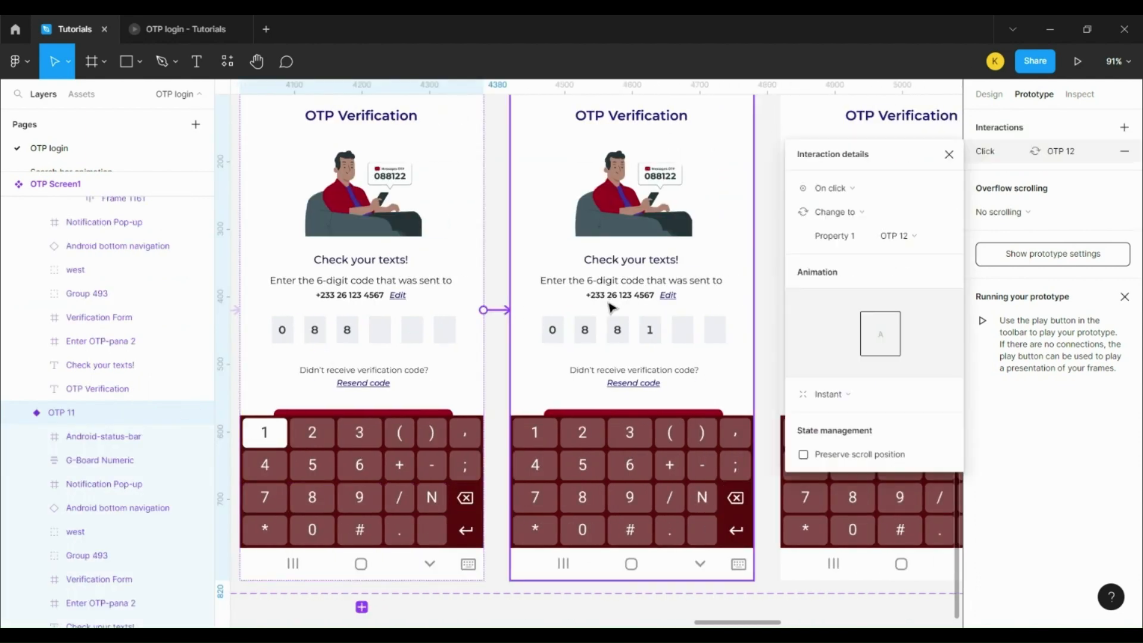
{"action": "left_click", "coordinate": [831, 189]}
{"action": "left_click", "coordinate": [830, 373]}
{"action": "left_click", "coordinate": [899, 188]}
{"action": "type", "text": "1"}
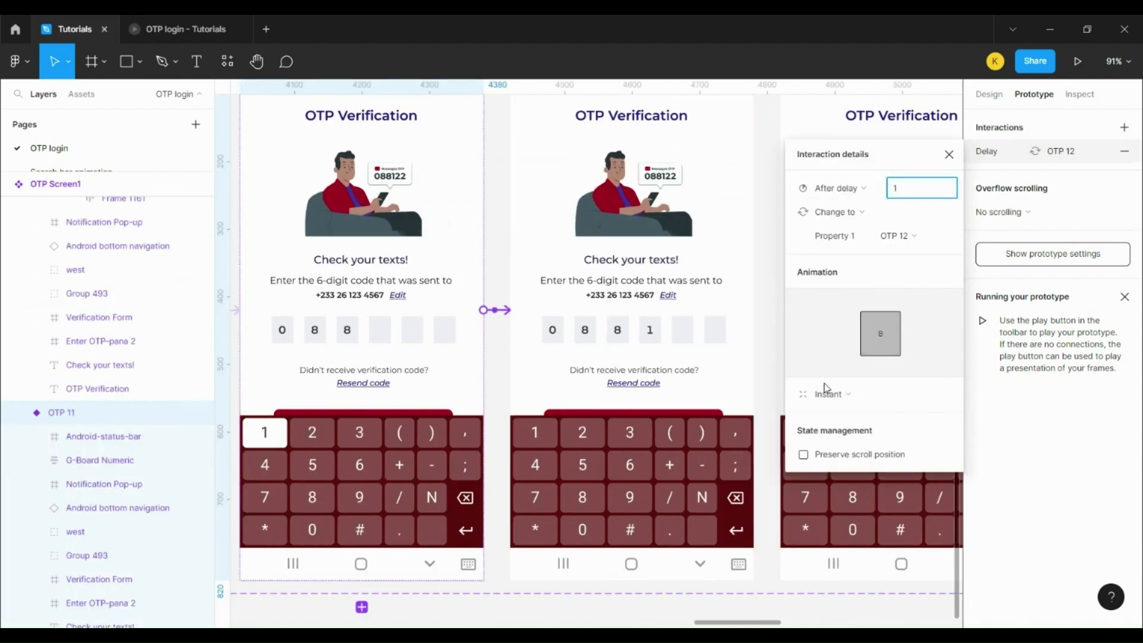
{"action": "left_click", "coordinate": [827, 389]}
{"action": "left_click", "coordinate": [834, 427]}
{"action": "left_click", "coordinate": [636, 512]}
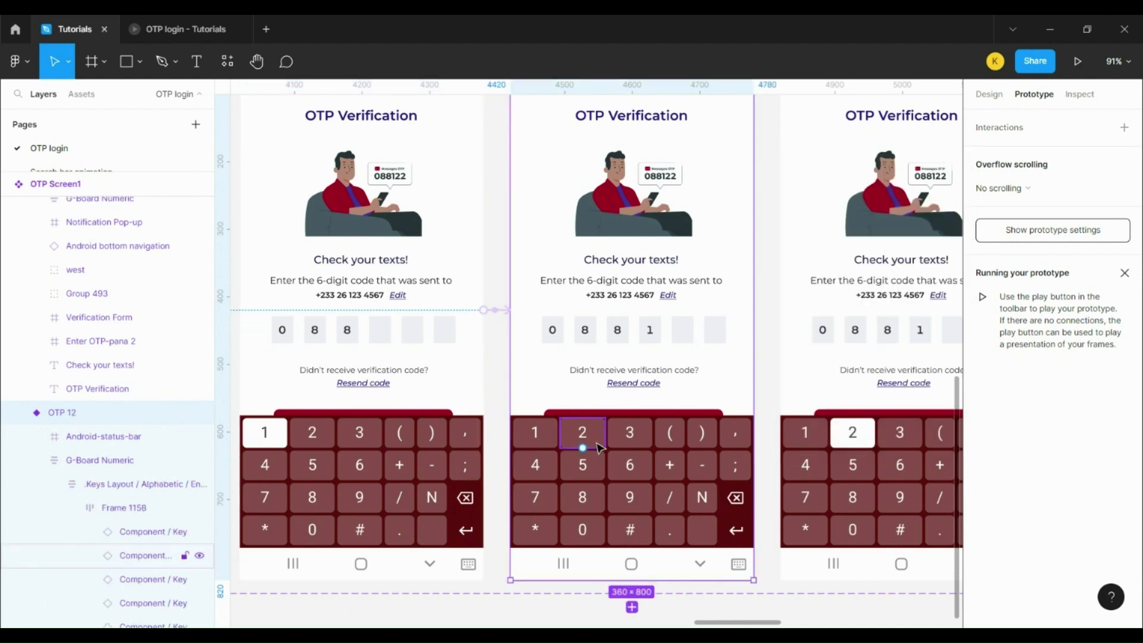
Step: Connect OTP 12 to OTP 13, and make OTP 13 auto-advance to OTP 14 after 1ms, Smart animate
{"action": "left_click_drag", "start_coordinate": [582, 447], "coordinate": [783, 310]}
{"action": "left_click_drag", "start_coordinate": [726, 623], "coordinate": [780, 623]}
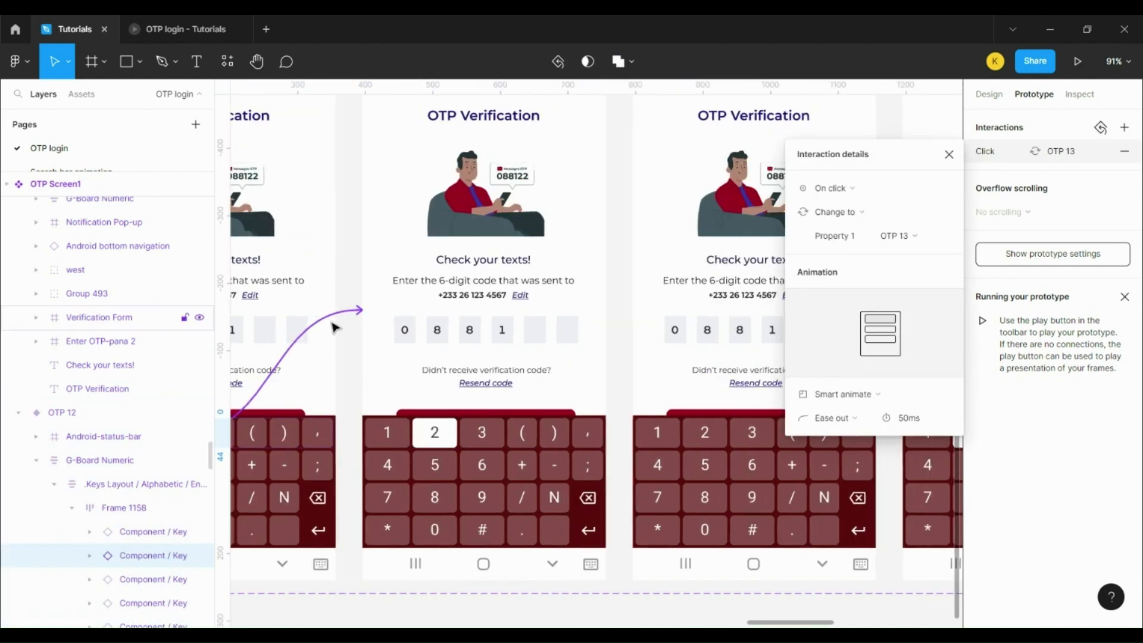
{"action": "left_click", "coordinate": [843, 394]}
{"action": "left_click", "coordinate": [831, 357]}
{"action": "left_click", "coordinate": [564, 360]}
{"action": "left_click_drag", "start_coordinate": [605, 309], "coordinate": [710, 299]}
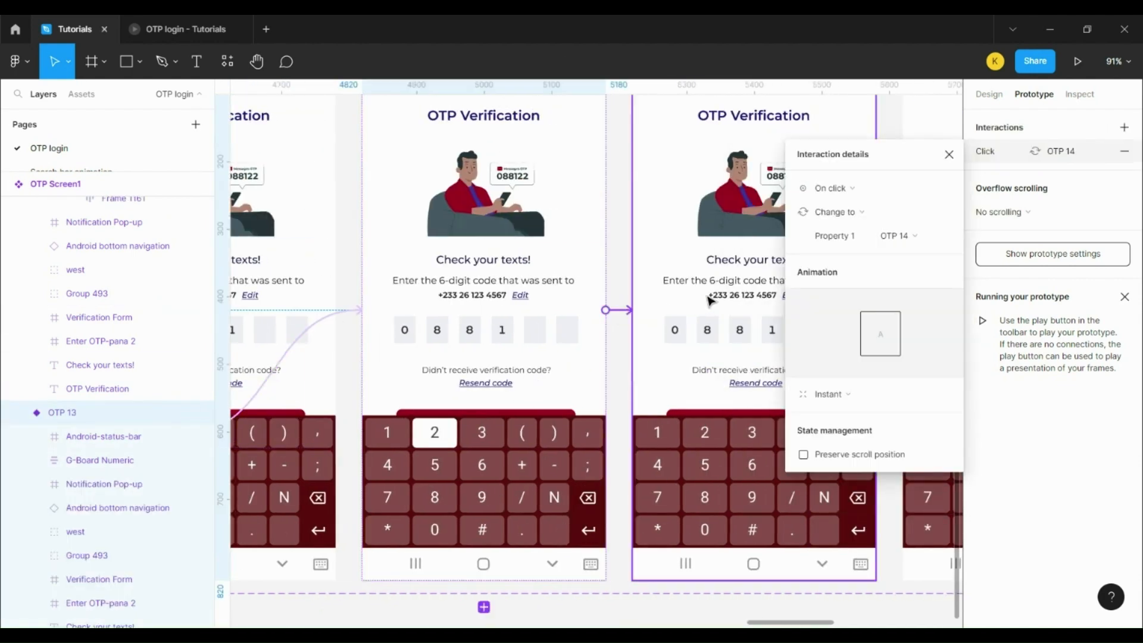
{"action": "left_click", "coordinate": [831, 188]}
{"action": "left_click", "coordinate": [842, 342]}
{"action": "left_click", "coordinate": [910, 189]}
{"action": "type", "text": "1"}
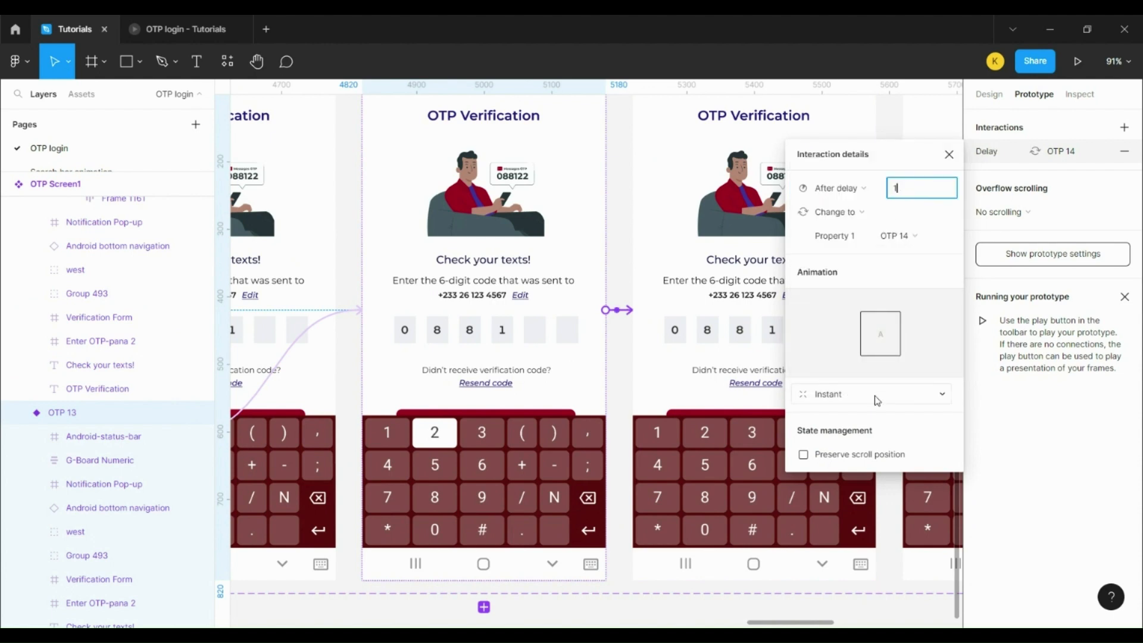
{"action": "left_click", "coordinate": [877, 400]}
{"action": "left_click", "coordinate": [849, 429]}
Step: Make tapping key 2 on OTP 14 go to OTP 15
{"action": "scroll", "coordinate": [538, 595], "scroll_direction": "right", "scroll_amount": 5}
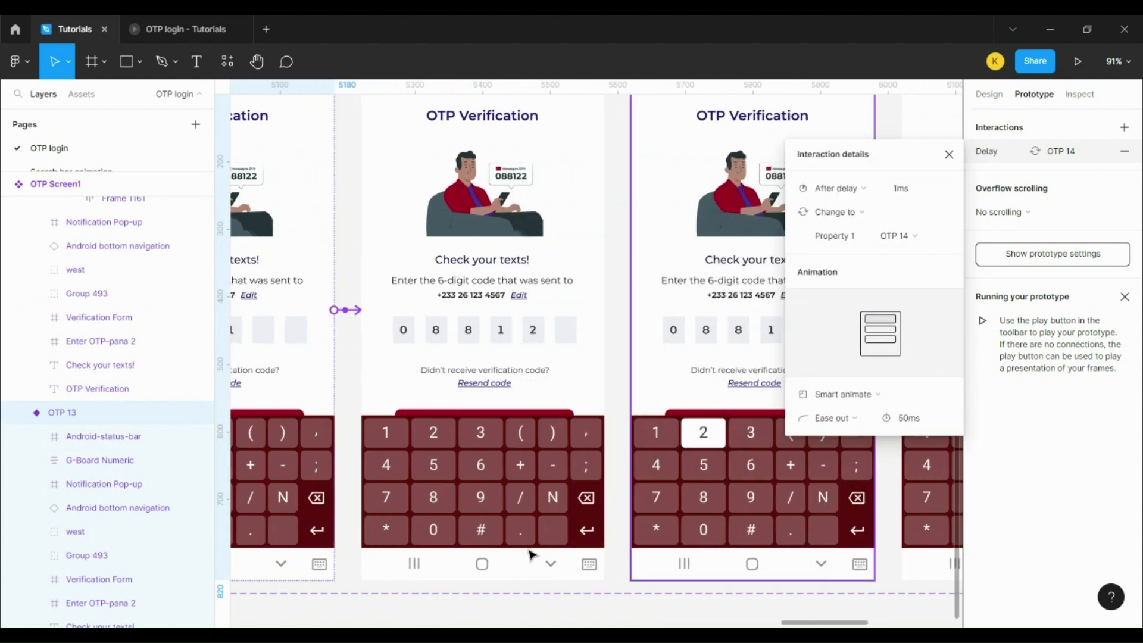
{"action": "left_click", "coordinate": [433, 432], "text": "ctrl"}
{"action": "left_click_drag", "start_coordinate": [455, 432], "coordinate": [702, 310]}
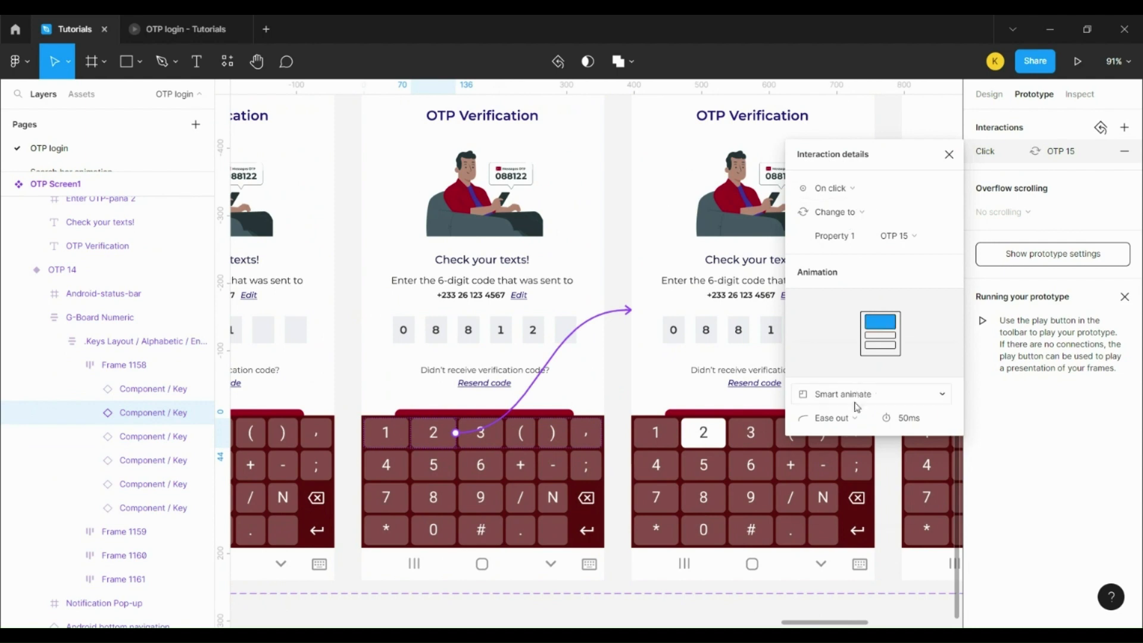
Step: Make OTP 15 auto-advance to OTP 16 after an 800ms delay with Smart animate
{"action": "scroll", "coordinate": [791, 620], "scroll_direction": "right", "scroll_amount": 5}
{"action": "left_click", "coordinate": [510, 370]}
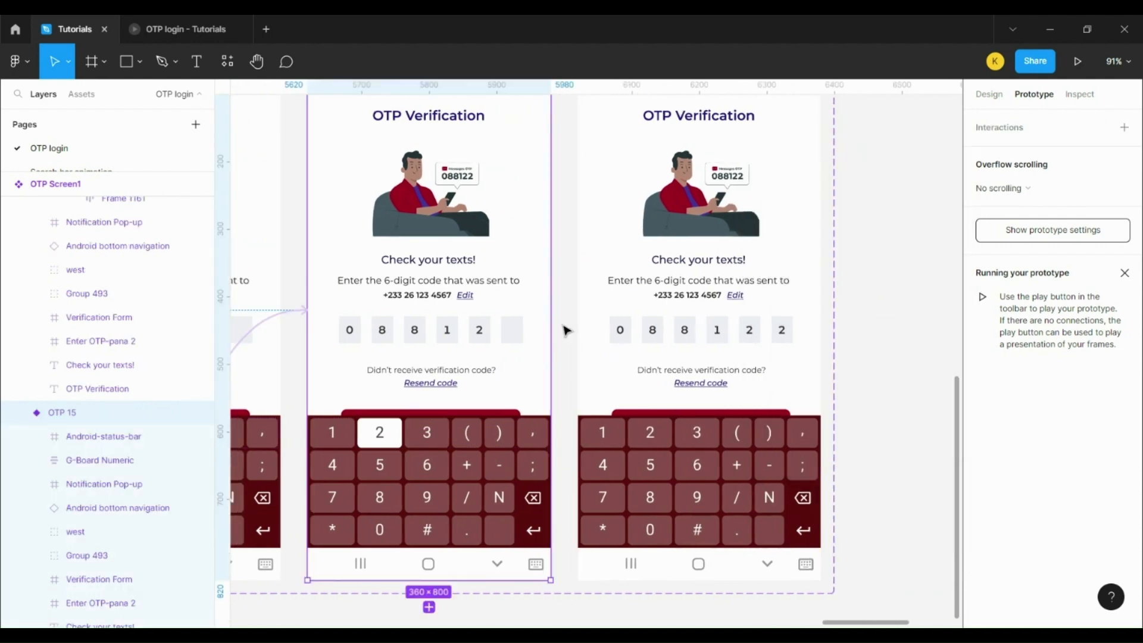
{"action": "left_click_drag", "start_coordinate": [550, 309], "coordinate": [689, 327]}
{"action": "left_click", "coordinate": [824, 188]}
{"action": "left_click", "coordinate": [830, 374]}
{"action": "left_click", "coordinate": [892, 195]}
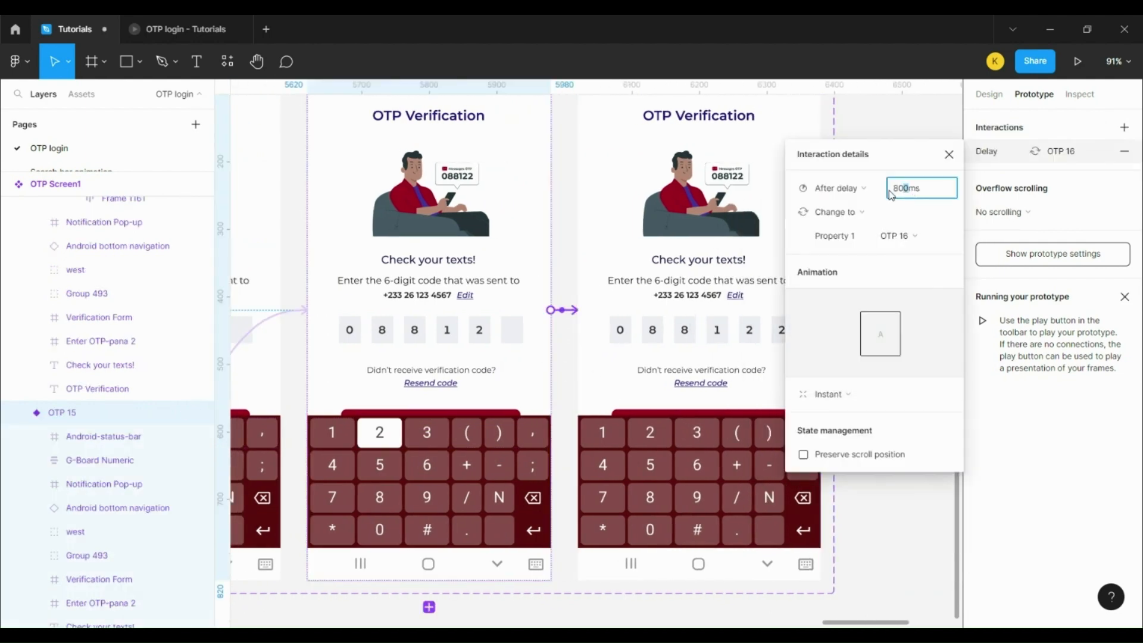
{"action": "left_click", "coordinate": [840, 393]}
{"action": "left_click", "coordinate": [834, 434]}
{"action": "left_click", "coordinate": [343, 618]}
{"action": "scroll", "coordinate": [342, 618], "scroll_direction": "down", "scroll_amount": 5}
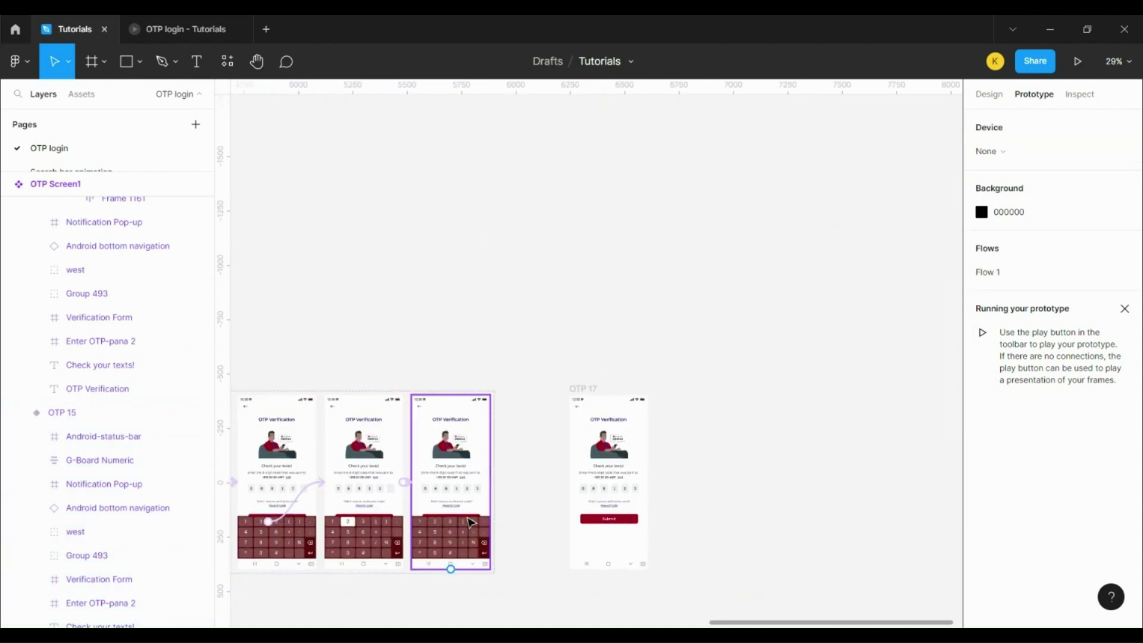
Step: Move OTP 17 down and line up Log in, OTP 17 and Welcome in one row
{"action": "scroll", "coordinate": [469, 506], "scroll_direction": "down", "scroll_amount": 3}
{"action": "left_click_drag", "start_coordinate": [593, 209], "coordinate": [391, 439]}
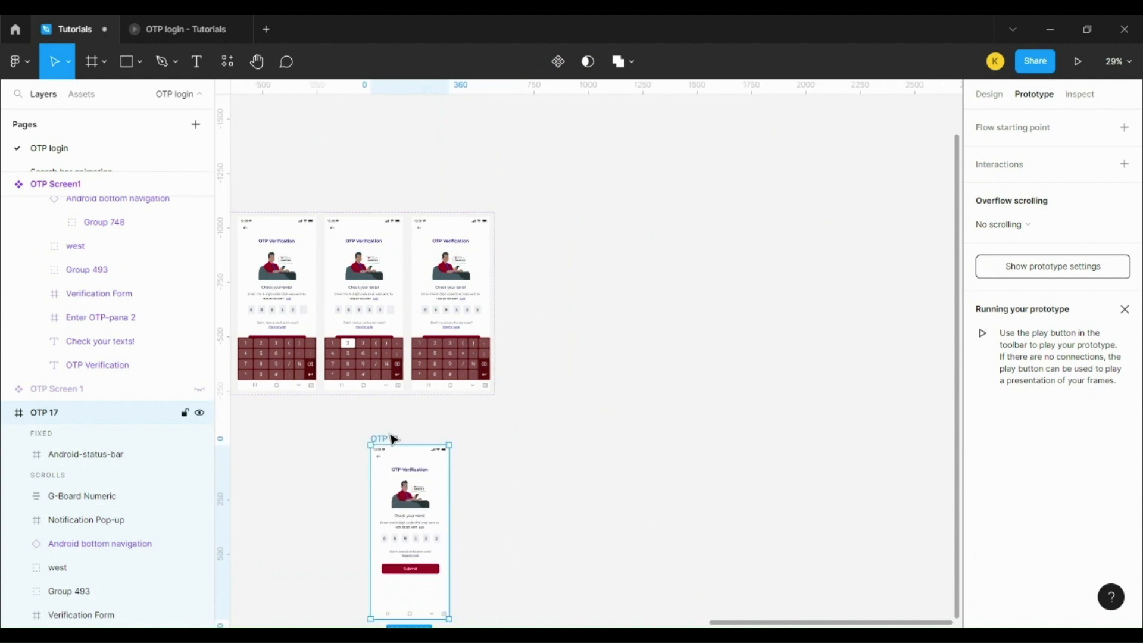
{"action": "left_click_drag", "start_coordinate": [736, 623], "coordinate": [374, 624]}
{"action": "scroll", "coordinate": [256, 366], "scroll_direction": "left", "scroll_amount": 7}
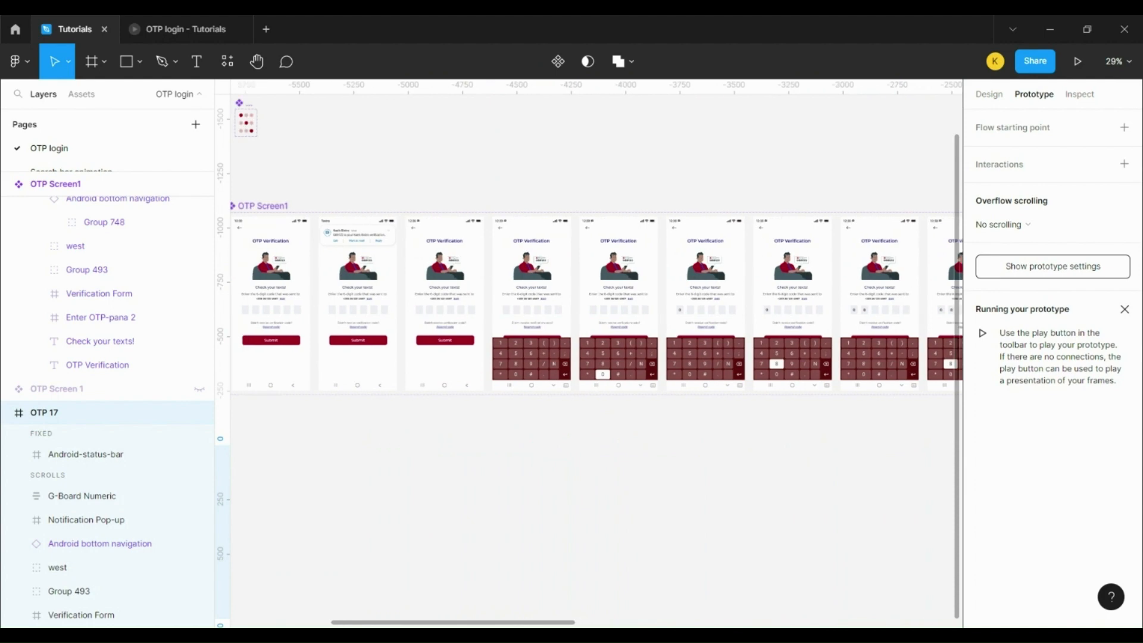
{"action": "scroll", "coordinate": [256, 366], "scroll_direction": "up", "scroll_amount": 5}
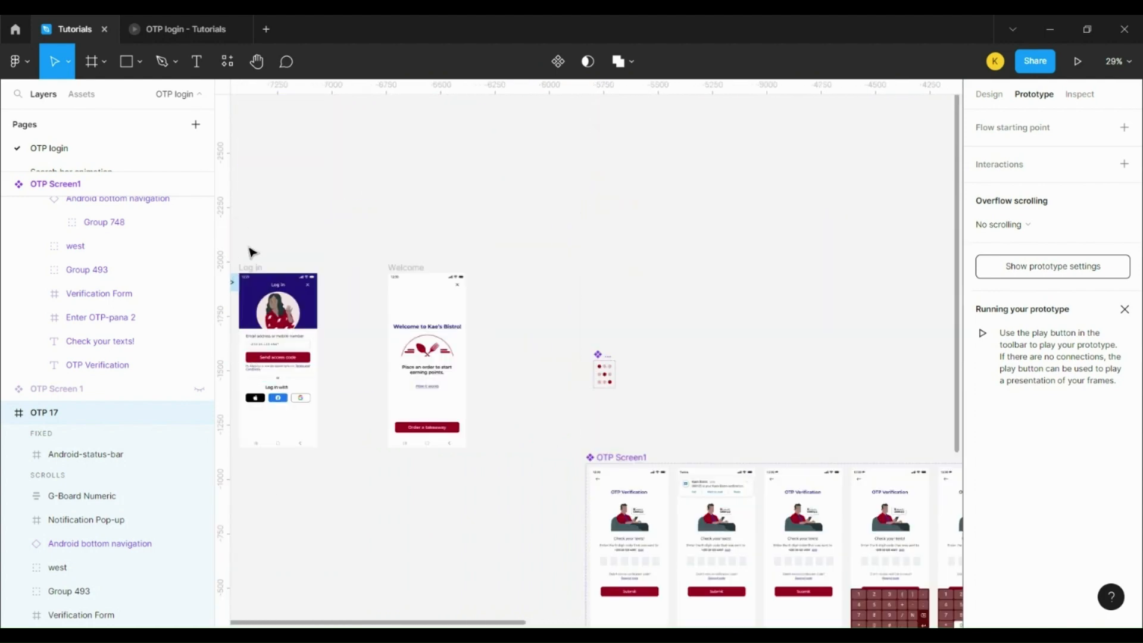
{"action": "left_click", "coordinate": [251, 267]}
{"action": "left_click", "coordinate": [410, 268], "text": "shift"}
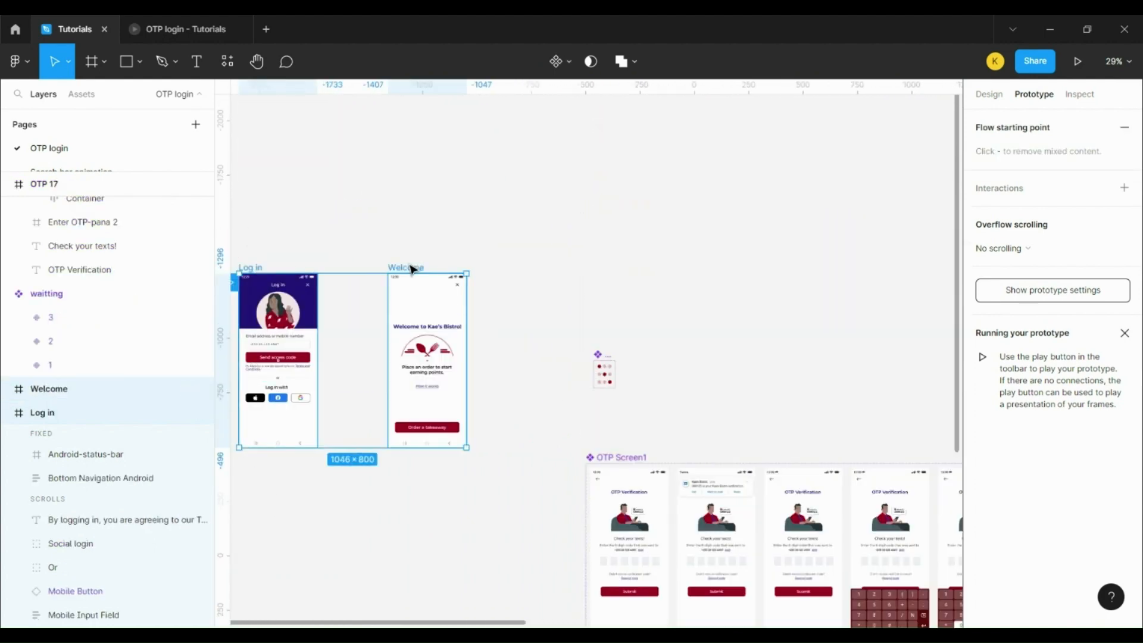
{"action": "left_click_drag", "start_coordinate": [411, 268], "coordinate": [838, 357]}
{"action": "left_click", "coordinate": [564, 316]}
{"action": "left_click", "coordinate": [525, 347]}
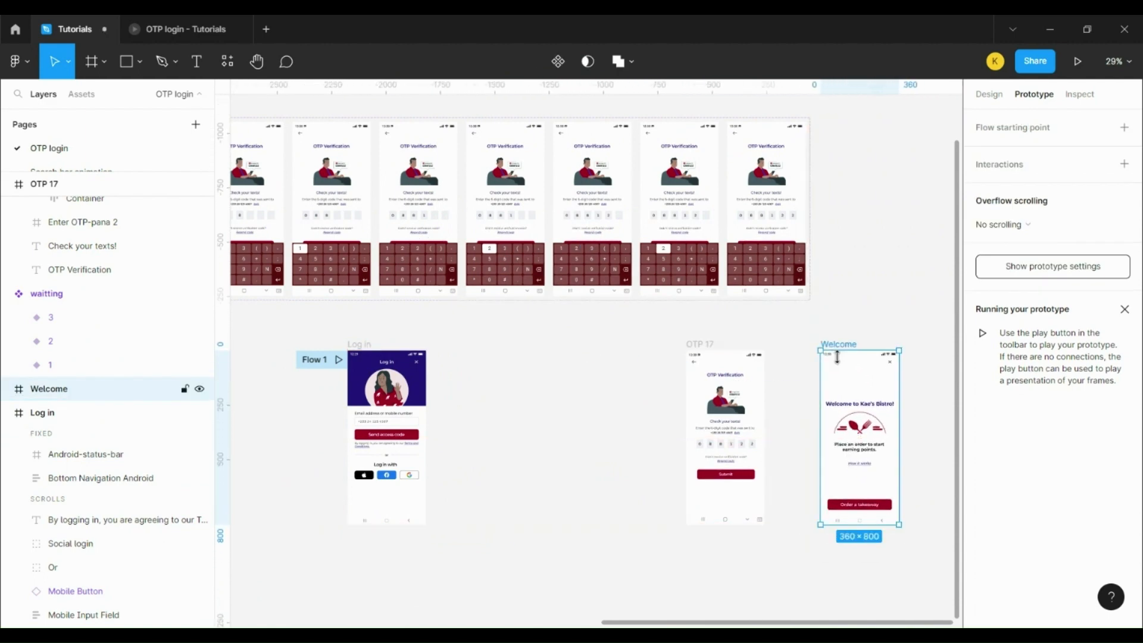
{"action": "left_click_drag", "start_coordinate": [709, 352], "coordinate": [480, 350]}
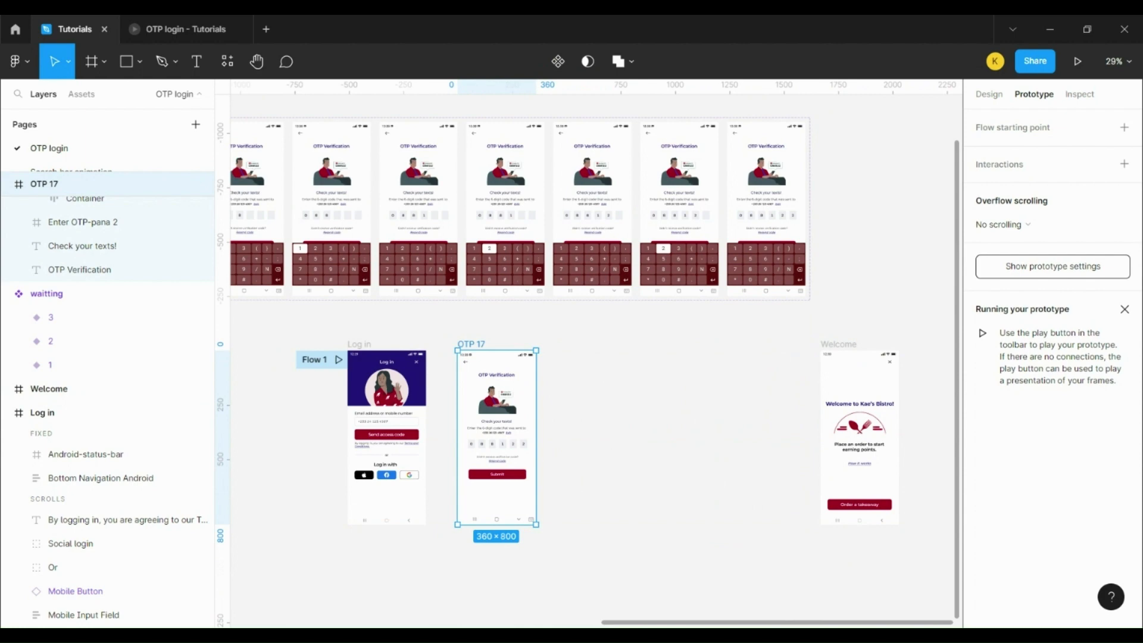
Step: Duplicate OTP 17 as OTP 18 and place it to the right of OTP 17
{"action": "key", "text": "ctrl+d"}
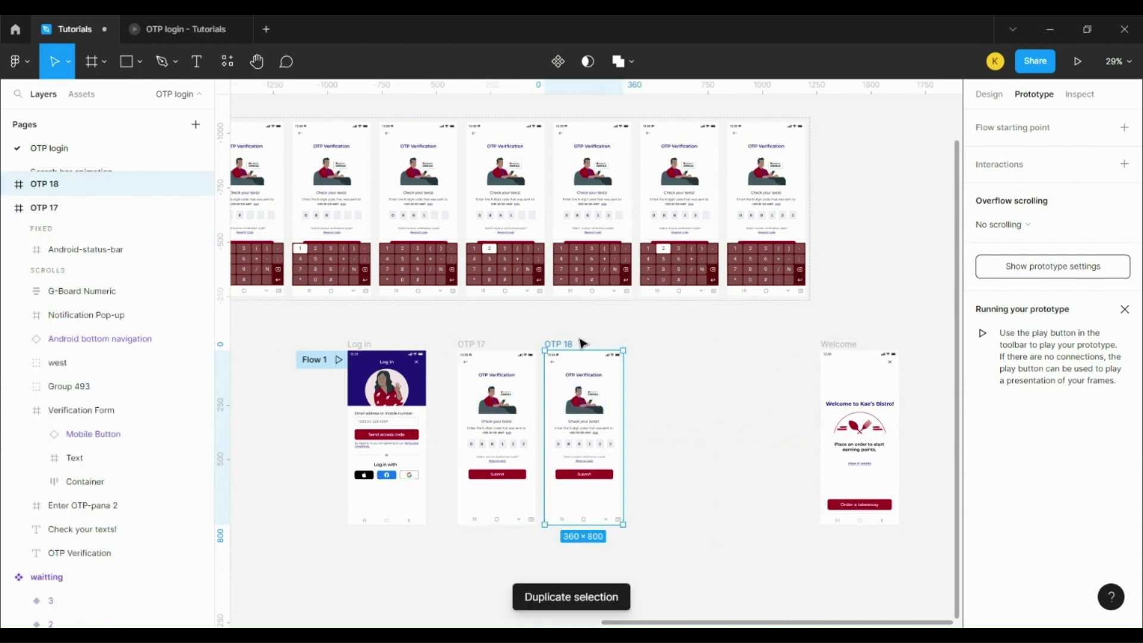
{"action": "left_click_drag", "start_coordinate": [574, 345], "coordinate": [626, 345]}
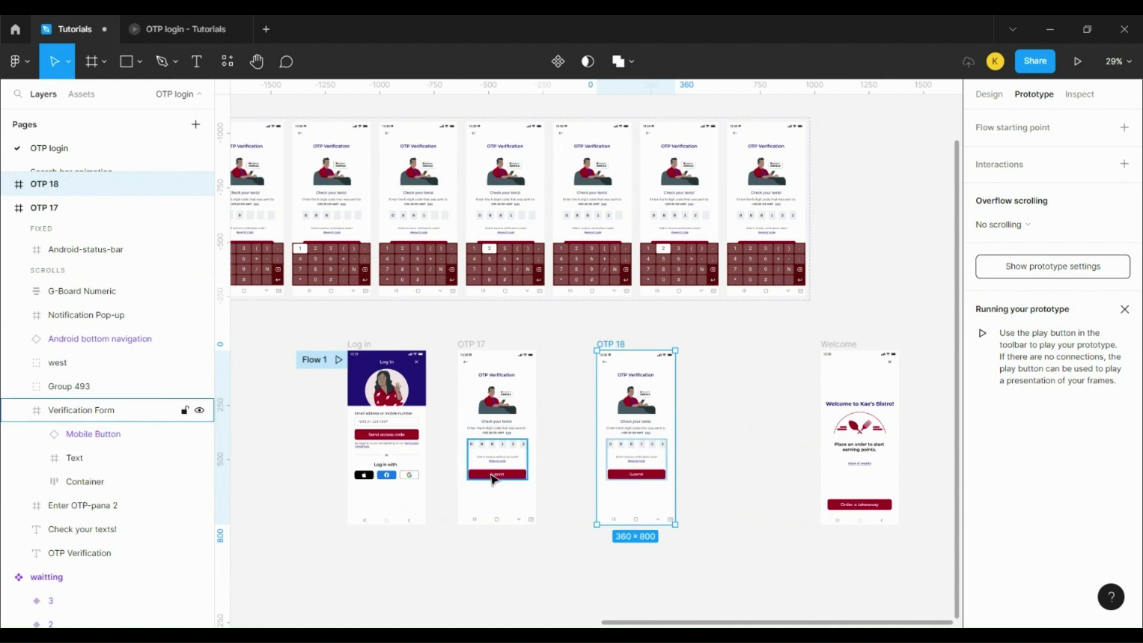
{"action": "scroll", "coordinate": [292, 385], "scroll_direction": "down", "scroll_amount": 5}
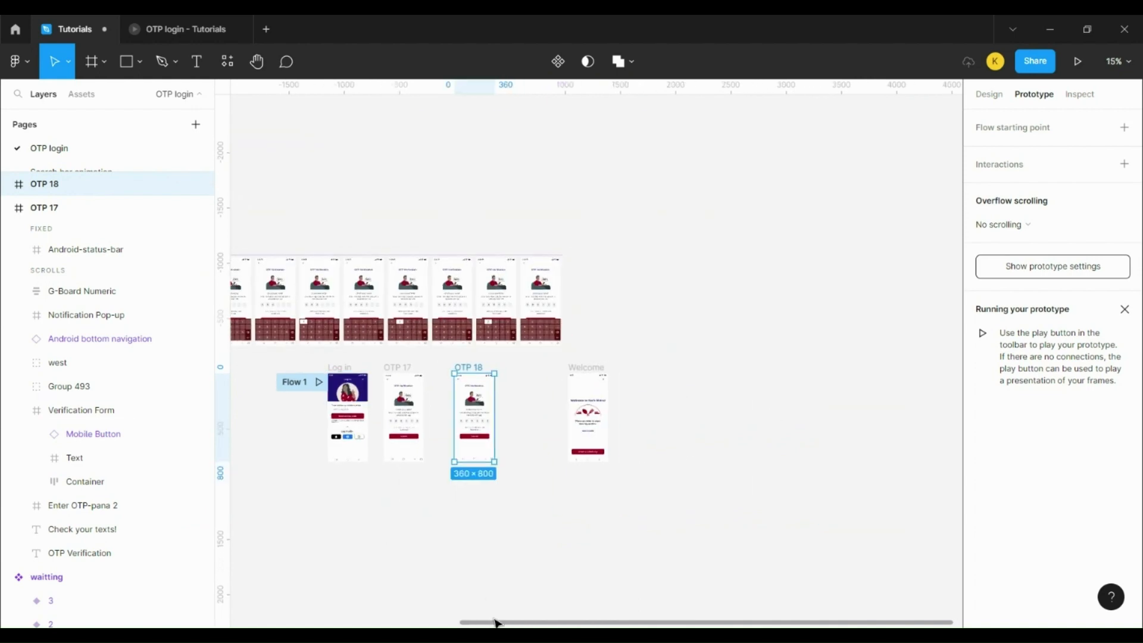
{"action": "left_click_drag", "start_coordinate": [498, 623], "coordinate": [145, 573]}
Step: Re-route the waitting loader's top After delay connection and review the variant 2→3 delay
{"action": "scroll", "coordinate": [381, 203], "scroll_direction": "up", "scroll_amount": 10}
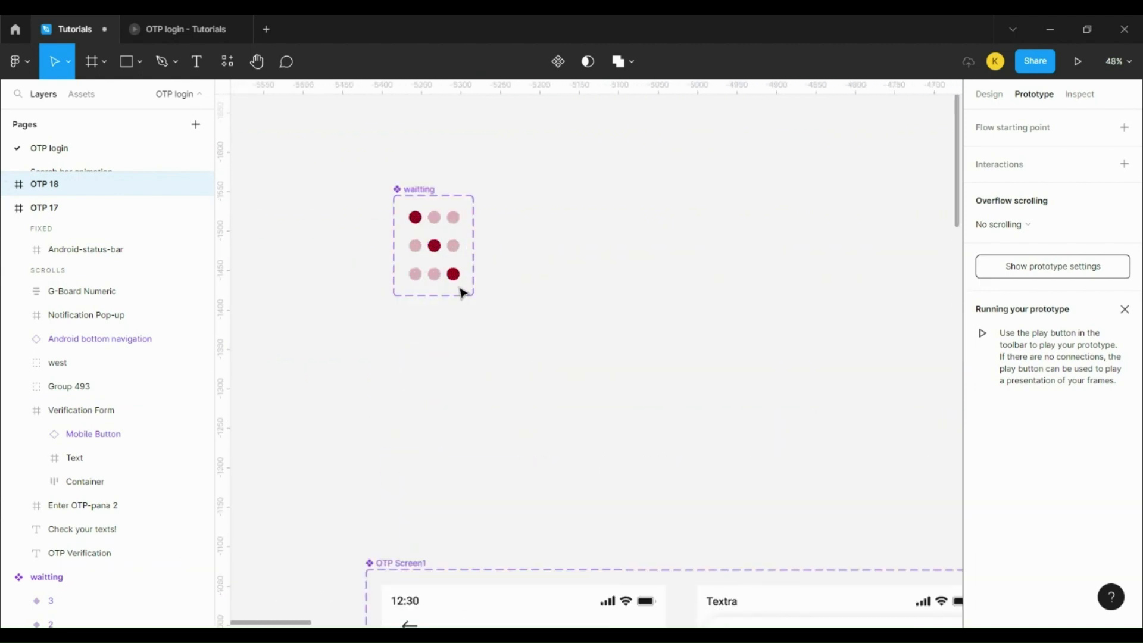
{"action": "left_click", "coordinate": [454, 228]}
{"action": "scroll", "coordinate": [455, 228], "scroll_direction": "up", "scroll_amount": 2}
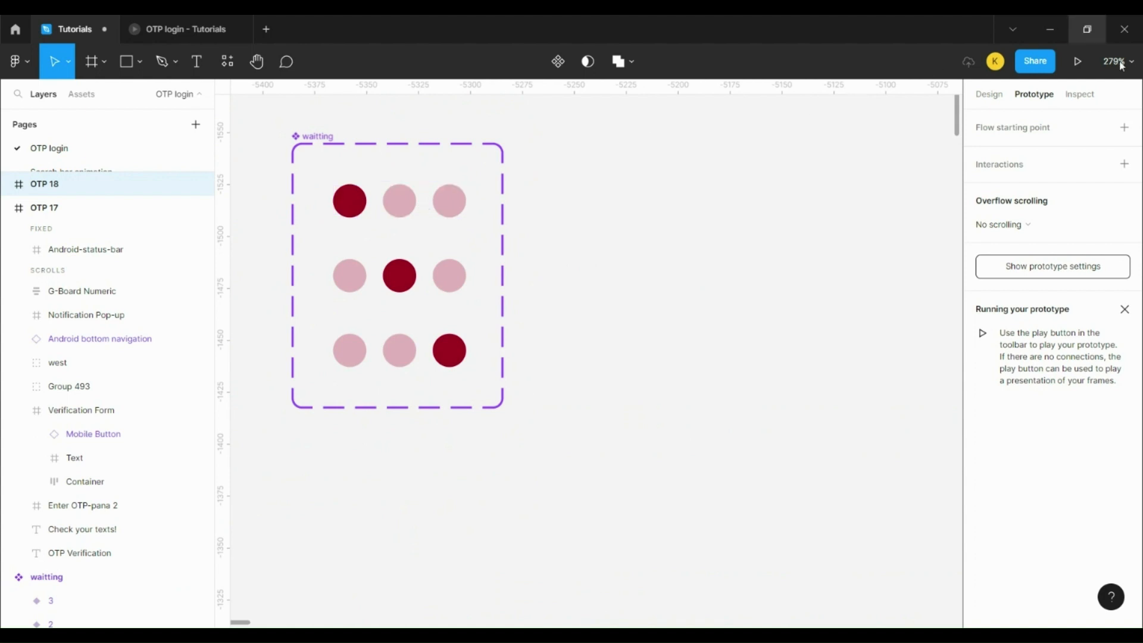
{"action": "left_click", "coordinate": [312, 140]}
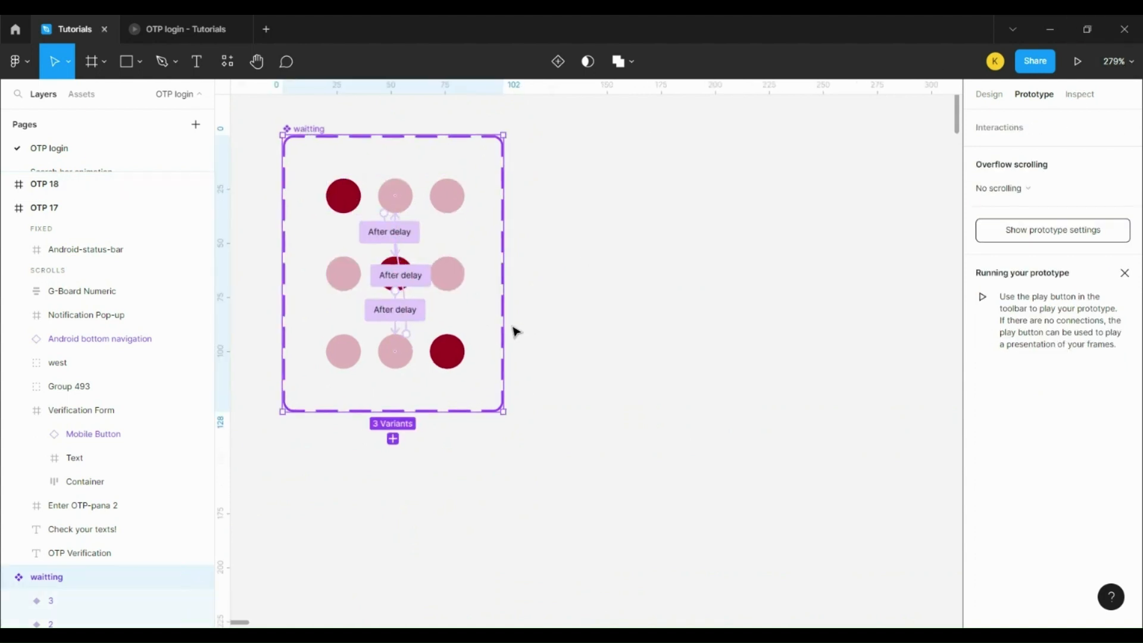
{"action": "scroll", "coordinate": [516, 331], "scroll_direction": "up", "scroll_amount": 3}
{"action": "left_click_drag", "start_coordinate": [422, 280], "coordinate": [405, 242]}
{"action": "left_click_drag", "start_coordinate": [357, 202], "coordinate": [347, 183]}
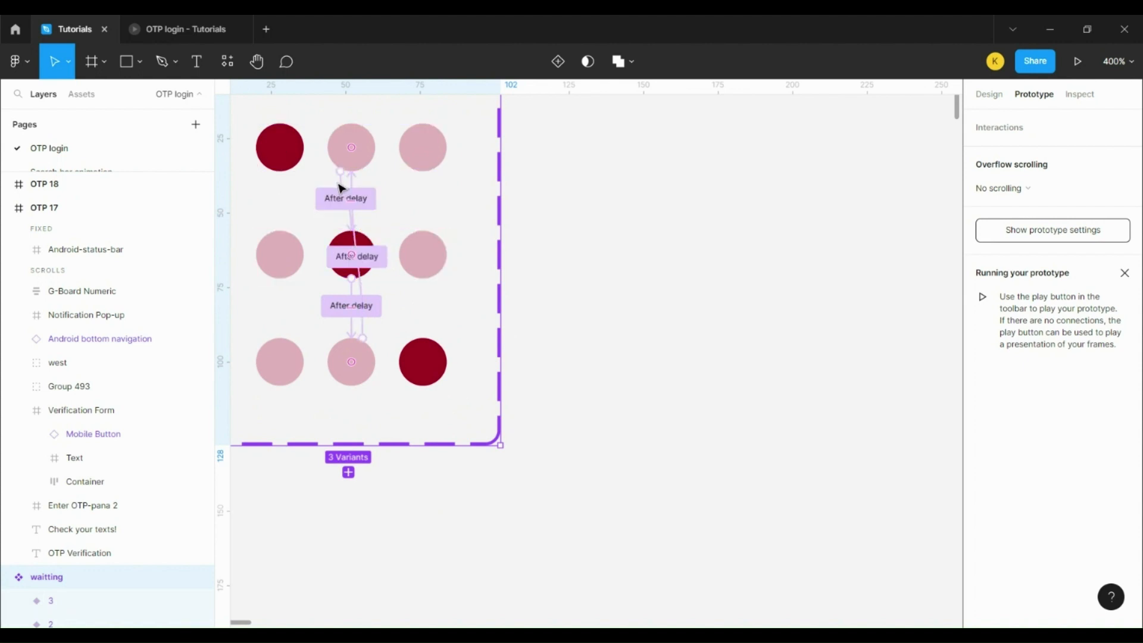
{"action": "left_click", "coordinate": [350, 191]}
{"action": "left_click", "coordinate": [346, 191]}
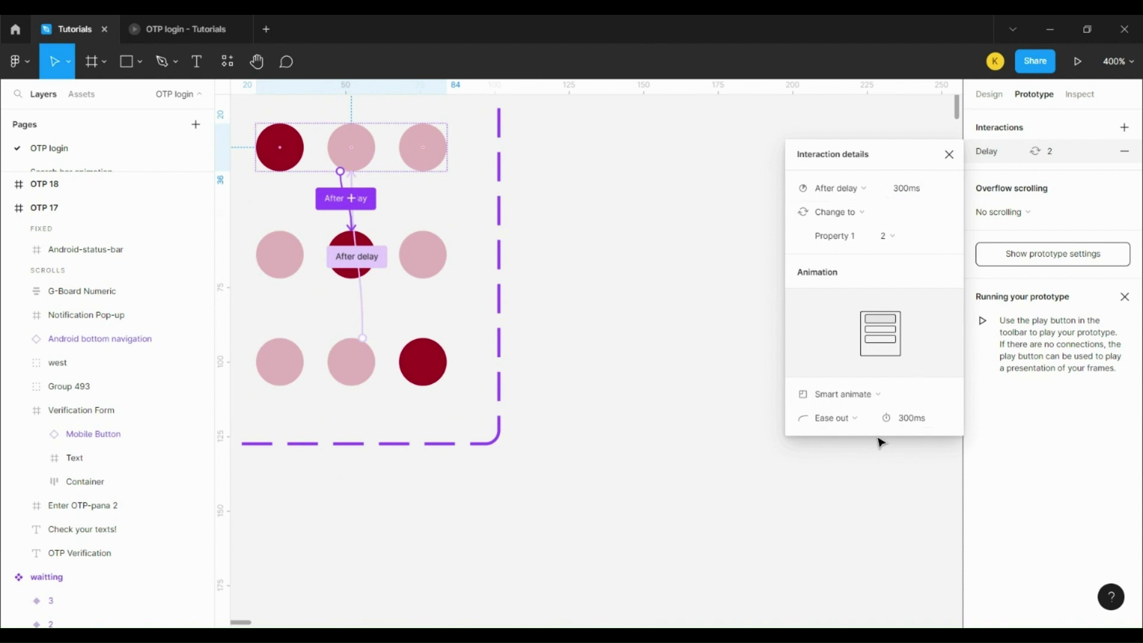
{"action": "left_click", "coordinate": [286, 258]}
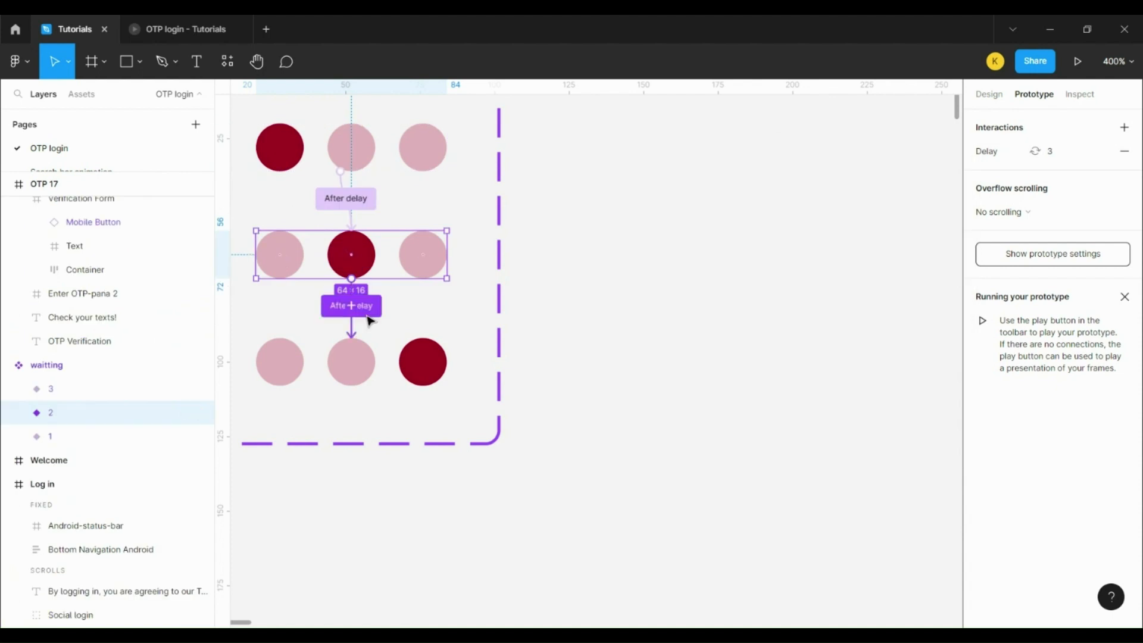
{"action": "left_click", "coordinate": [353, 333]}
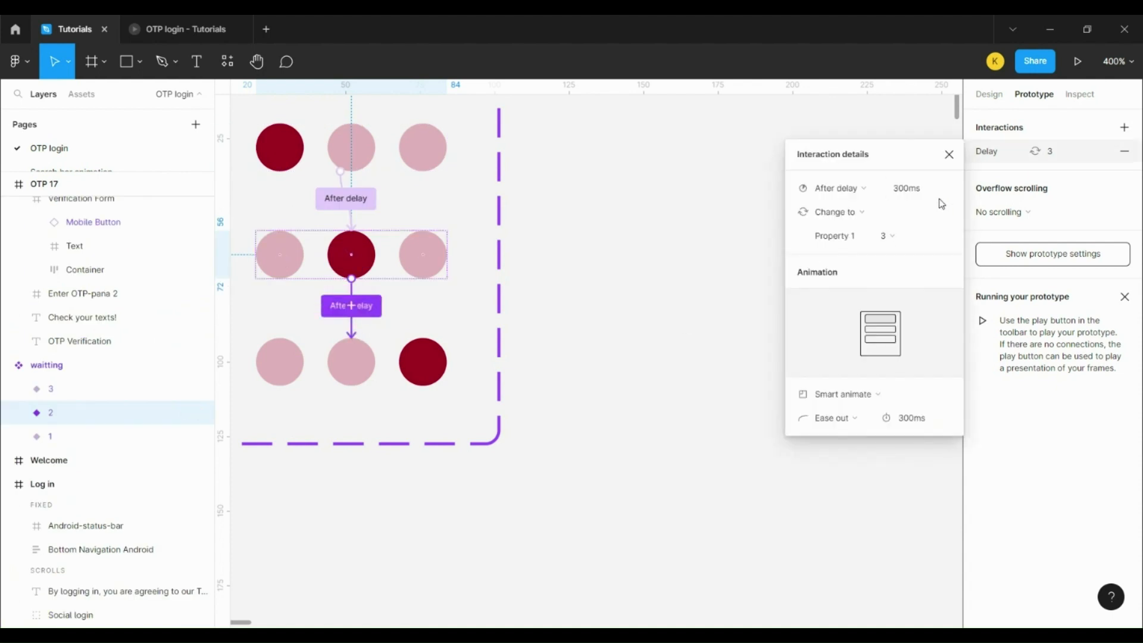
Step: Link loader variant 3 back to variant 1 after 300ms with Smart animate
{"action": "left_click", "coordinate": [351, 381]}
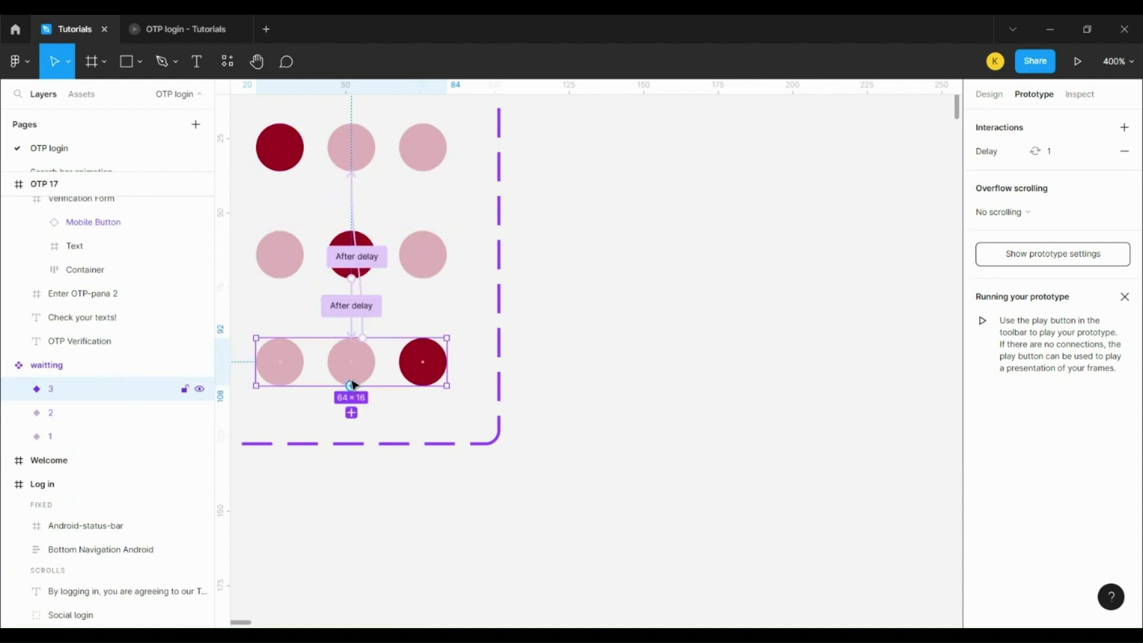
{"action": "left_click_drag", "start_coordinate": [360, 327], "coordinate": [351, 179]}
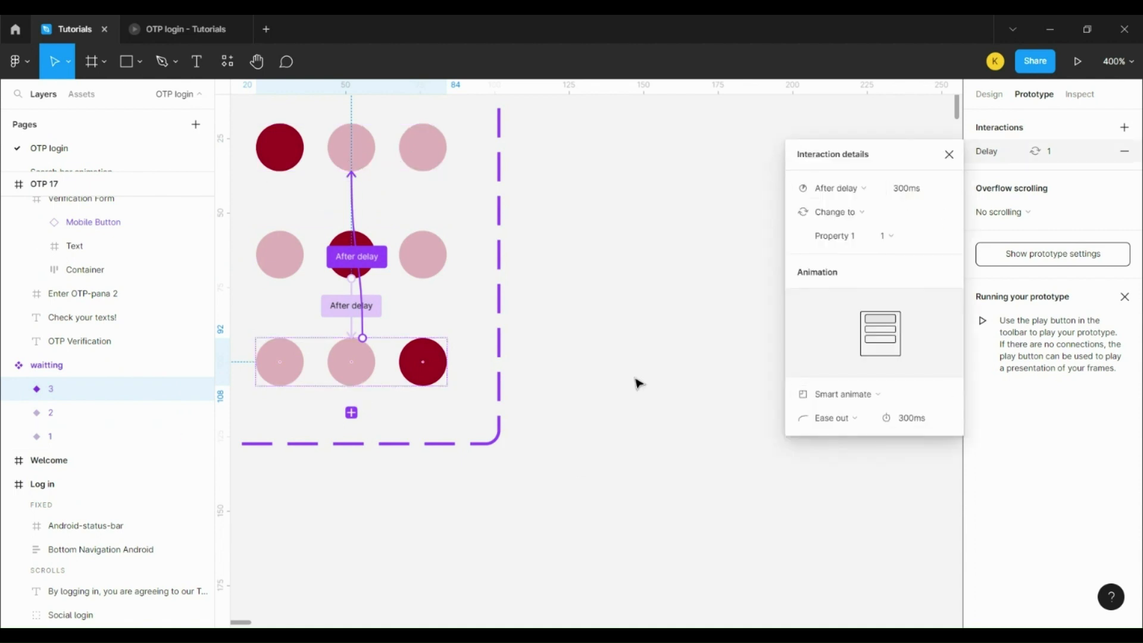
{"action": "left_click", "coordinate": [309, 142]}
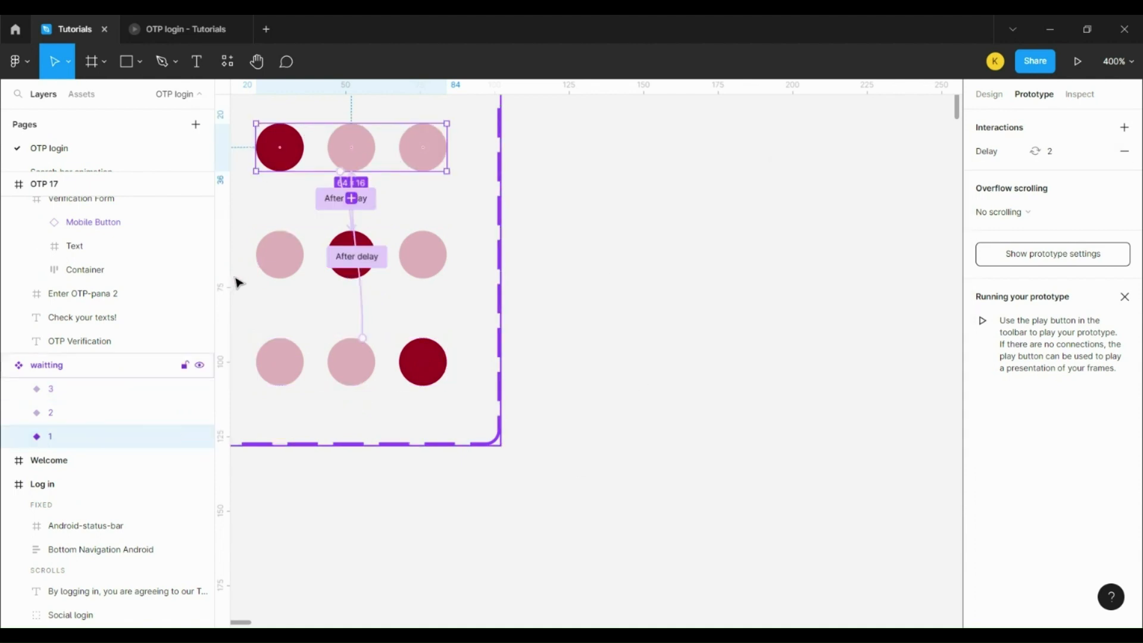
{"action": "scroll", "coordinate": [667, 298], "scroll_direction": "down", "scroll_amount": 10}
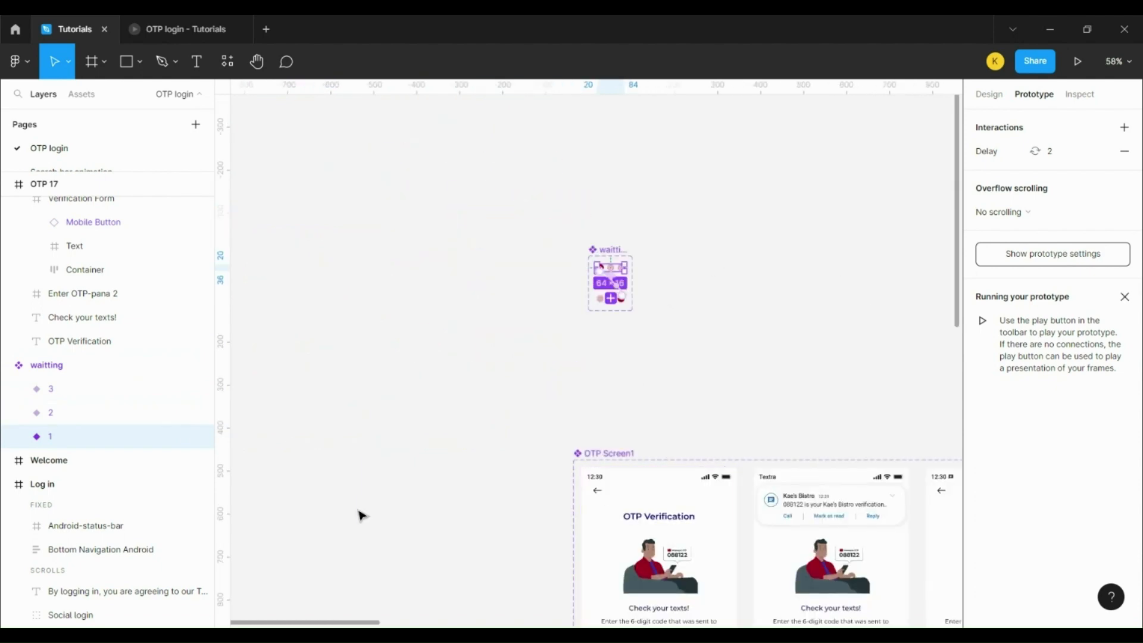
Step: Replace OTP 18's Submit button with the waitting loading dots, centred horizontally in the frame
{"action": "scroll", "coordinate": [365, 524], "scroll_direction": "down", "scroll_amount": 5}
{"action": "left_click_drag", "start_coordinate": [348, 623], "coordinate": [810, 622]}
{"action": "scroll", "coordinate": [852, 515], "scroll_direction": "down", "scroll_amount": 5}
{"action": "scroll", "coordinate": [766, 508], "scroll_direction": "down", "scroll_amount": 3}
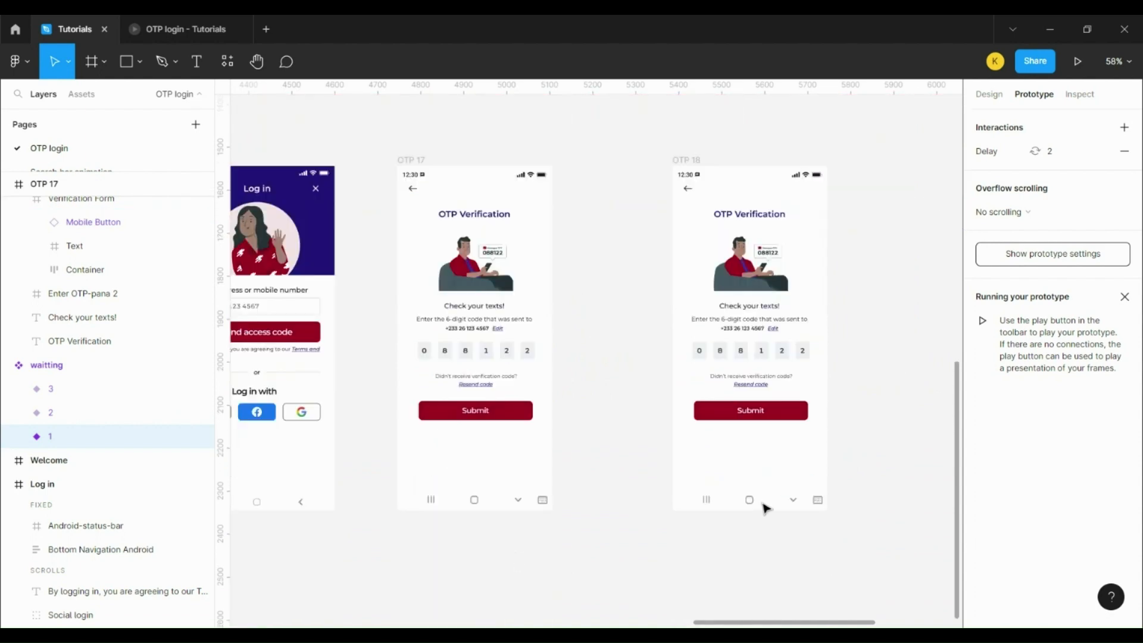
{"action": "scroll", "coordinate": [820, 444], "scroll_direction": "up", "scroll_amount": 5}
{"action": "left_click", "coordinate": [760, 403]}
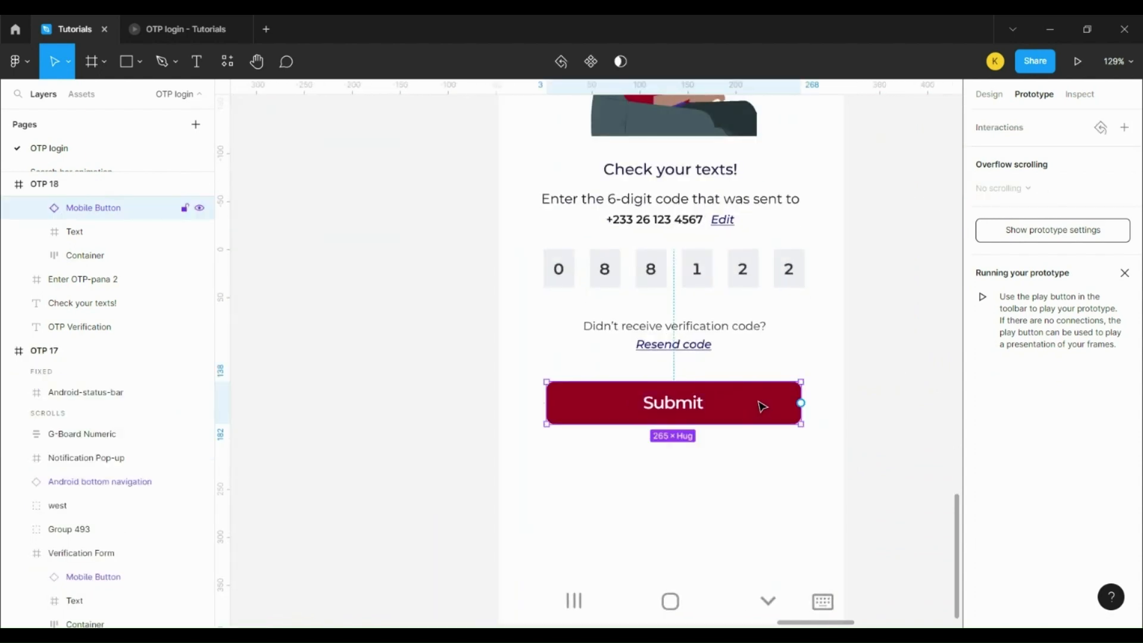
{"action": "right_click", "coordinate": [760, 403]}
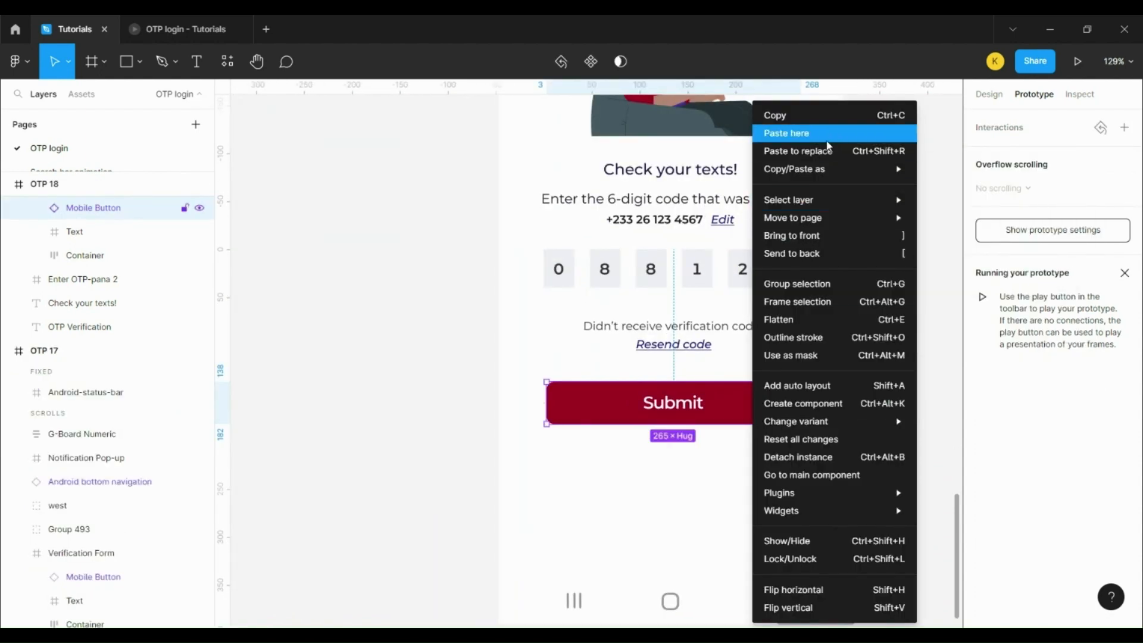
{"action": "left_click", "coordinate": [827, 134]}
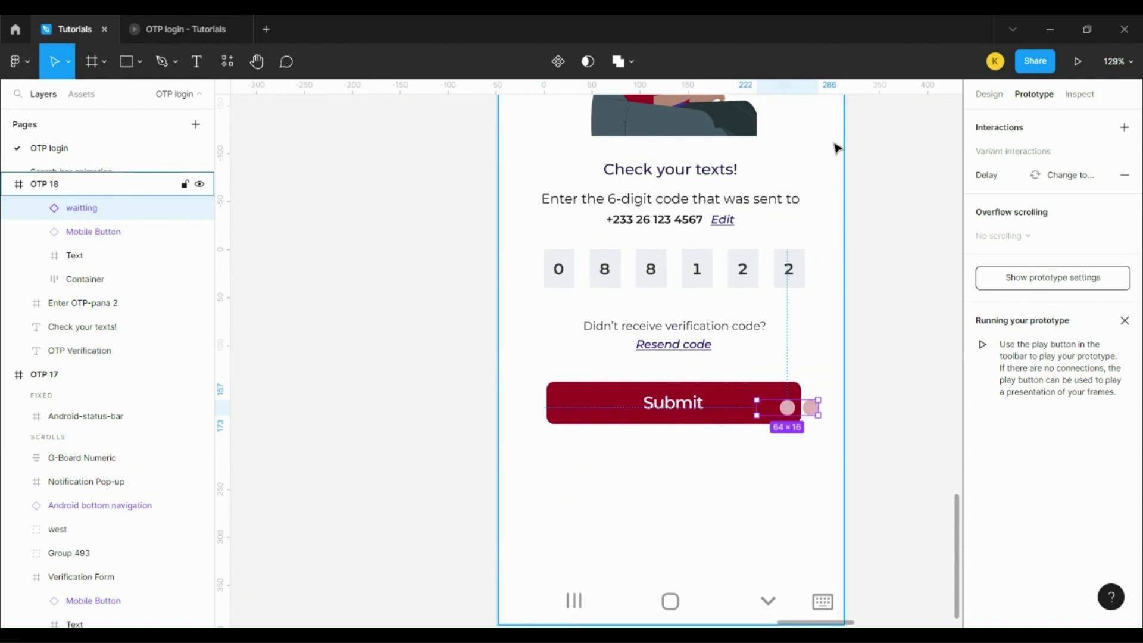
{"action": "key", "text": "ctrl+z"}
{"action": "right_click", "coordinate": [718, 403]}
{"action": "left_click", "coordinate": [769, 151]}
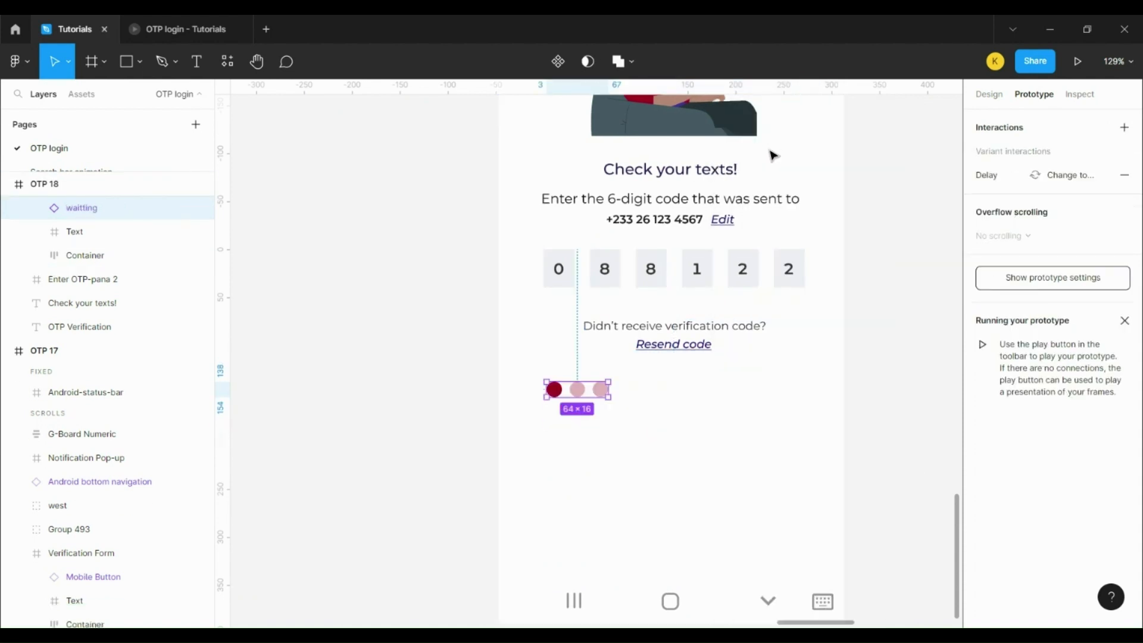
{"action": "left_click", "coordinate": [992, 95]}
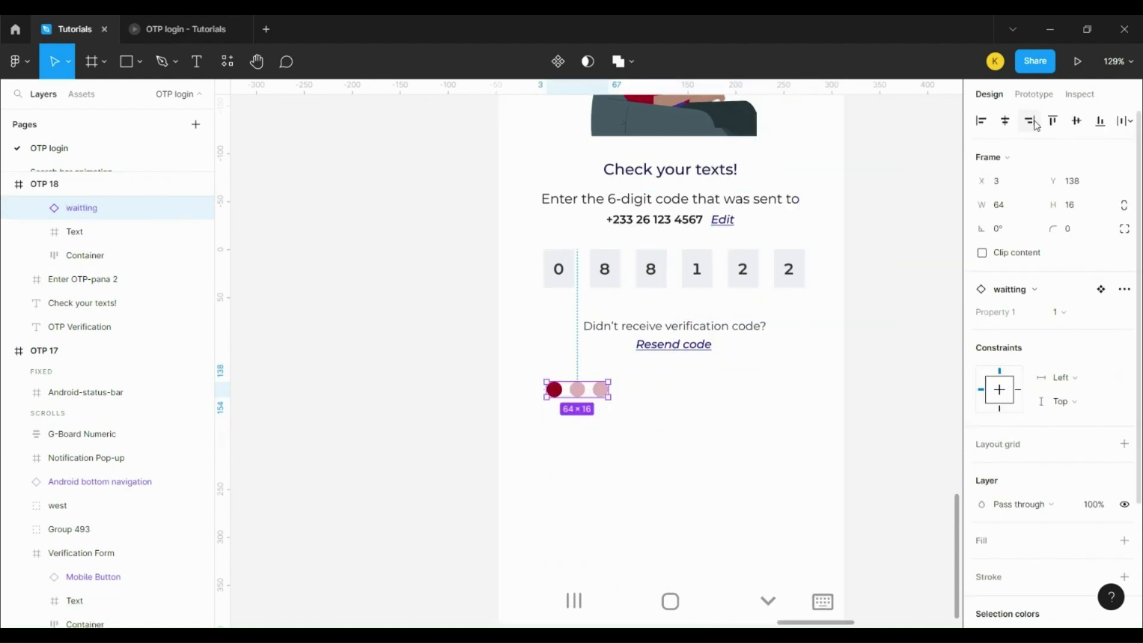
{"action": "left_click", "coordinate": [1005, 120]}
Step: Move the OTP 18 frame further right and OTP 17 right beside it
{"action": "scroll", "coordinate": [837, 397], "scroll_direction": "down", "scroll_amount": 6}
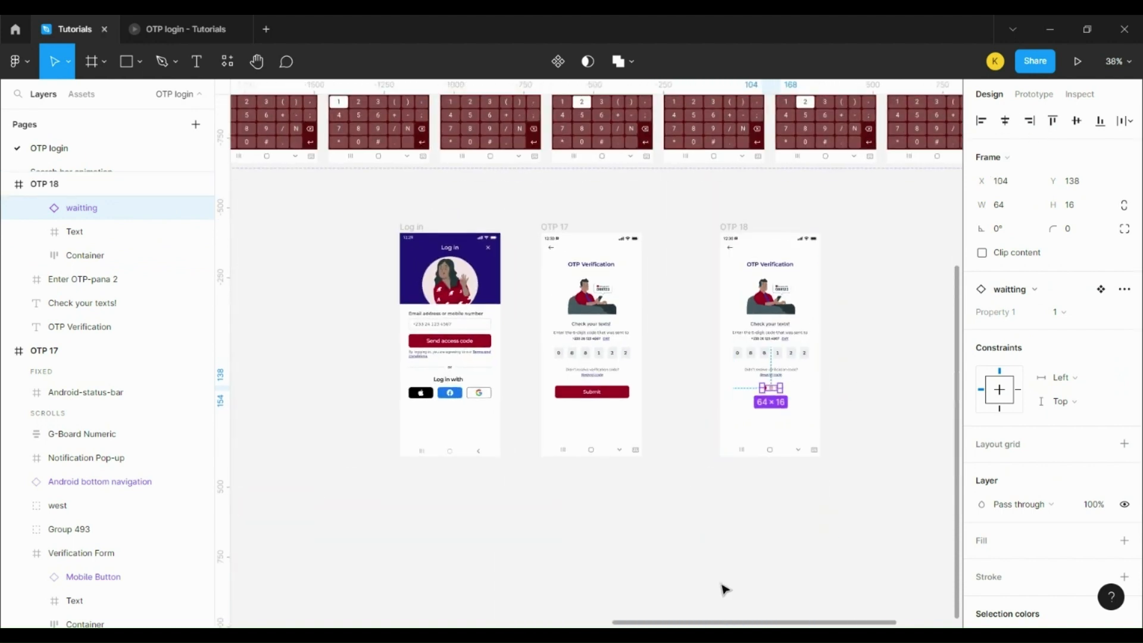
{"action": "scroll", "coordinate": [711, 626], "scroll_direction": "right", "scroll_amount": 5}
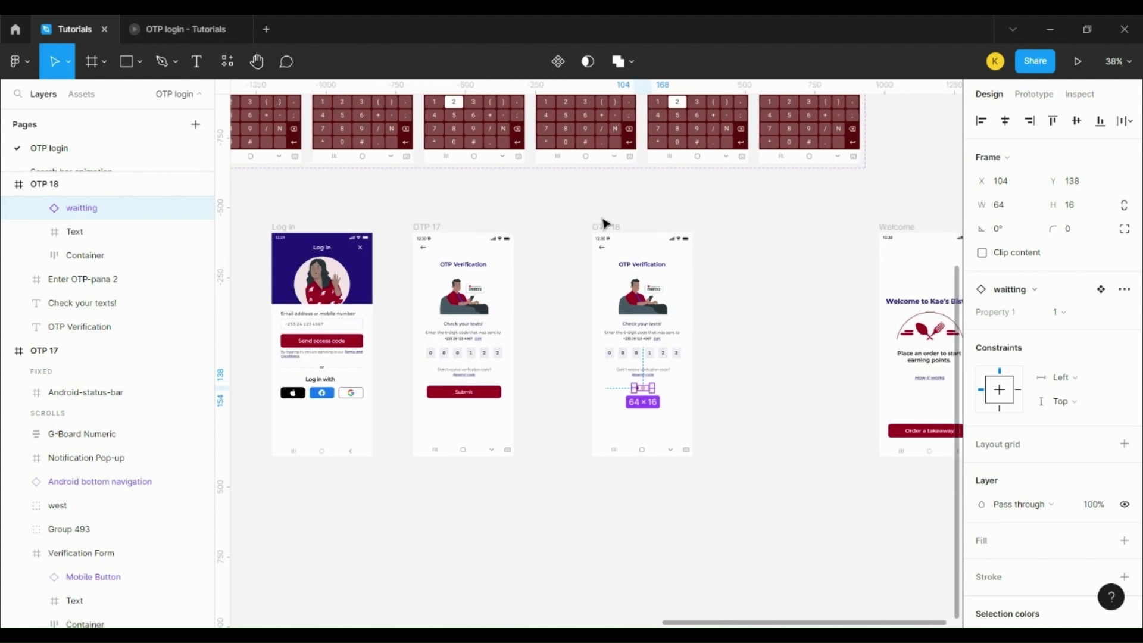
{"action": "left_click_drag", "start_coordinate": [604, 224], "coordinate": [712, 216]}
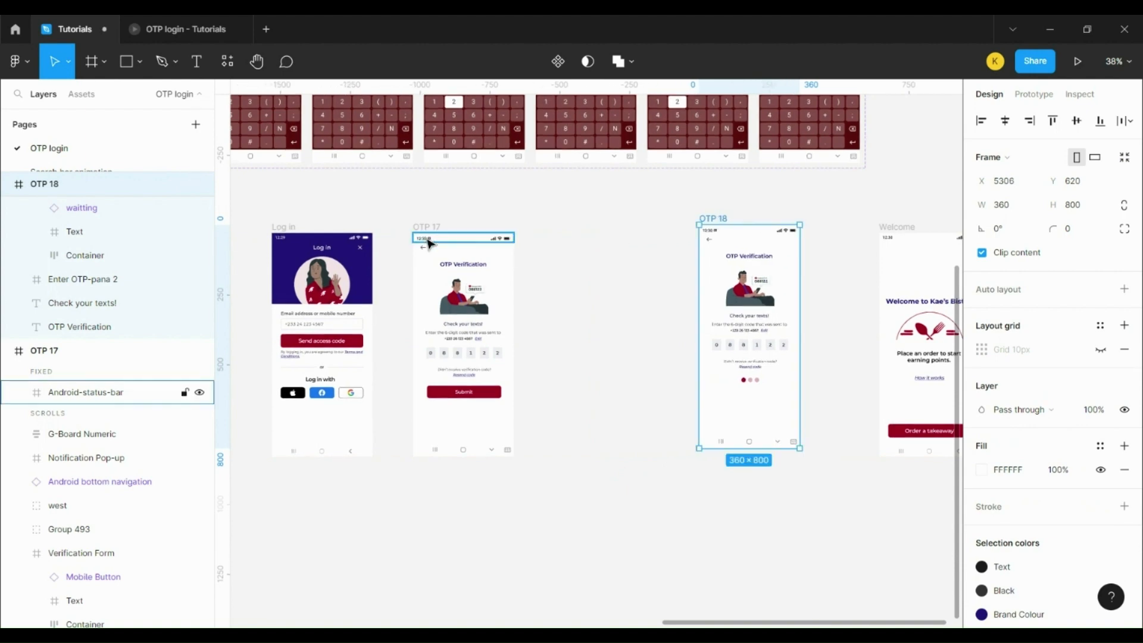
{"action": "left_click_drag", "start_coordinate": [426, 227], "coordinate": [564, 225]}
{"action": "scroll", "coordinate": [485, 444], "scroll_direction": "down", "scroll_amount": 5}
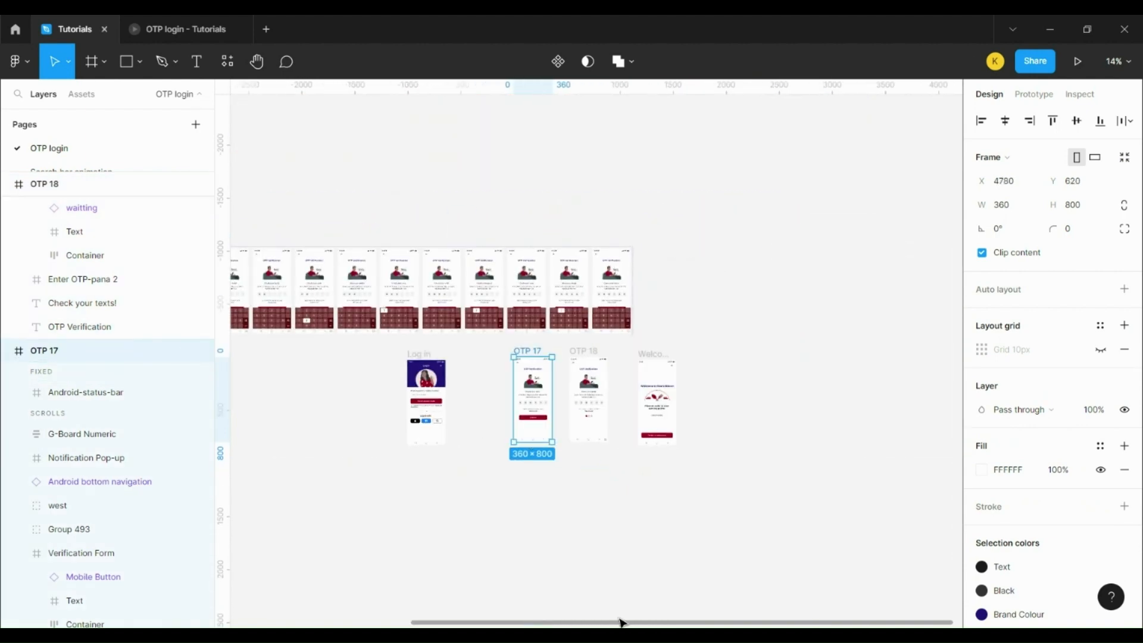
{"action": "scroll", "coordinate": [618, 623], "scroll_direction": "left", "scroll_amount": 5}
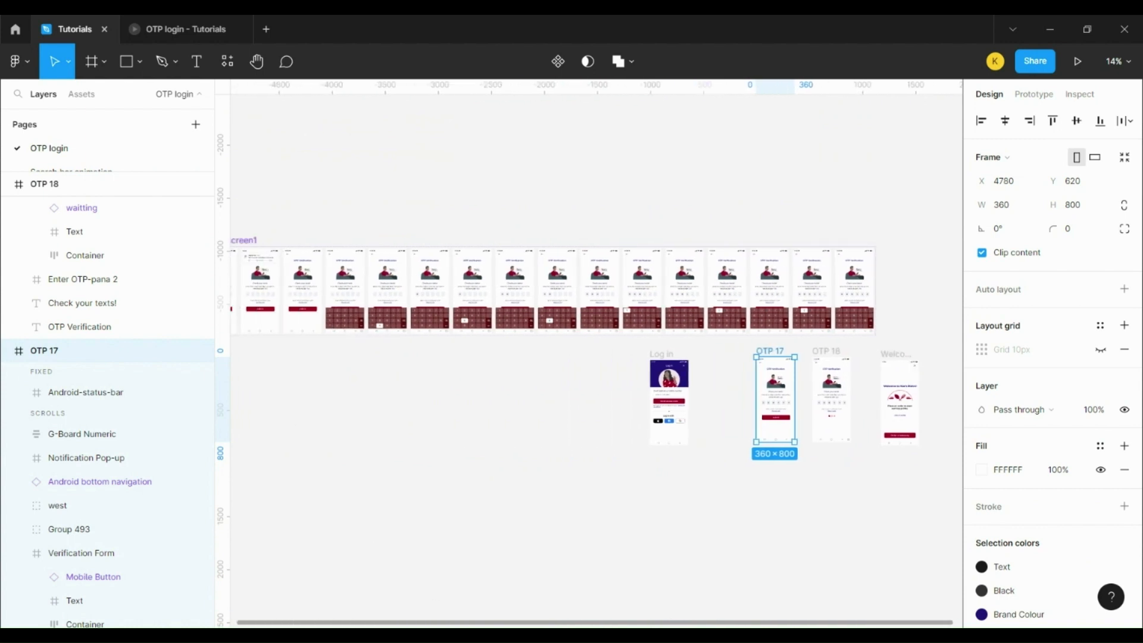
{"action": "scroll", "coordinate": [553, 623], "scroll_direction": "left", "scroll_amount": 2}
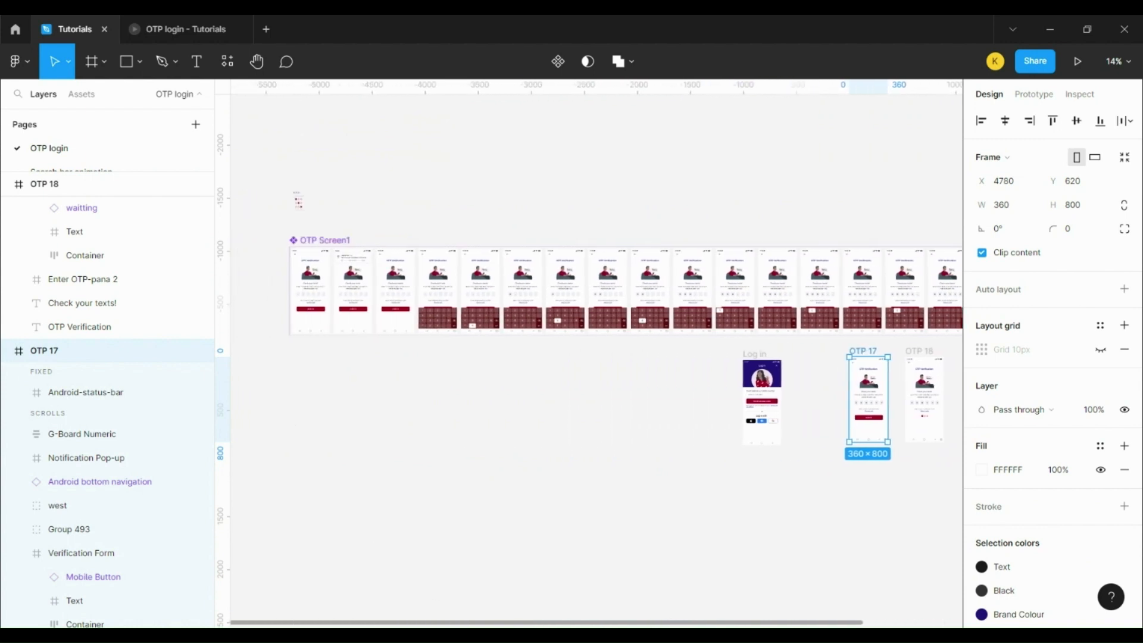
{"action": "left_click", "coordinate": [322, 288]}
Step: Paste an OTP Screen1 instance beside the Log in frame
{"action": "scroll", "coordinate": [854, 387], "scroll_direction": "up", "scroll_amount": 6}
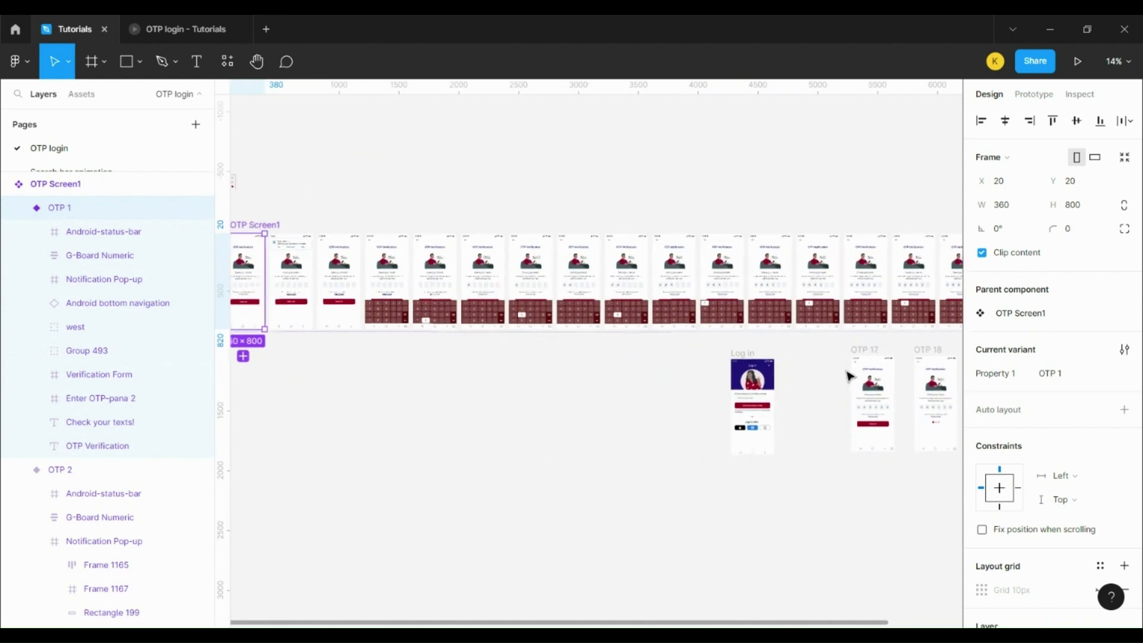
{"action": "scroll", "coordinate": [783, 452], "scroll_direction": "down", "scroll_amount": 5}
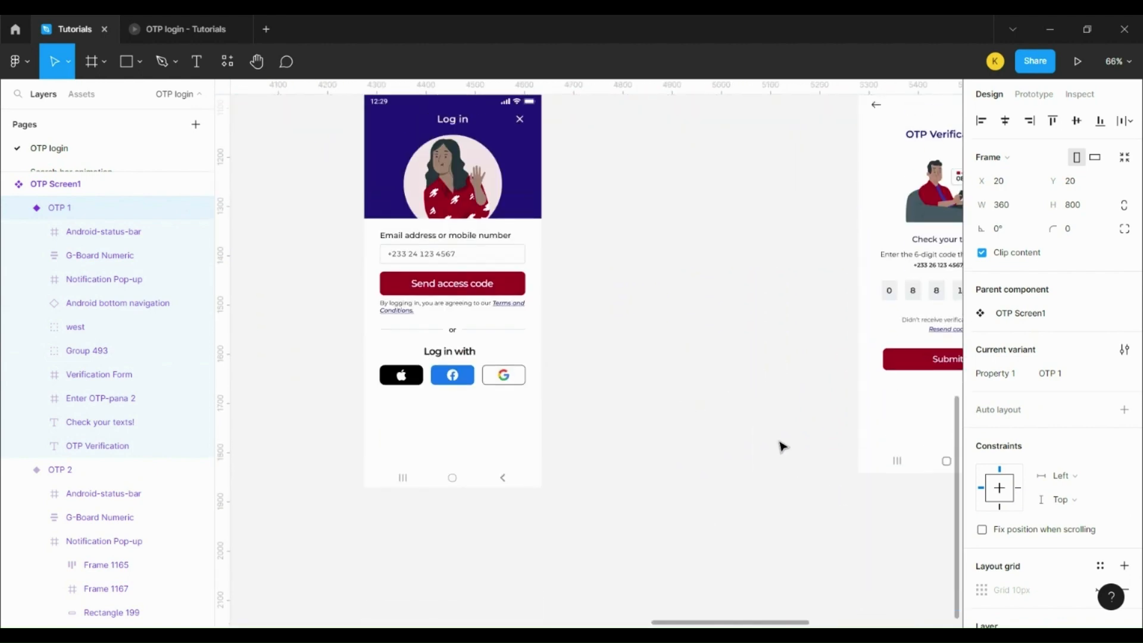
{"action": "scroll", "coordinate": [661, 155], "scroll_direction": "up", "scroll_amount": 1}
{"action": "right_click", "coordinate": [604, 146]}
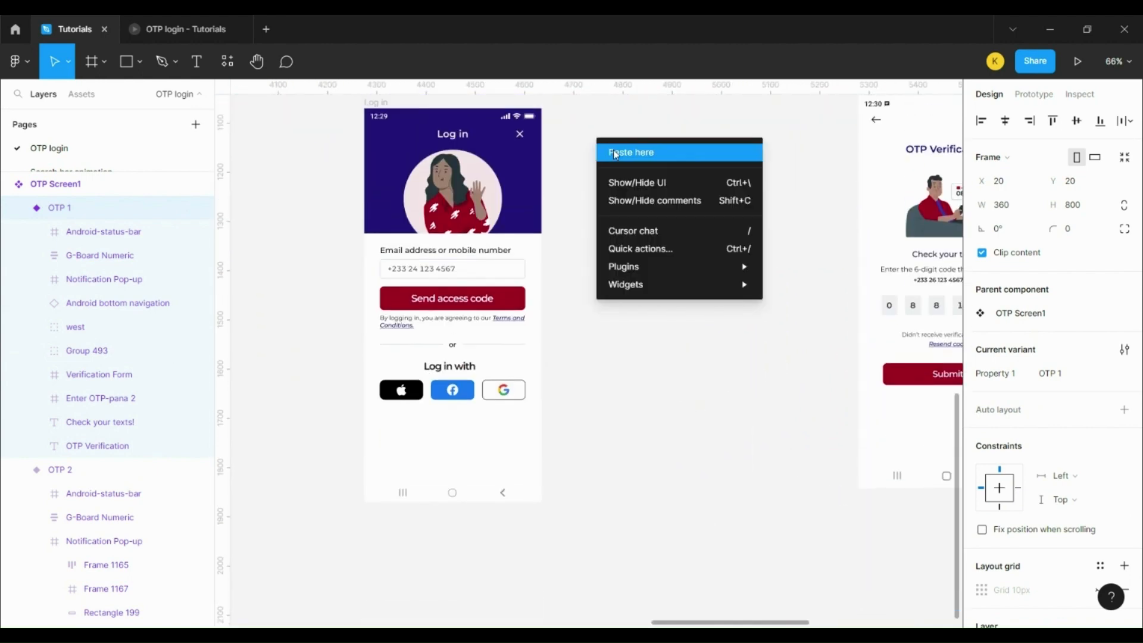
{"action": "key", "text": "Escape"}
{"action": "key", "text": "ctrl+v"}
{"action": "scroll", "coordinate": [626, 321], "scroll_direction": "down", "scroll_amount": 6}
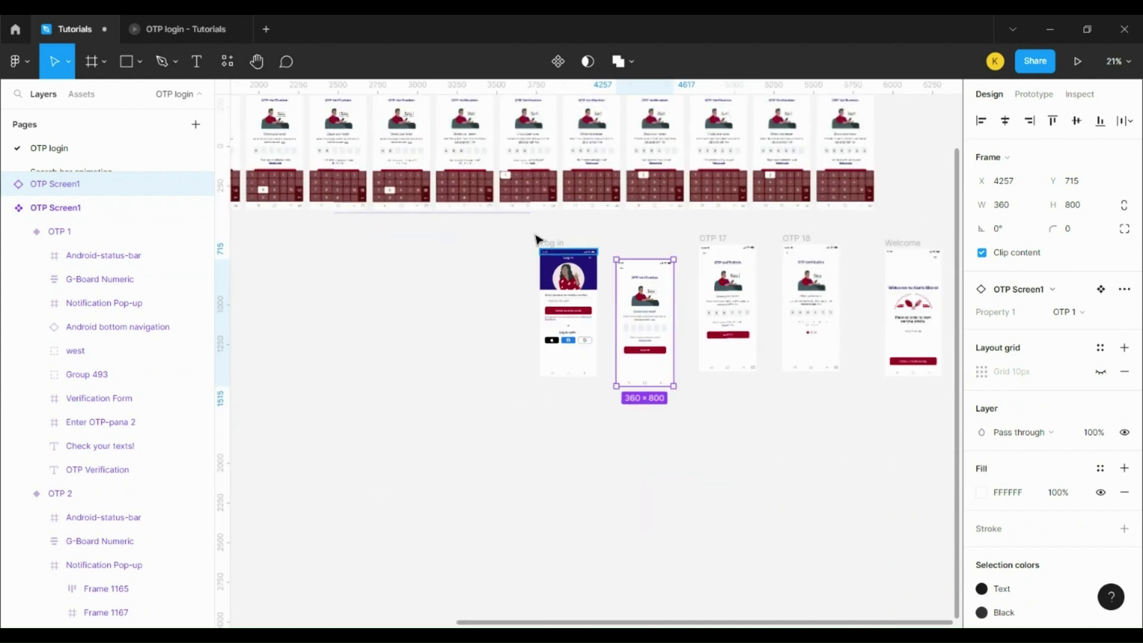
Step: Align Log in, OTP Screen1, OTP 17, OTP 18 and Welcome along their top edges
{"action": "left_click", "coordinate": [538, 237]}
{"action": "left_click_drag", "start_coordinate": [823, 347], "coordinate": [949, 449]}
{"action": "left_click", "coordinate": [1053, 121]}
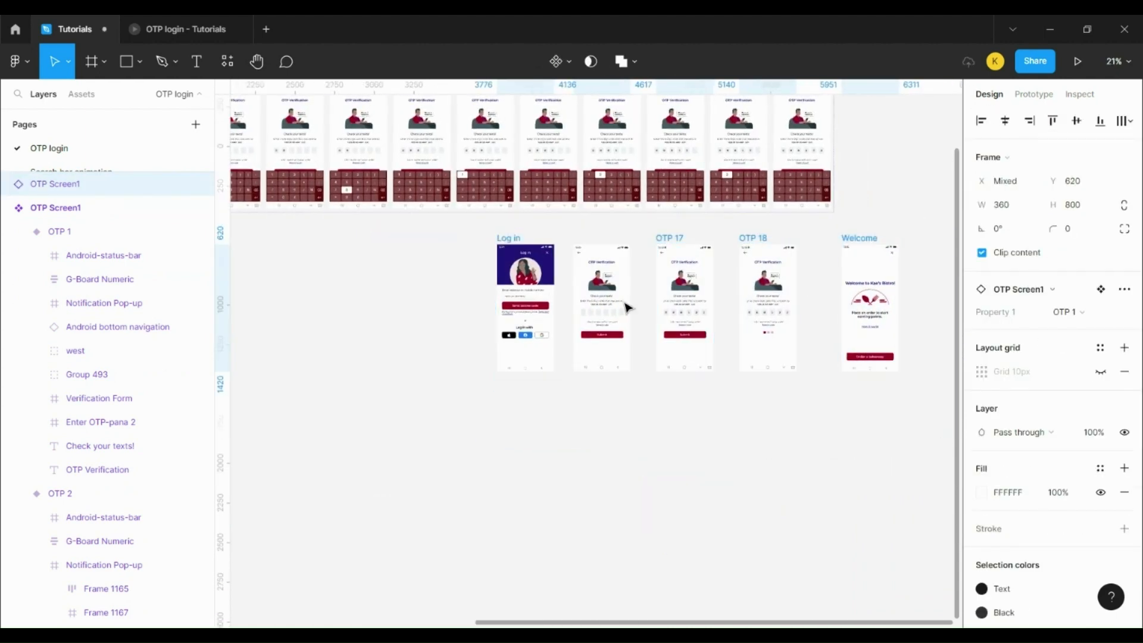
{"action": "scroll", "coordinate": [629, 306], "scroll_direction": "up", "scroll_amount": 1}
{"action": "scroll", "coordinate": [627, 305], "scroll_direction": "up", "scroll_amount": 5}
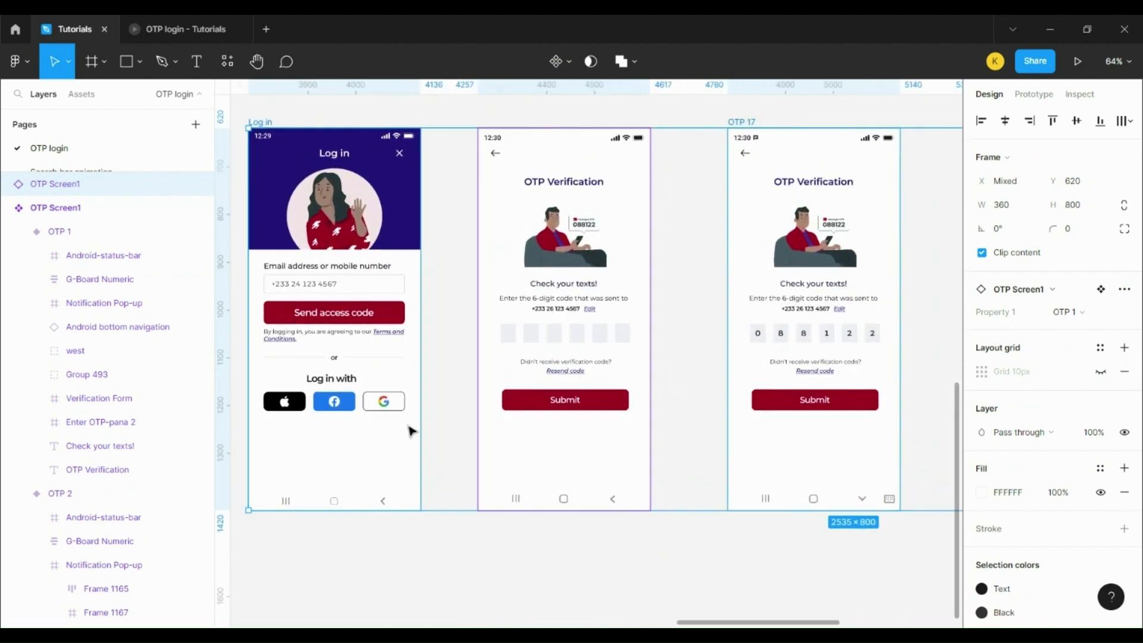
{"action": "scroll", "coordinate": [408, 306], "scroll_direction": "up", "scroll_amount": 1}
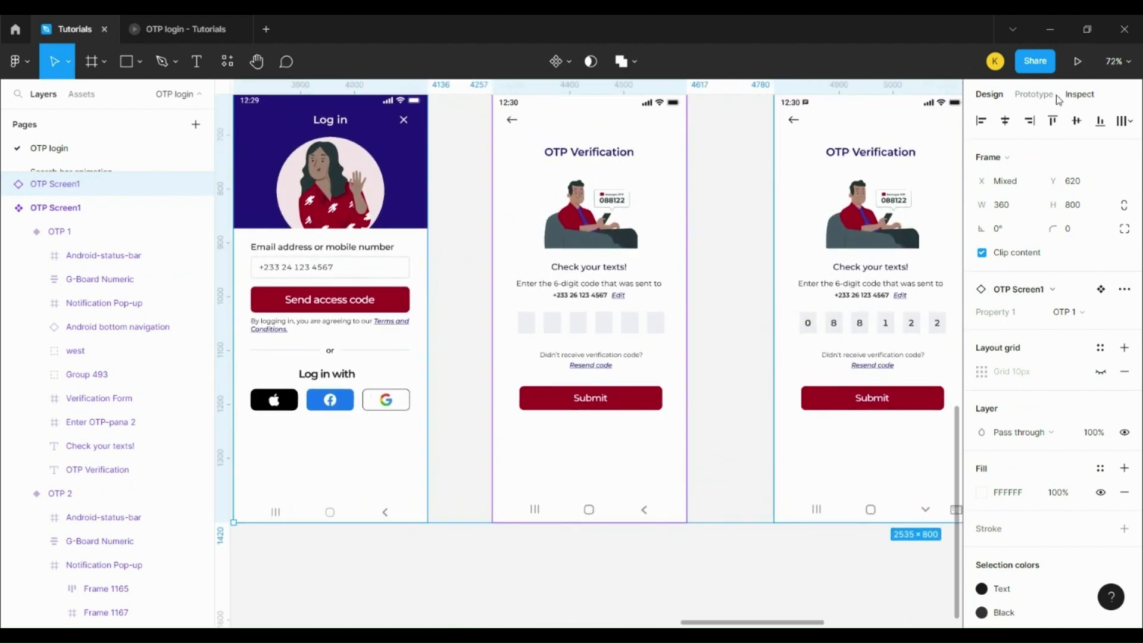
{"action": "key", "text": "shift+e"}
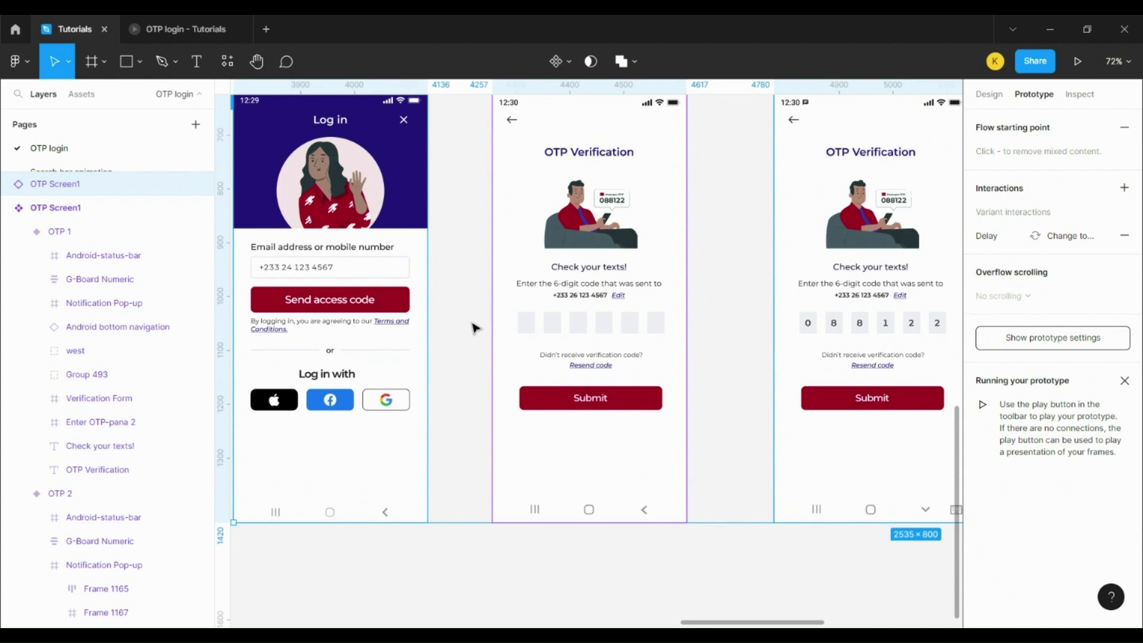
Step: Link Log in's Send access code button to OTP Screen1 with an instant On click navigation
{"action": "left_click", "coordinate": [477, 328]}
{"action": "left_click", "coordinate": [390, 309]}
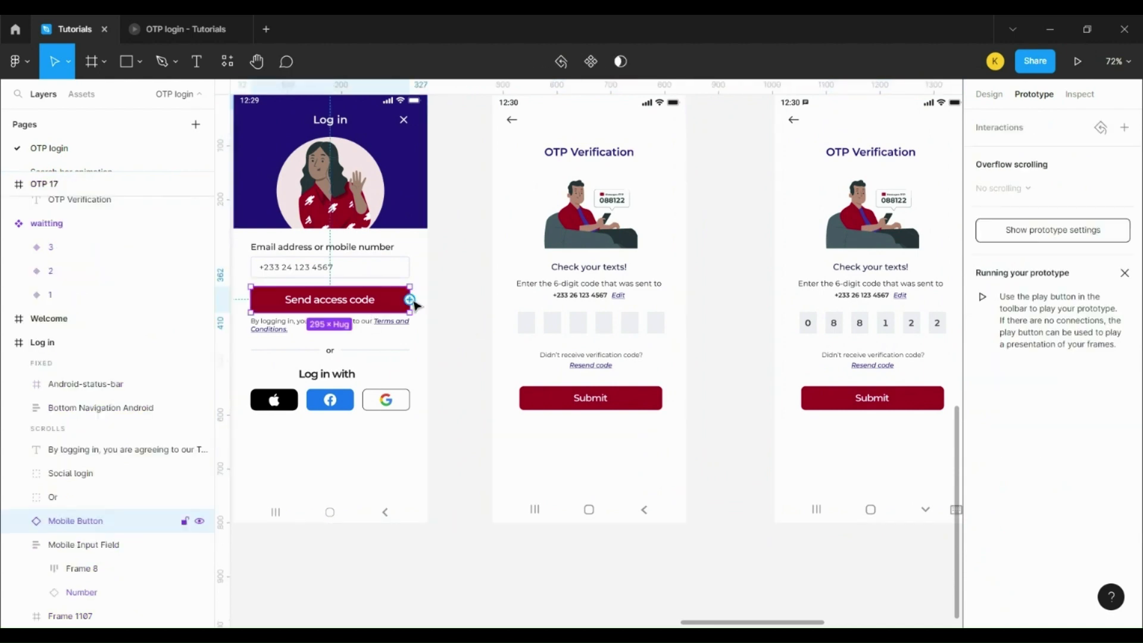
{"action": "left_click_drag", "start_coordinate": [409, 299], "coordinate": [577, 293]}
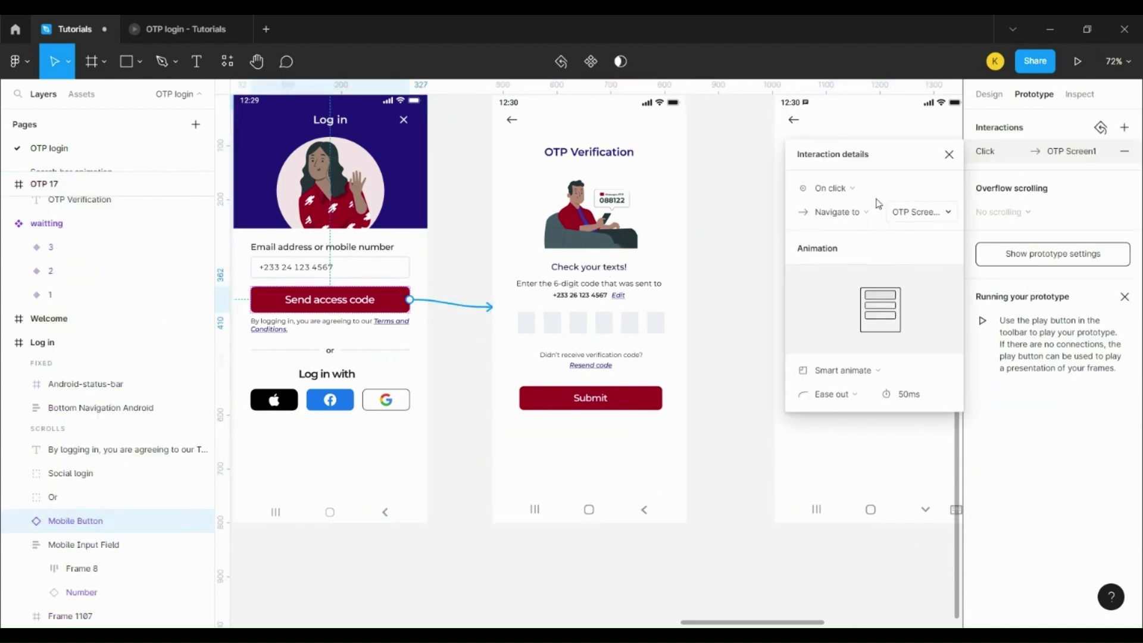
{"action": "left_click", "coordinate": [872, 369]}
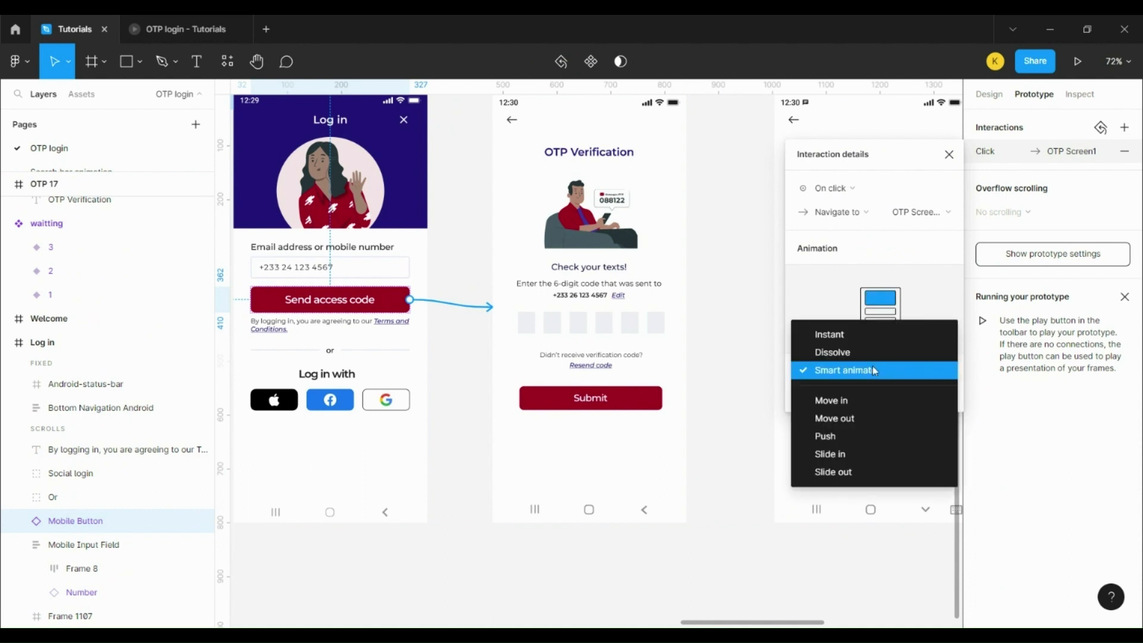
{"action": "left_click", "coordinate": [866, 327]}
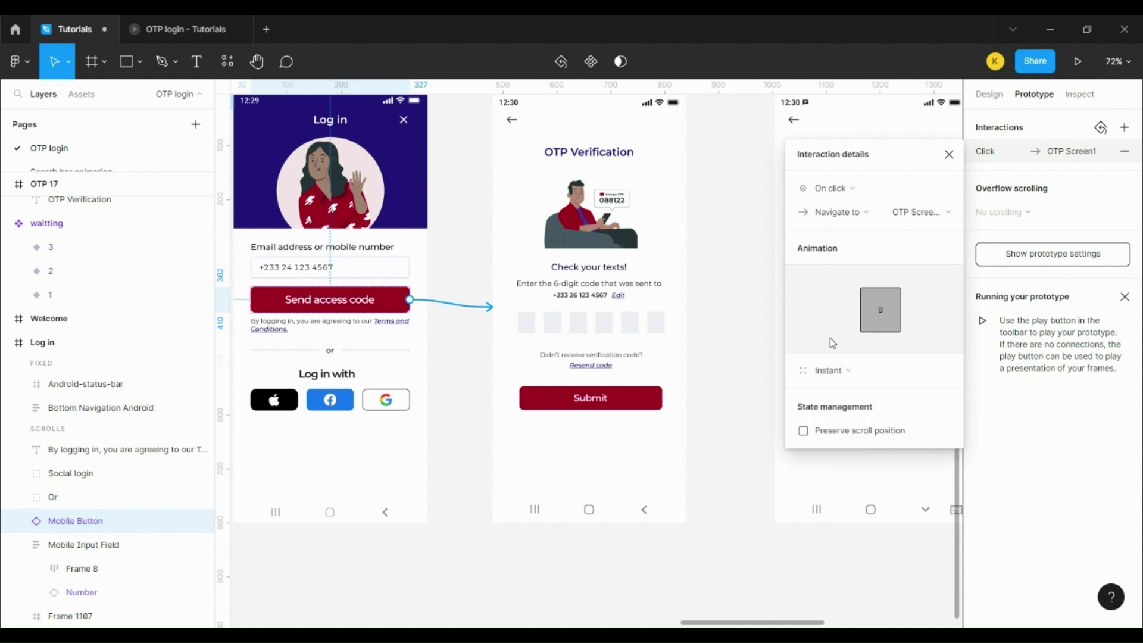
{"action": "left_click", "coordinate": [733, 383]}
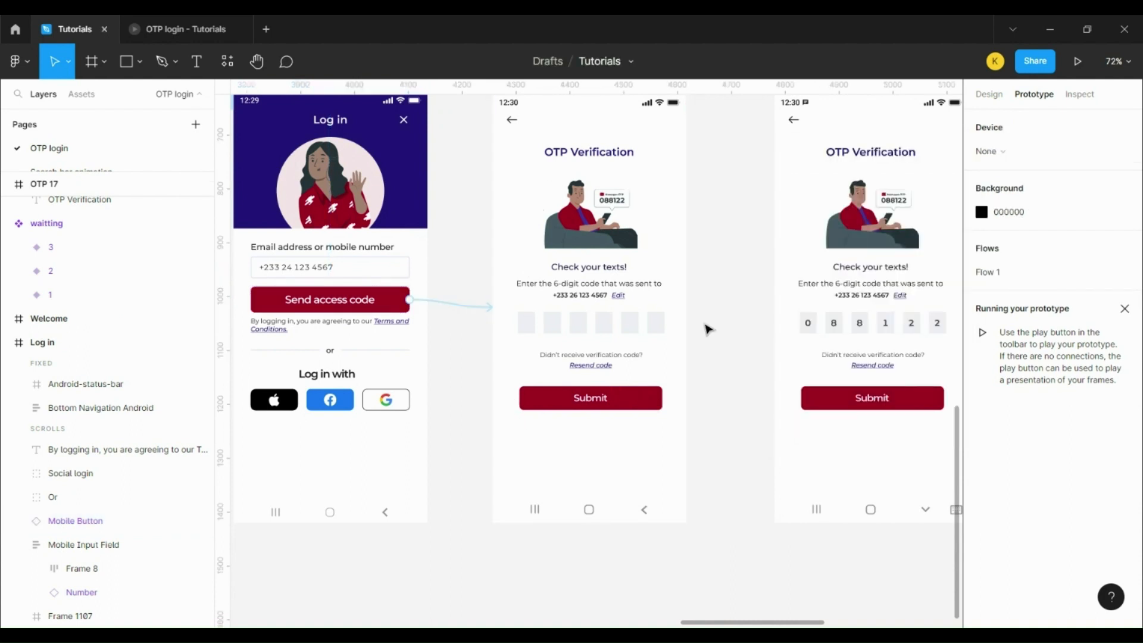
{"action": "scroll", "coordinate": [715, 379], "scroll_direction": "down", "scroll_amount": 2}
{"action": "scroll", "coordinate": [714, 378], "scroll_direction": "down", "scroll_amount": 5}
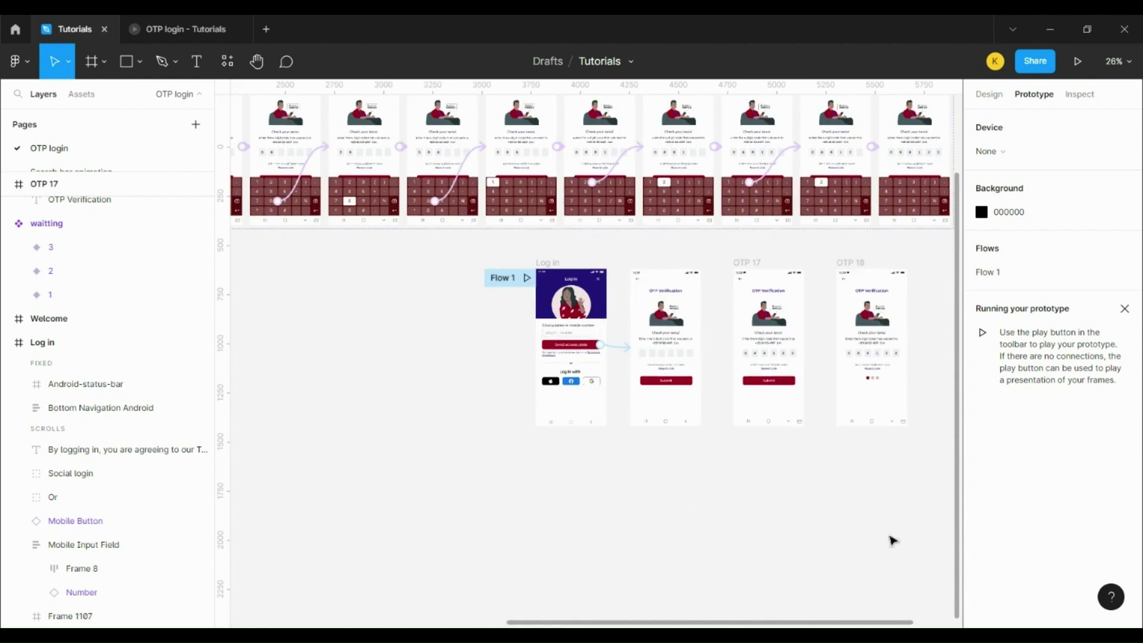
Step: Link the keypad's collapse chevron to OTP 17 using Smart animate, Ease out, 300ms
{"action": "left_click_drag", "start_coordinate": [832, 622], "coordinate": [926, 607]}
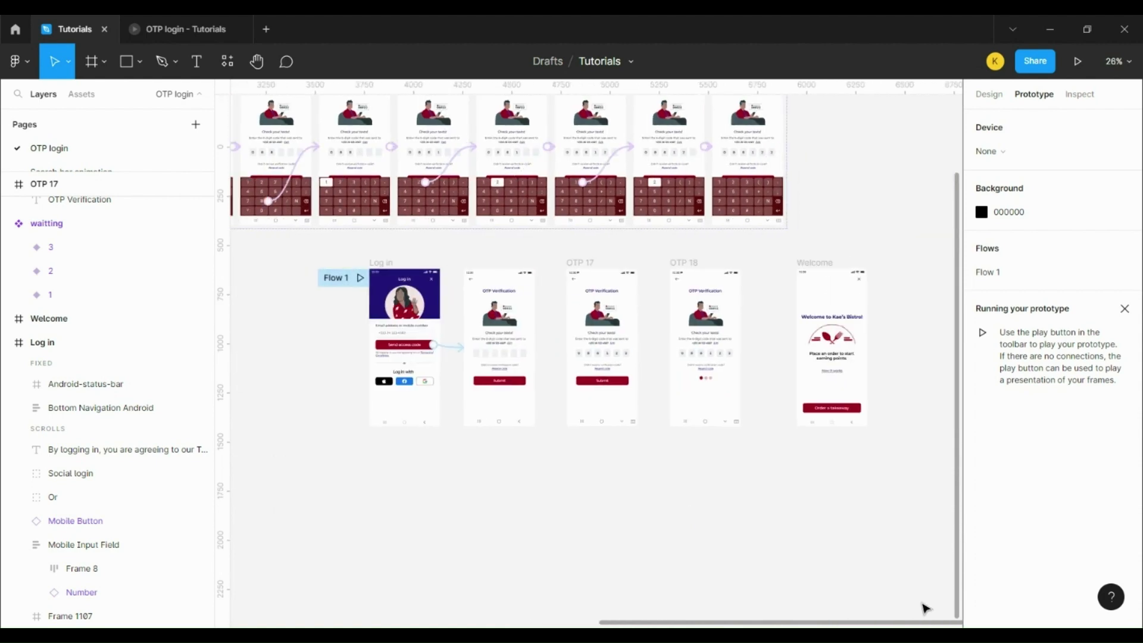
{"action": "scroll", "coordinate": [771, 205], "scroll_direction": "up", "scroll_amount": 6}
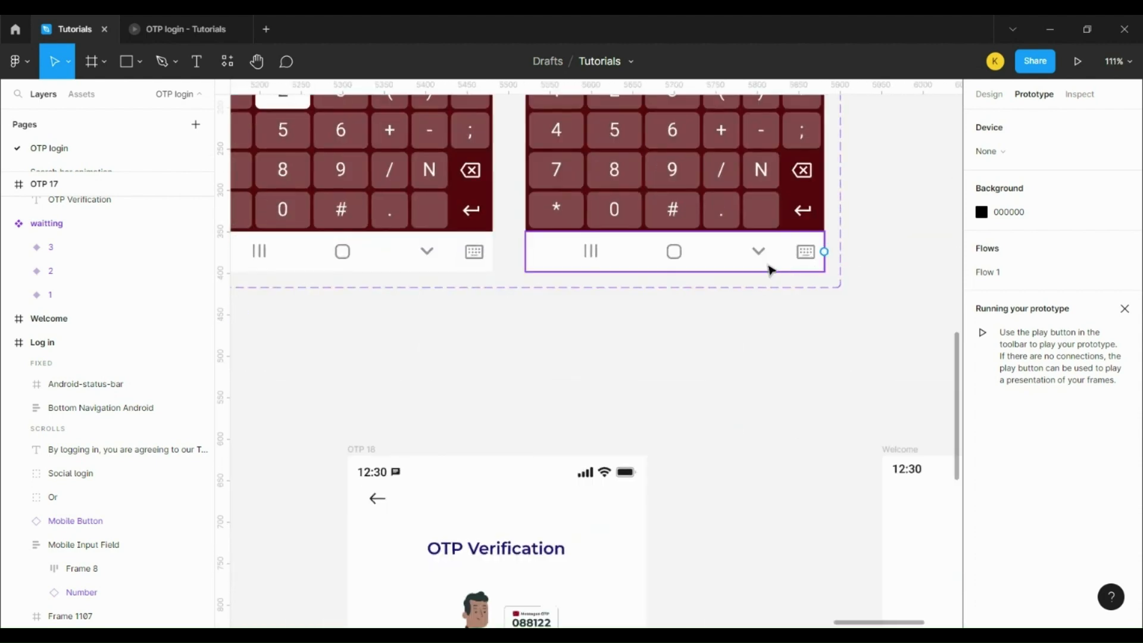
{"action": "left_click", "coordinate": [769, 266]}
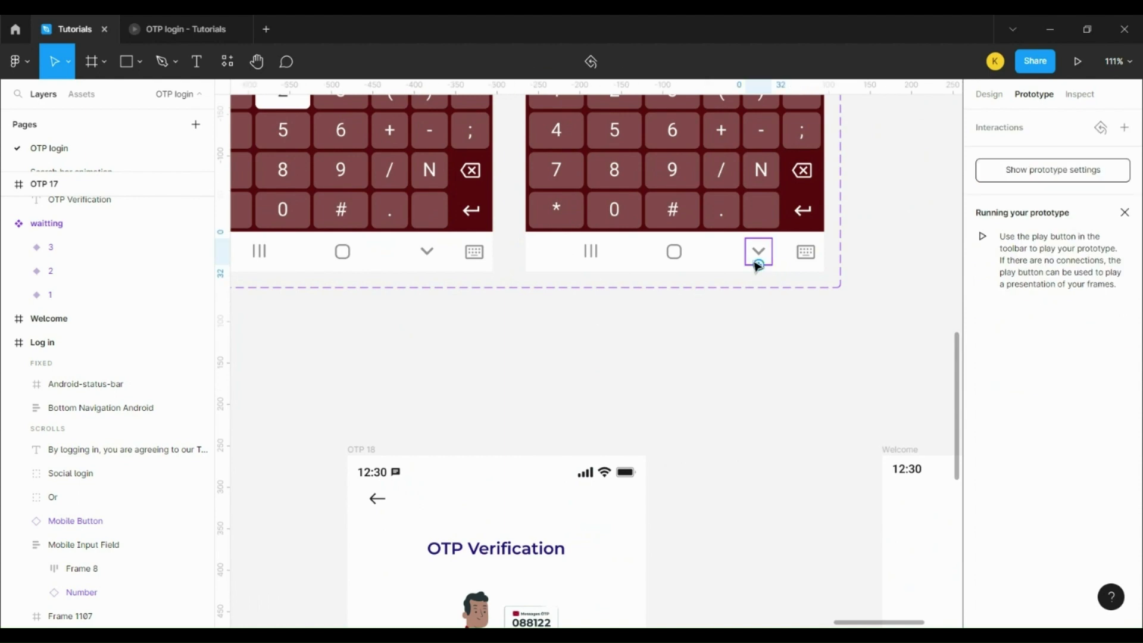
{"action": "left_click_drag", "start_coordinate": [759, 266], "coordinate": [382, 286]}
{"action": "scroll", "coordinate": [416, 255], "scroll_direction": "down", "scroll_amount": 5}
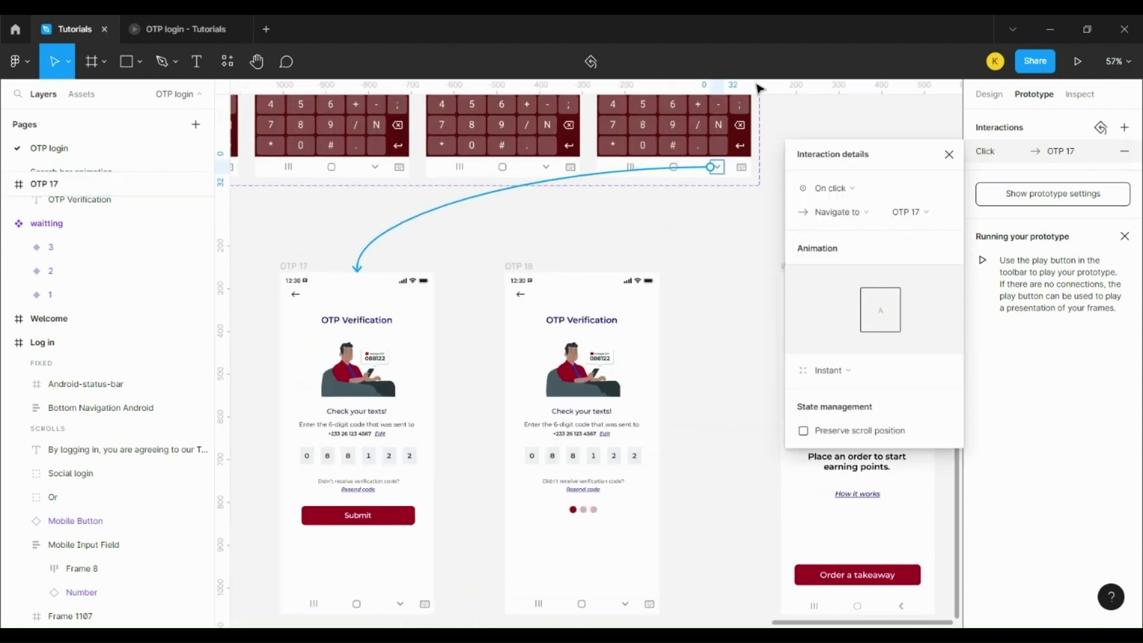
{"action": "left_click", "coordinate": [885, 372]}
{"action": "left_click", "coordinate": [888, 416]}
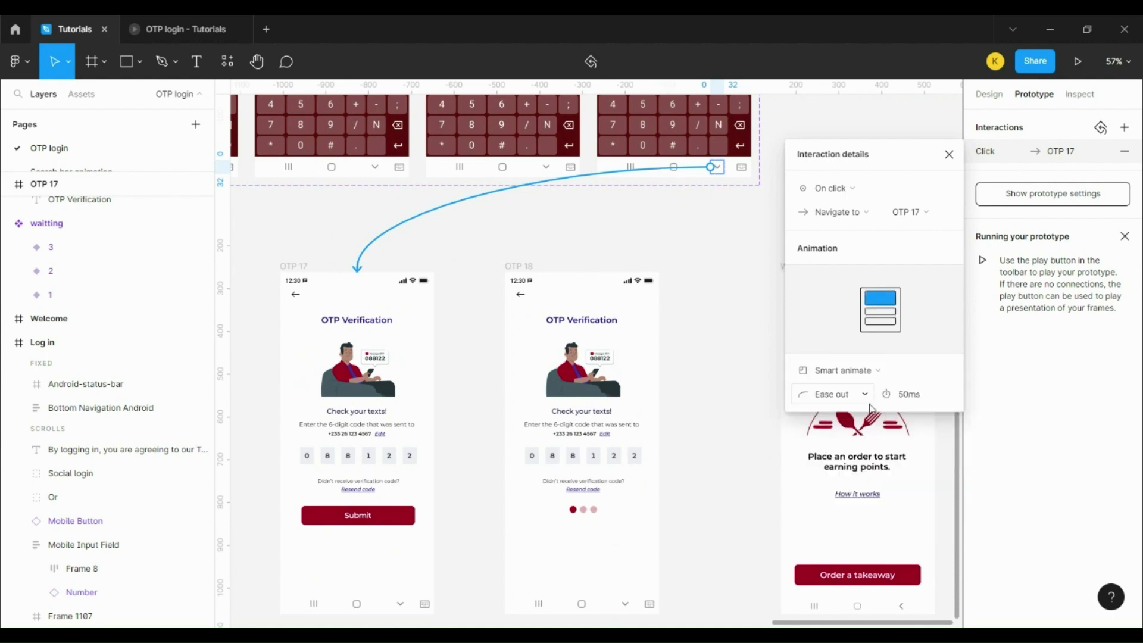
{"action": "left_click", "coordinate": [920, 403]}
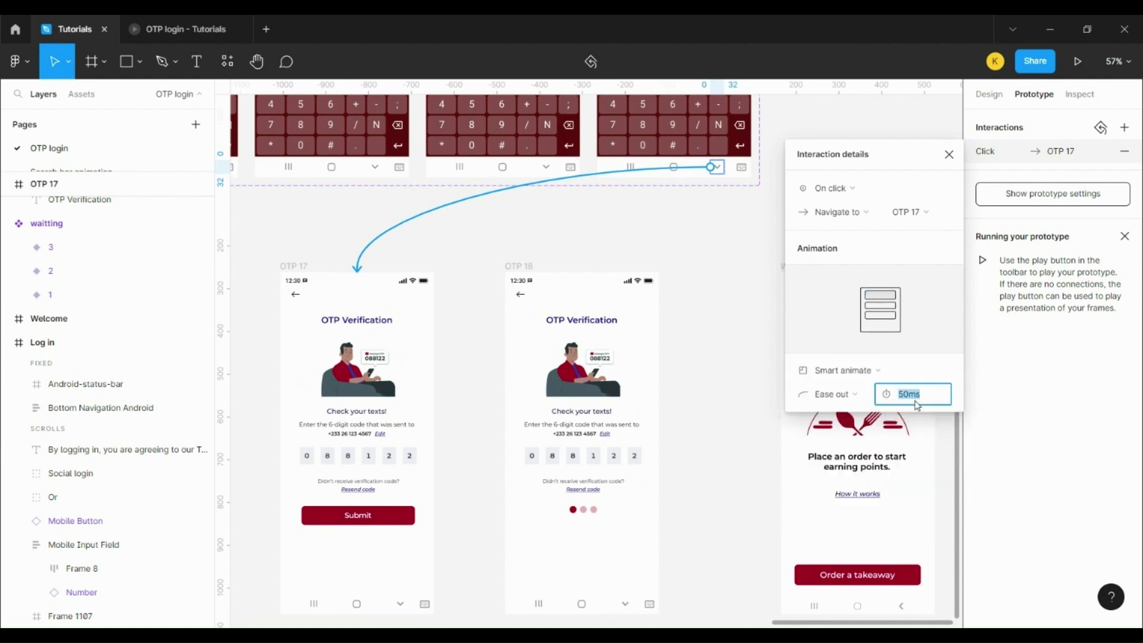
{"action": "type", "text": "300"}
{"action": "left_click", "coordinate": [715, 309]}
{"action": "scroll", "coordinate": [612, 431], "scroll_direction": "down", "scroll_amount": 5}
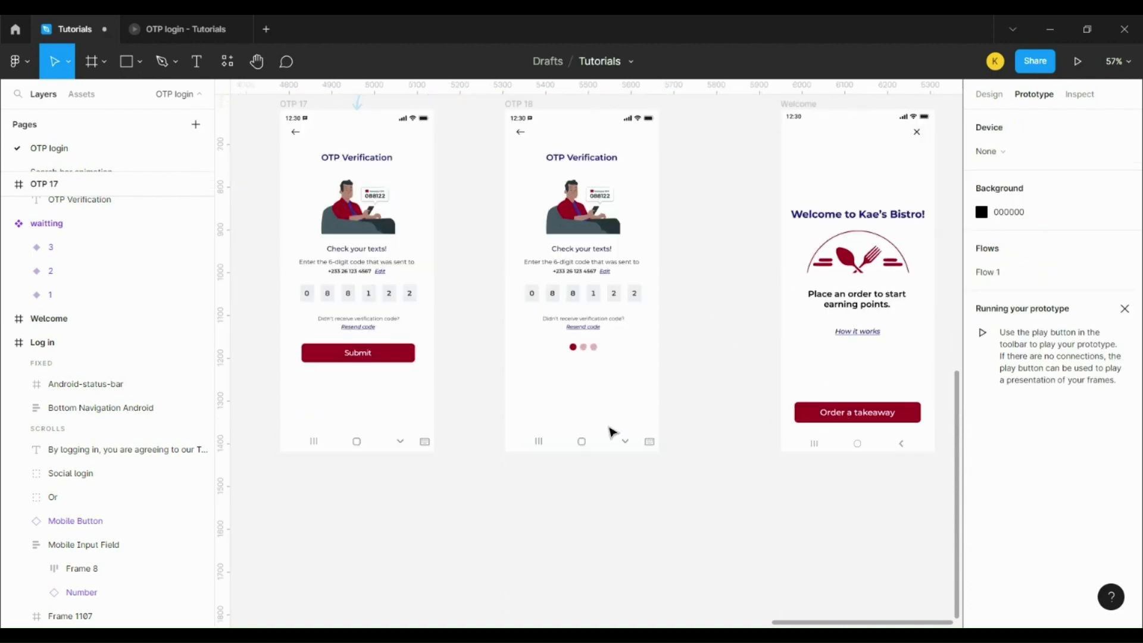
{"action": "scroll", "coordinate": [416, 140], "scroll_direction": "up", "scroll_amount": 1}
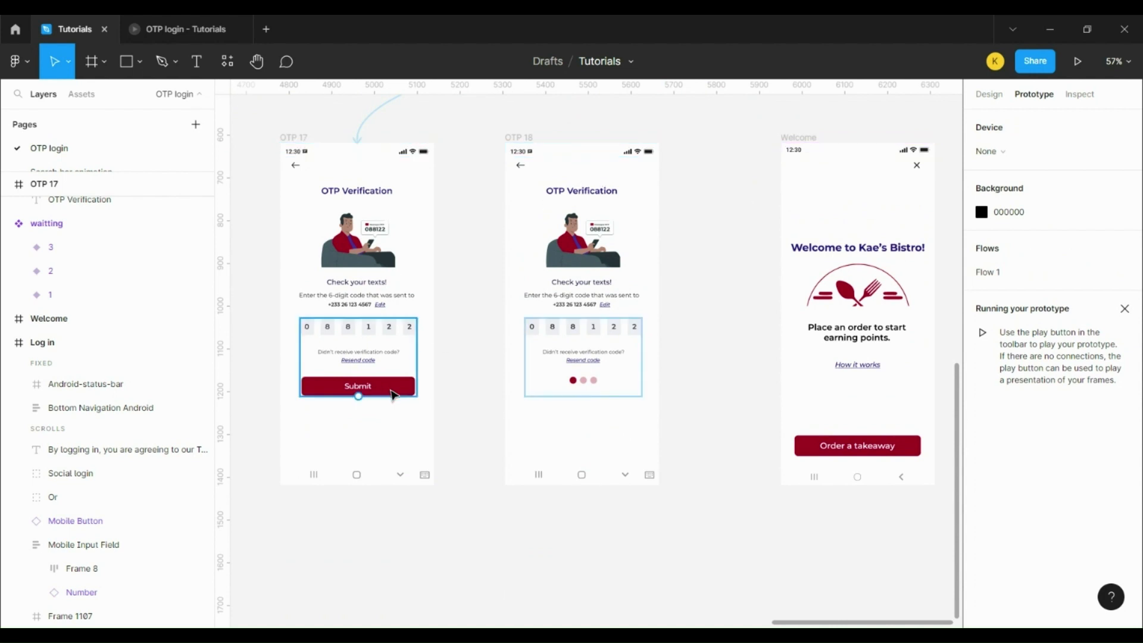
Step: Link OTP 17's Submit button to OTP 18 with an Instant transition
{"action": "left_click", "coordinate": [395, 387]}
{"action": "left_click_drag", "start_coordinate": [415, 388], "coordinate": [569, 351]}
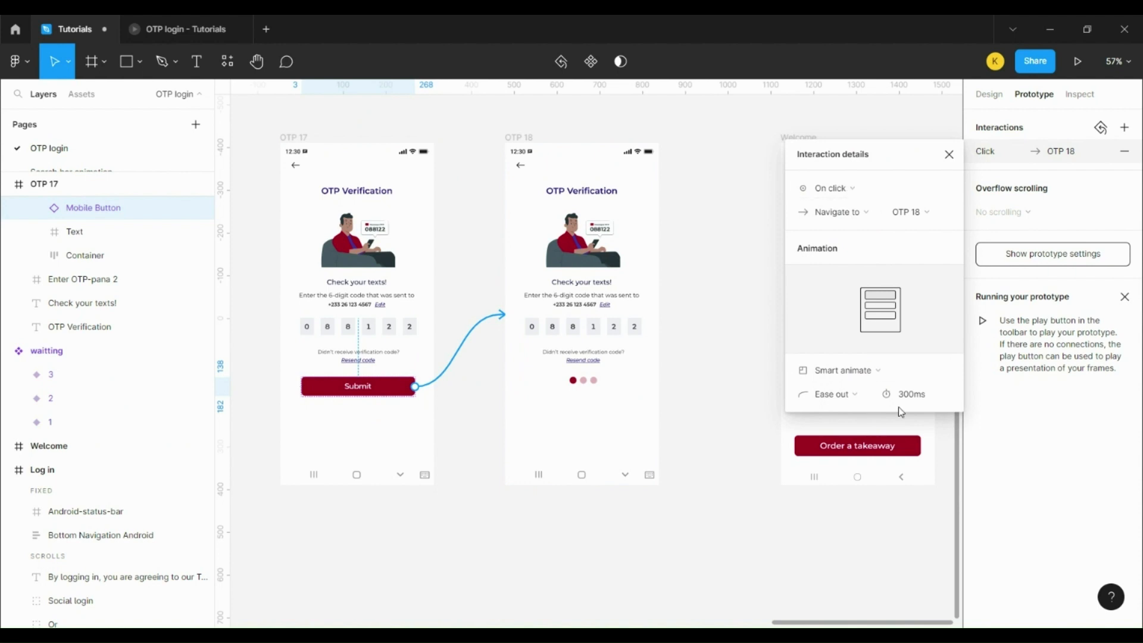
{"action": "left_click", "coordinate": [857, 371]}
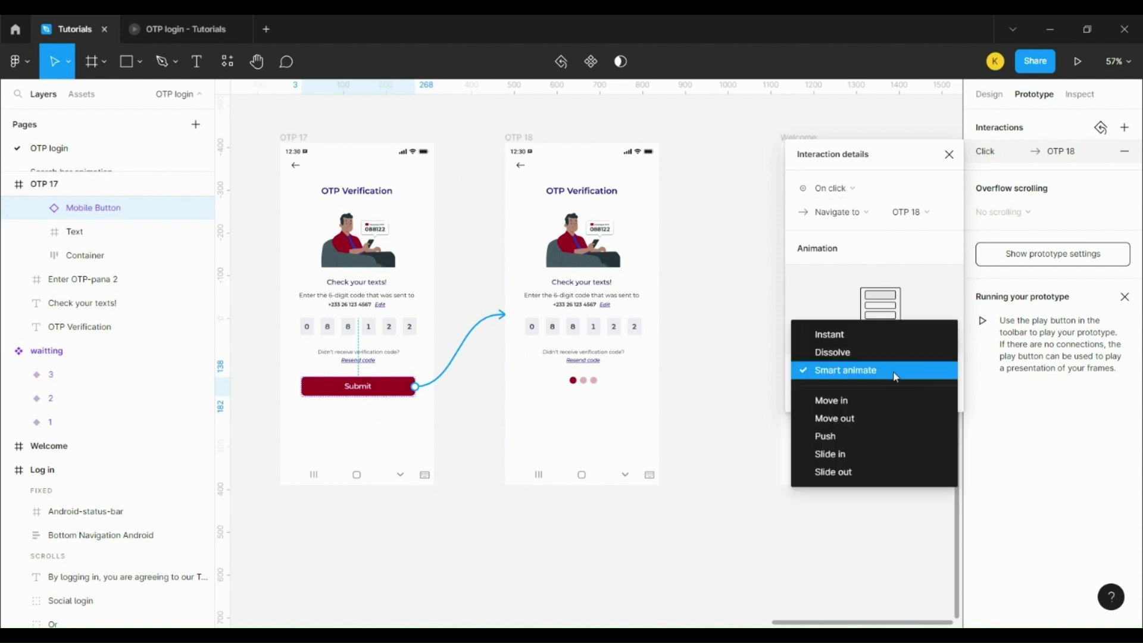
{"action": "left_click", "coordinate": [891, 339]}
{"action": "left_click", "coordinate": [719, 530]}
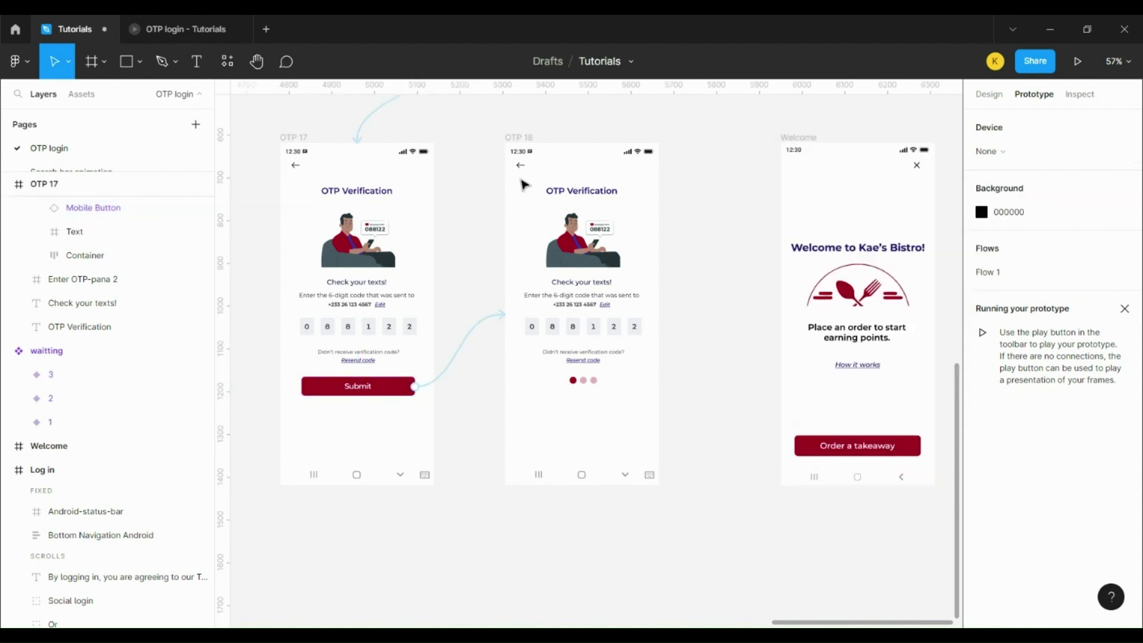
Step: Make OTP 18 go to Welcome After delay 4000ms with a Dissolve transition
{"action": "left_click", "coordinate": [529, 137]}
{"action": "left_click_drag", "start_coordinate": [659, 314], "coordinate": [813, 296]}
{"action": "left_click", "coordinate": [848, 233]}
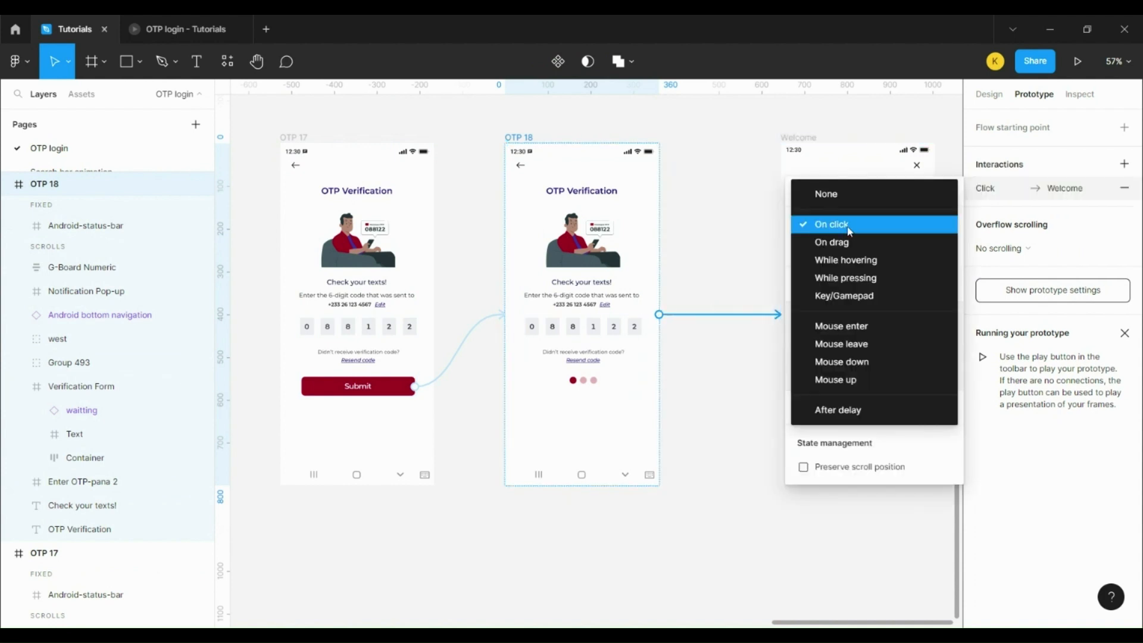
{"action": "left_click", "coordinate": [842, 410]}
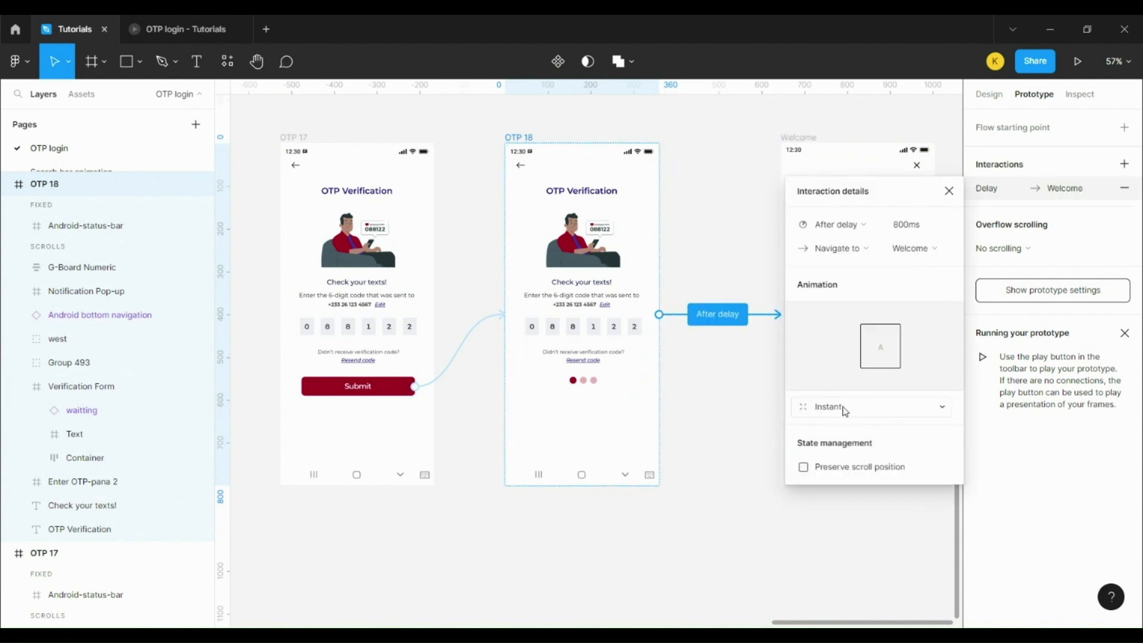
{"action": "left_click", "coordinate": [911, 225]}
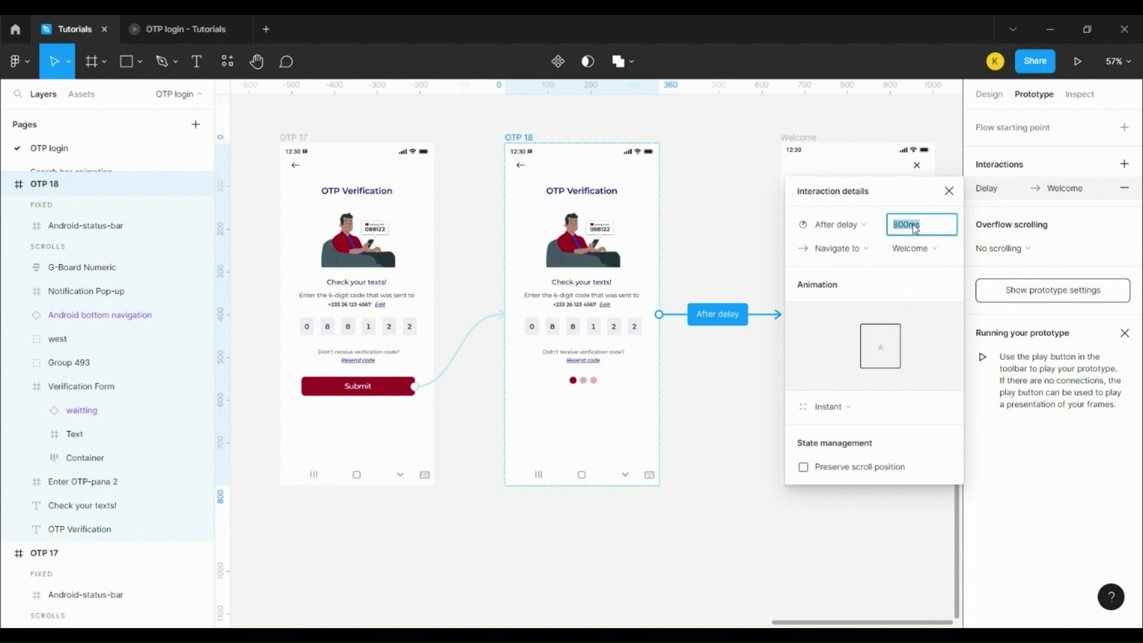
{"action": "type", "text": "4000"}
{"action": "left_click", "coordinate": [838, 416]}
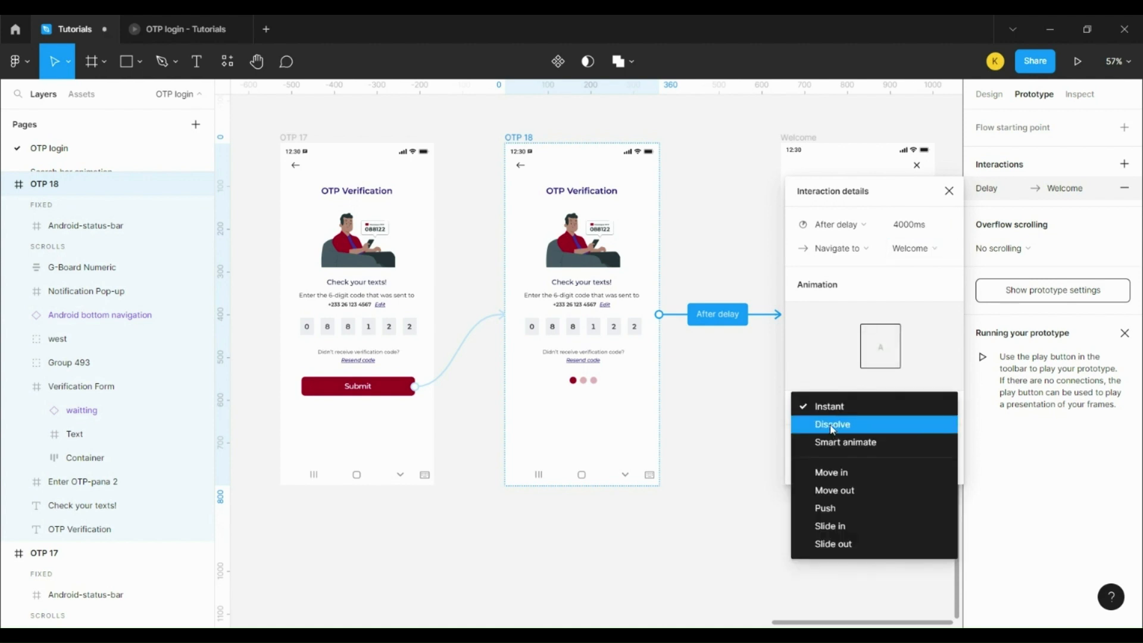
{"action": "left_click", "coordinate": [832, 425]}
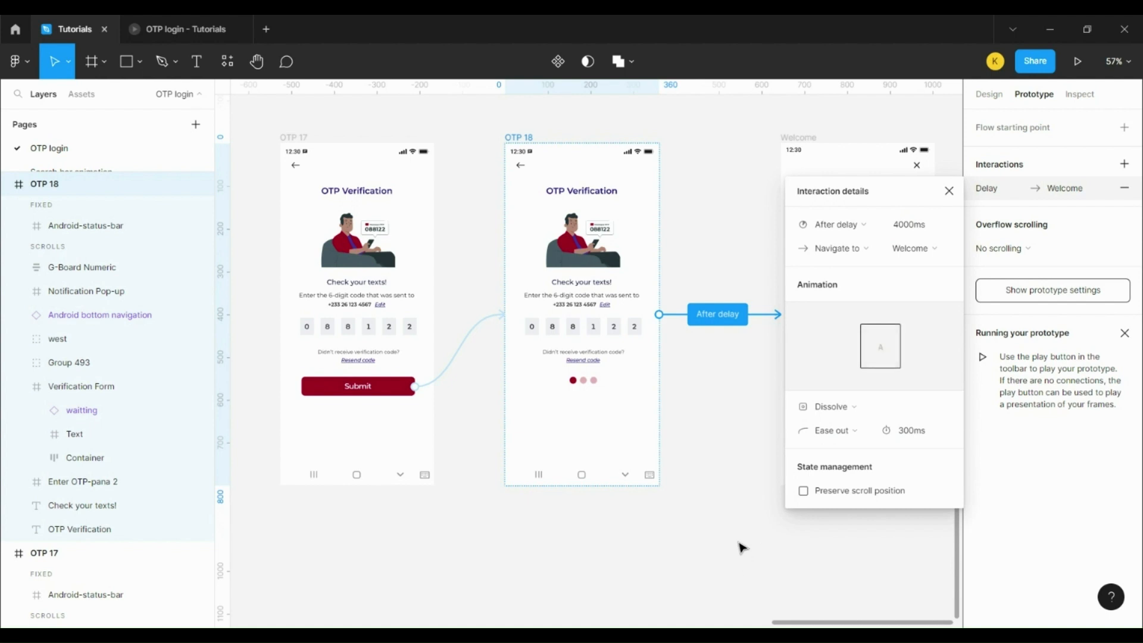
{"action": "left_click", "coordinate": [741, 545]}
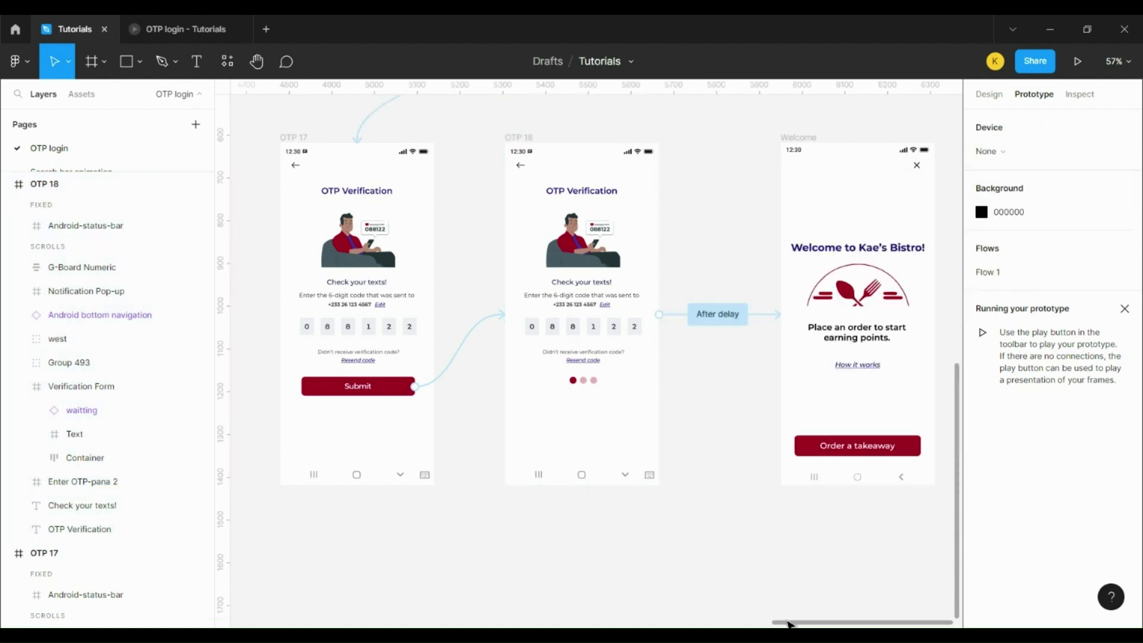
Step: Set the preview device to Android Large and present Flow 1
{"action": "left_click_drag", "start_coordinate": [788, 623], "coordinate": [591, 621]}
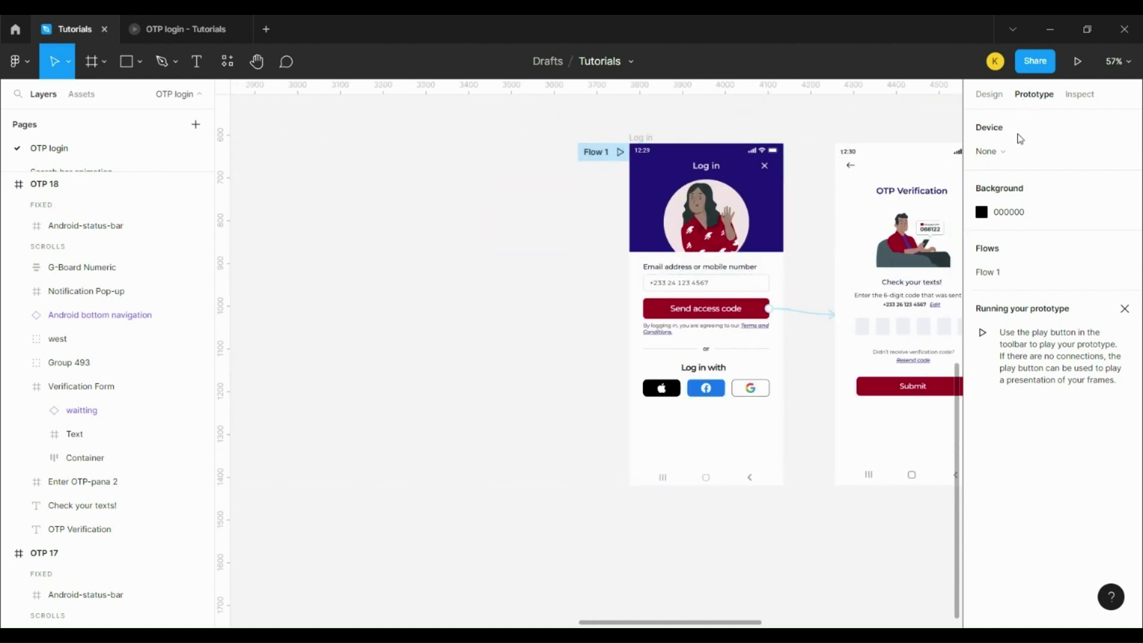
{"action": "left_click", "coordinate": [1012, 156]}
{"action": "left_click", "coordinate": [1022, 345]}
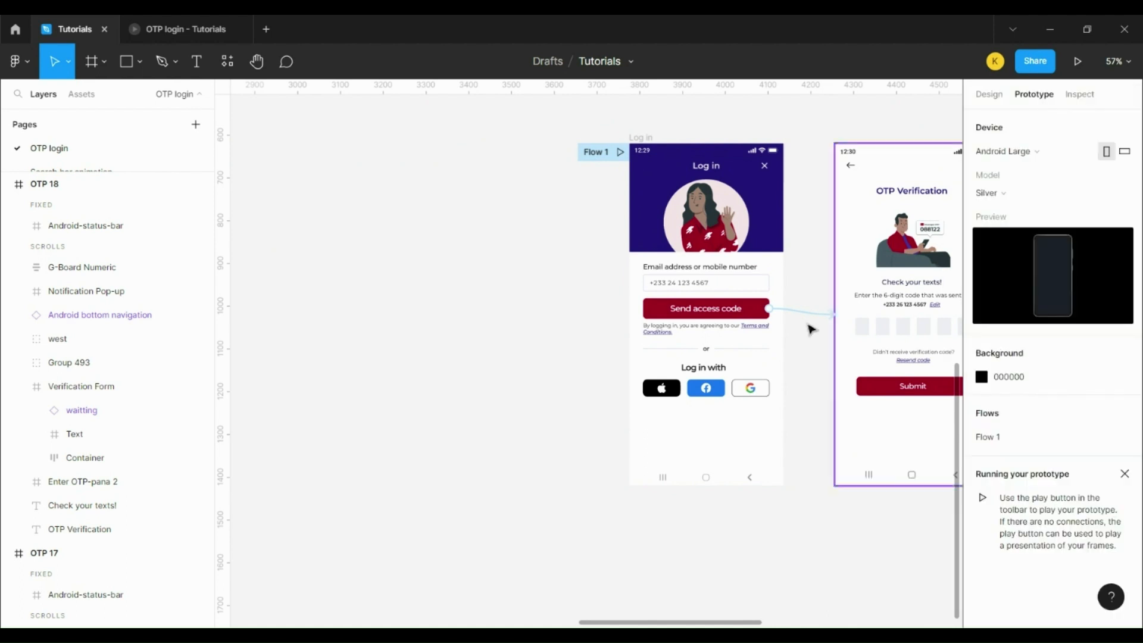
{"action": "left_click", "coordinate": [620, 153]}
{"action": "left_click", "coordinate": [621, 153]}
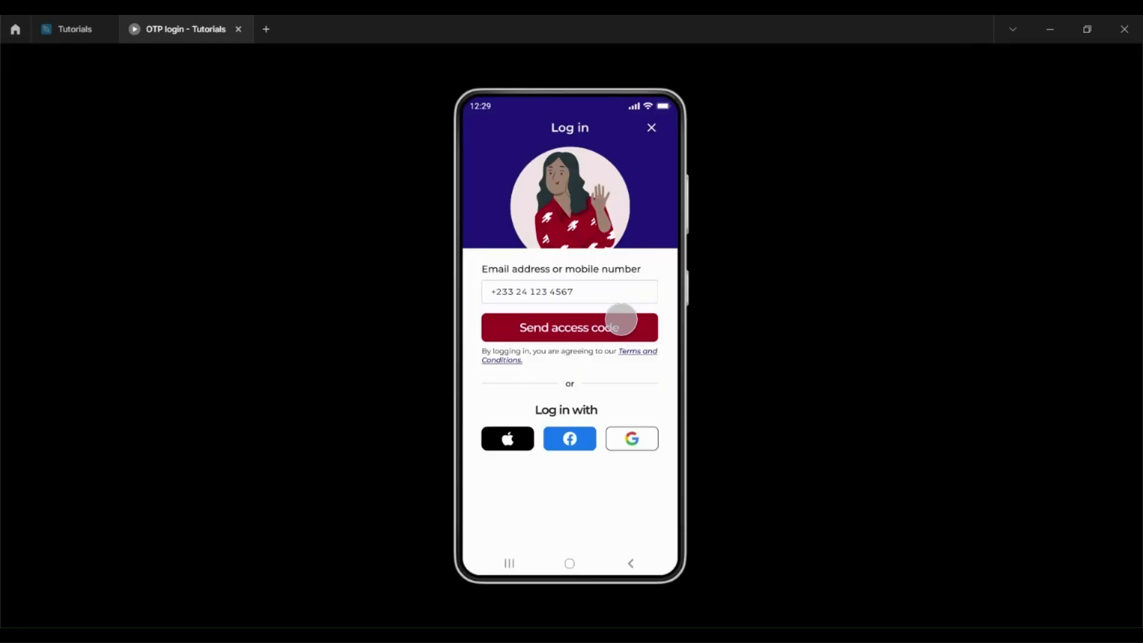
Step: Send the access code, dismiss the text notification and start entering the code
{"action": "left_click", "coordinate": [623, 326]}
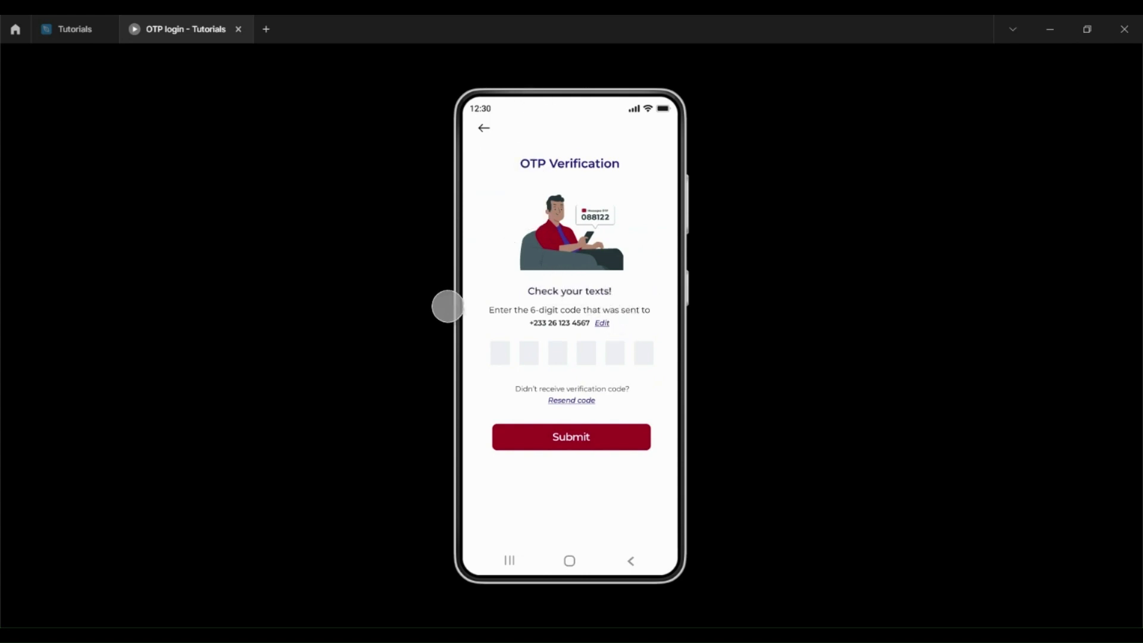
{"action": "left_click_drag", "start_coordinate": [514, 173], "coordinate": [571, 109]}
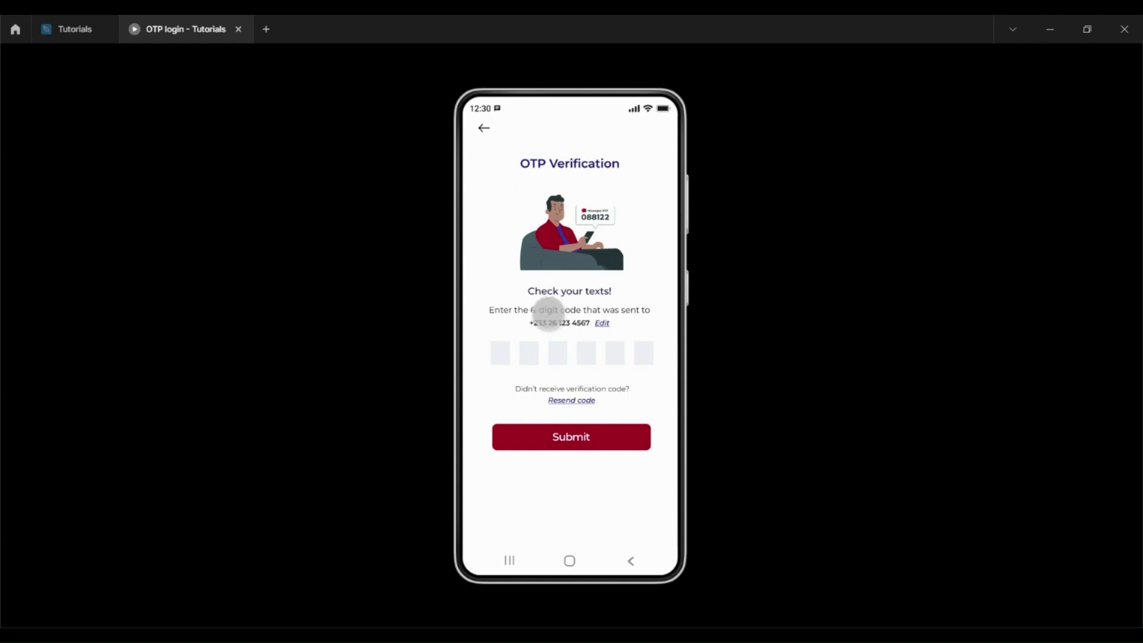
{"action": "left_click", "coordinate": [503, 353]}
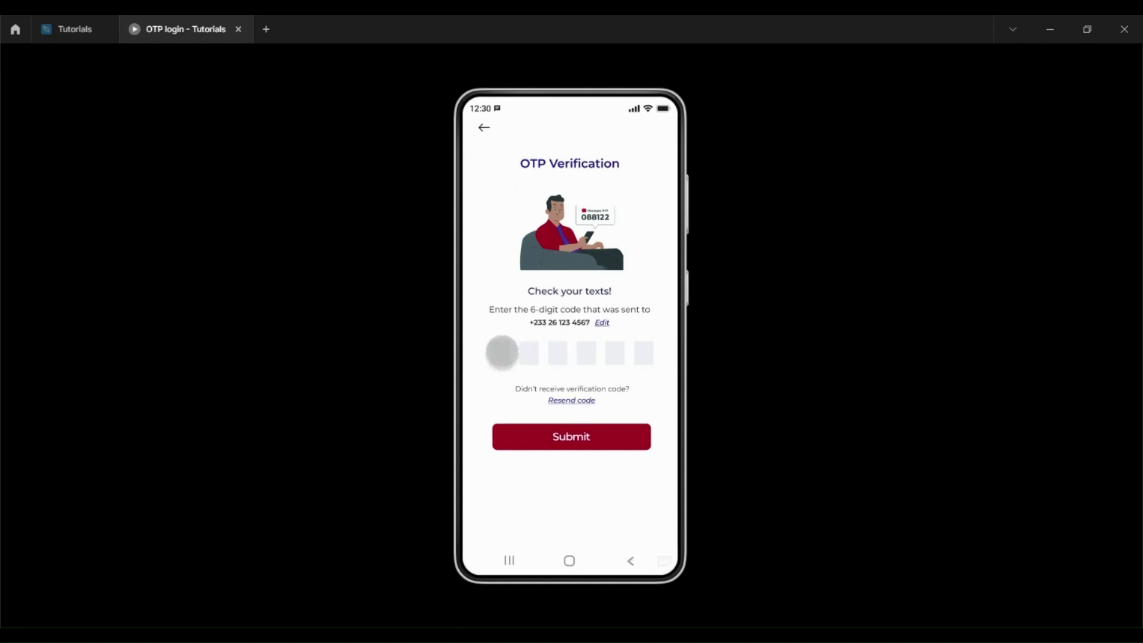
Step: Enter the six-digit code on the keypad, hide it and submit to show the loader
{"action": "left_click", "coordinate": [524, 533]}
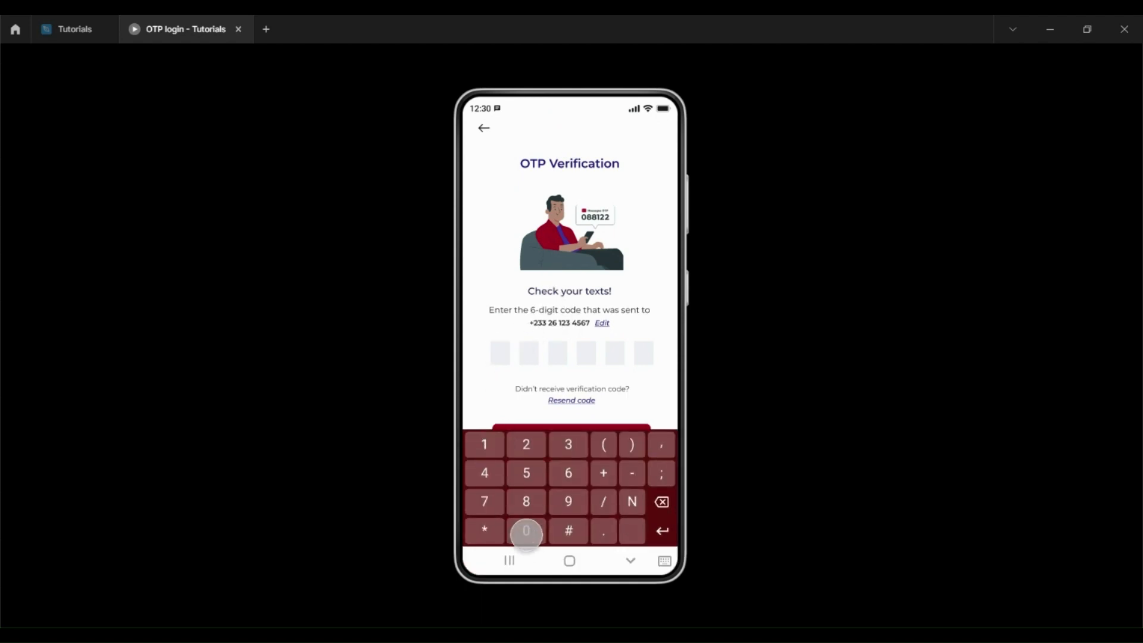
{"action": "left_click", "coordinate": [529, 503]}
{"action": "left_click", "coordinate": [529, 503]}
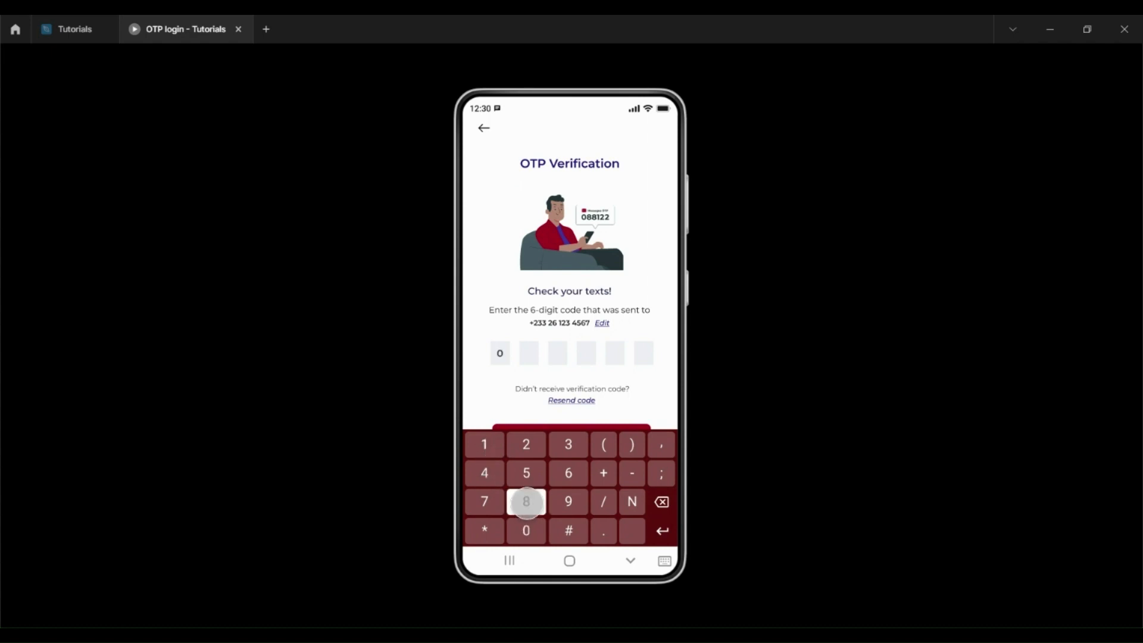
{"action": "left_click", "coordinate": [484, 443]}
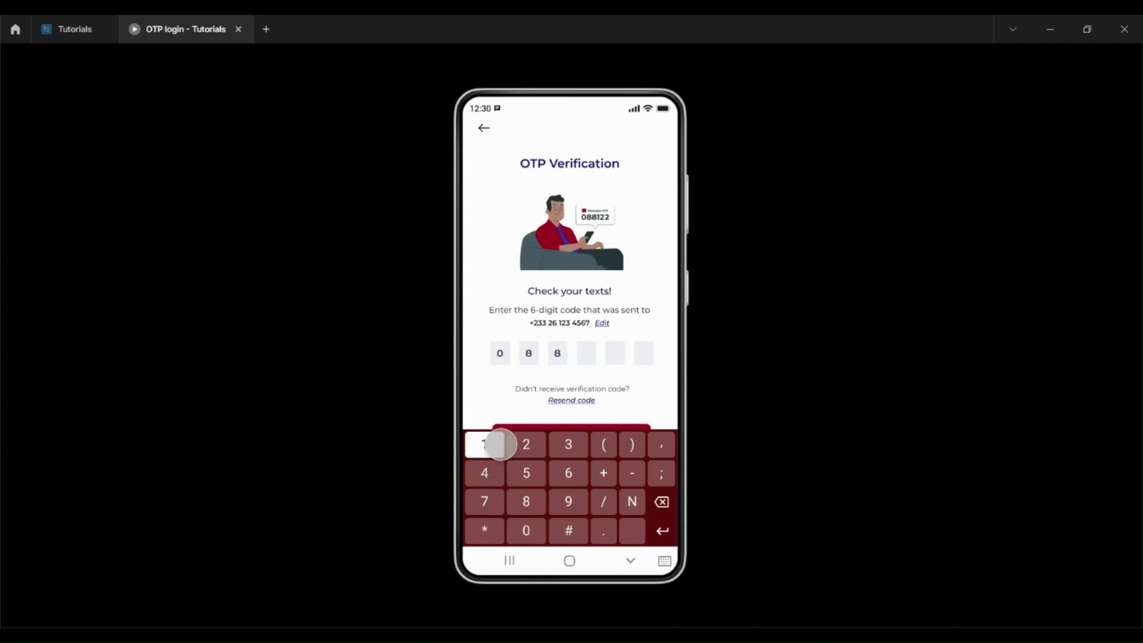
{"action": "left_click", "coordinate": [526, 445]}
{"action": "left_click", "coordinate": [526, 444]}
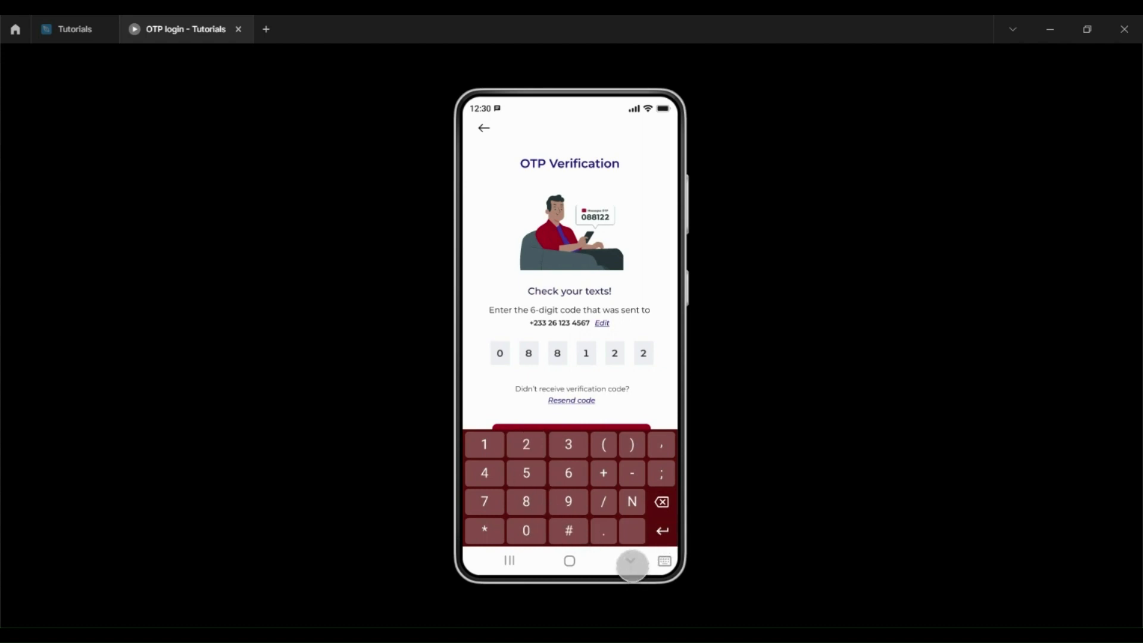
{"action": "left_click", "coordinate": [630, 561]}
{"action": "left_click", "coordinate": [581, 444]}
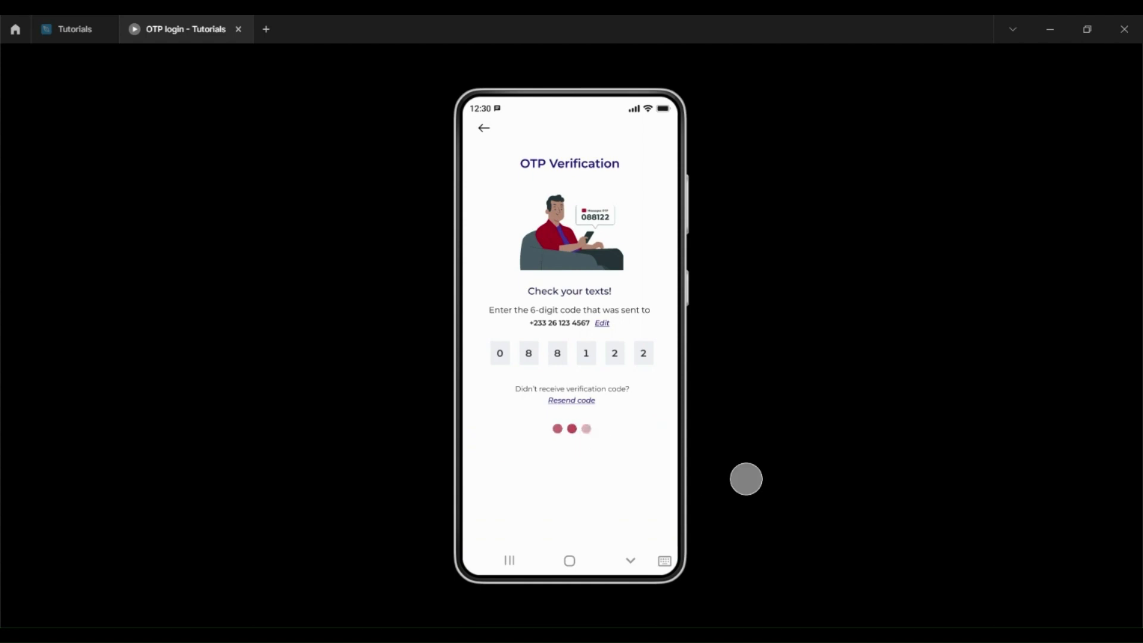